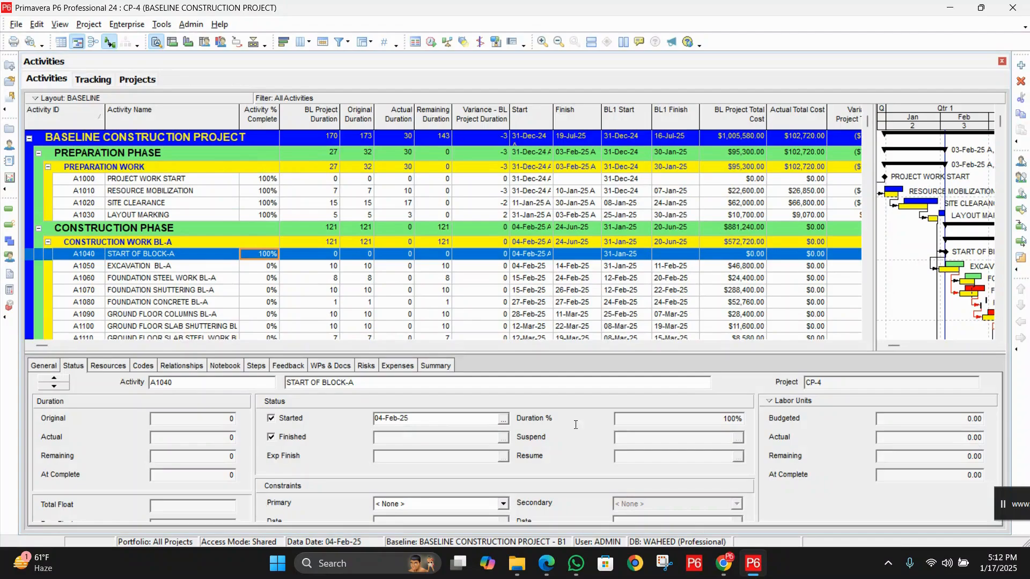
Review the status details of the four Preparation Work activities, from Project Work Start to Layout Marking
scroll(234, 272, down, 1)
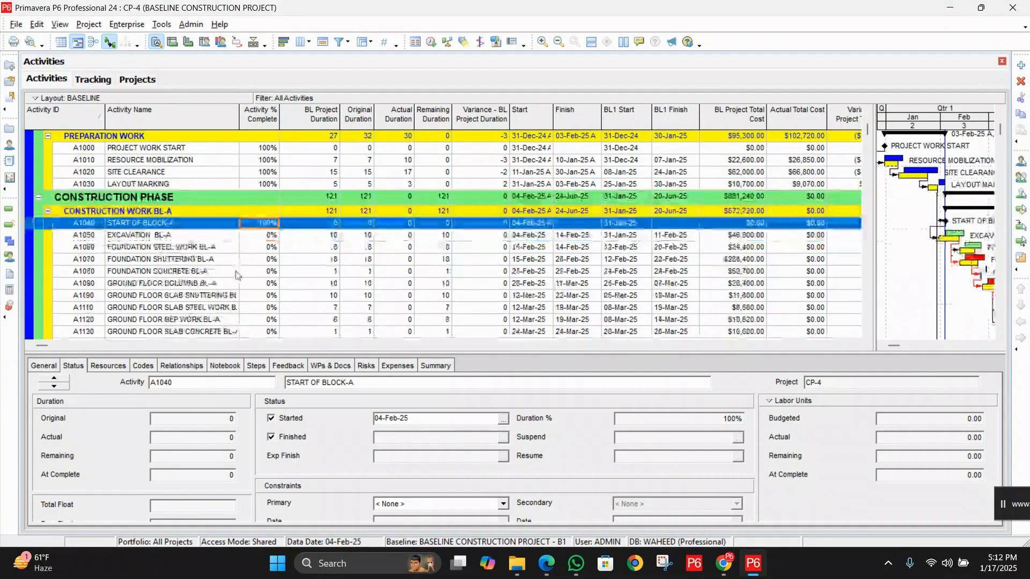
scroll(204, 225, up, 1)
click(190, 181)
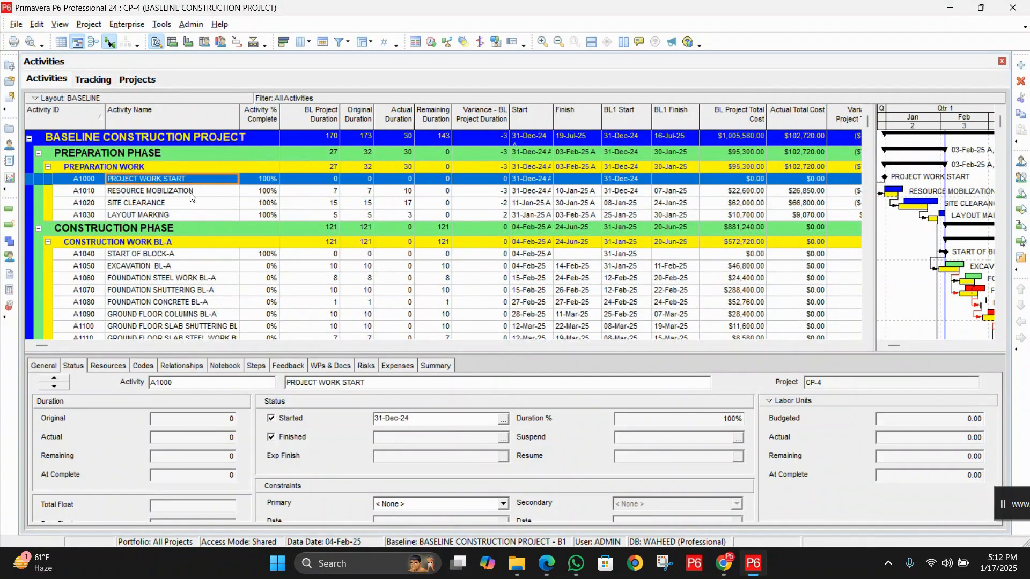
click(193, 192)
click(195, 204)
click(195, 214)
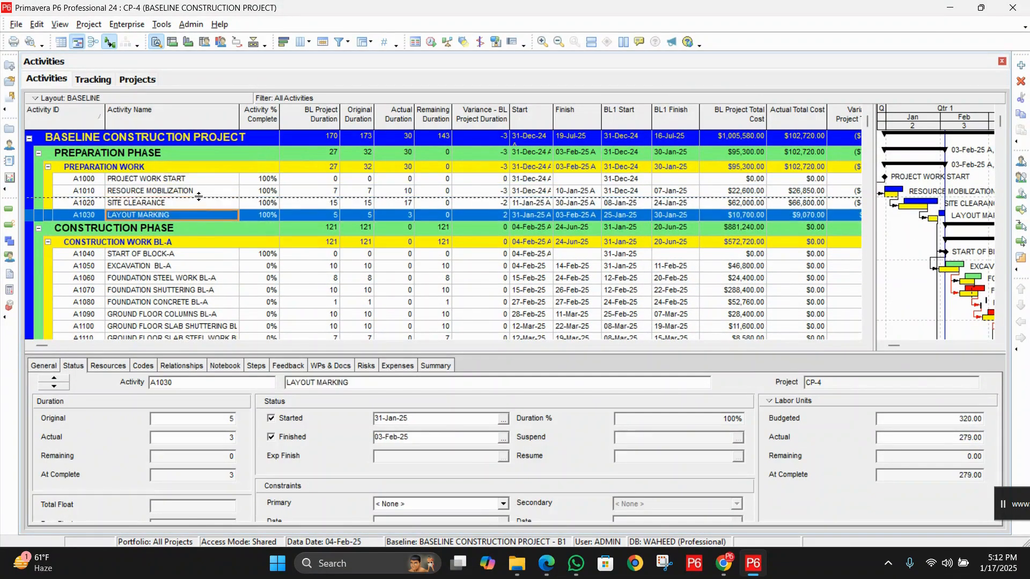
click(198, 191)
click(200, 180)
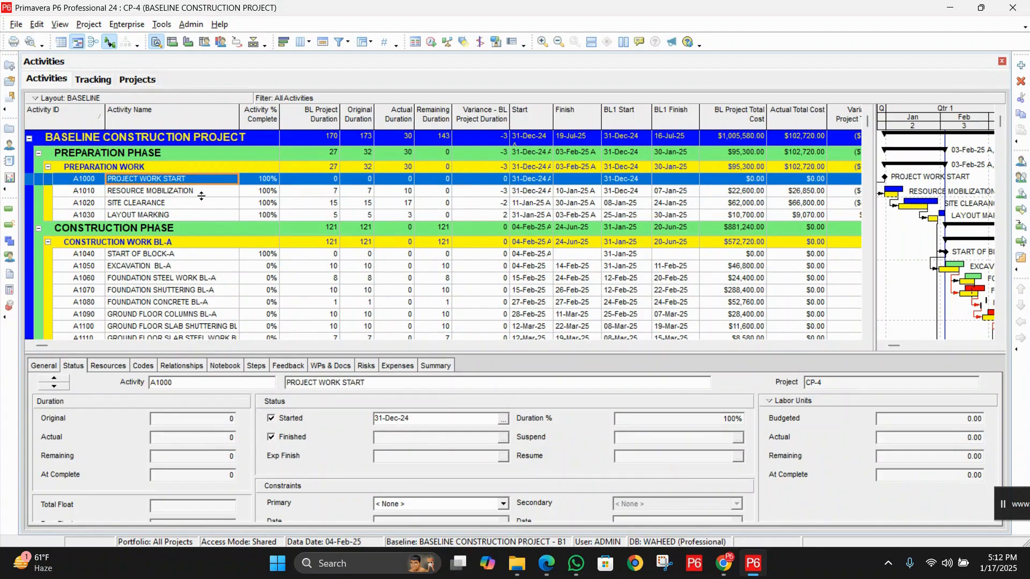
click(200, 191)
click(202, 205)
click(207, 217)
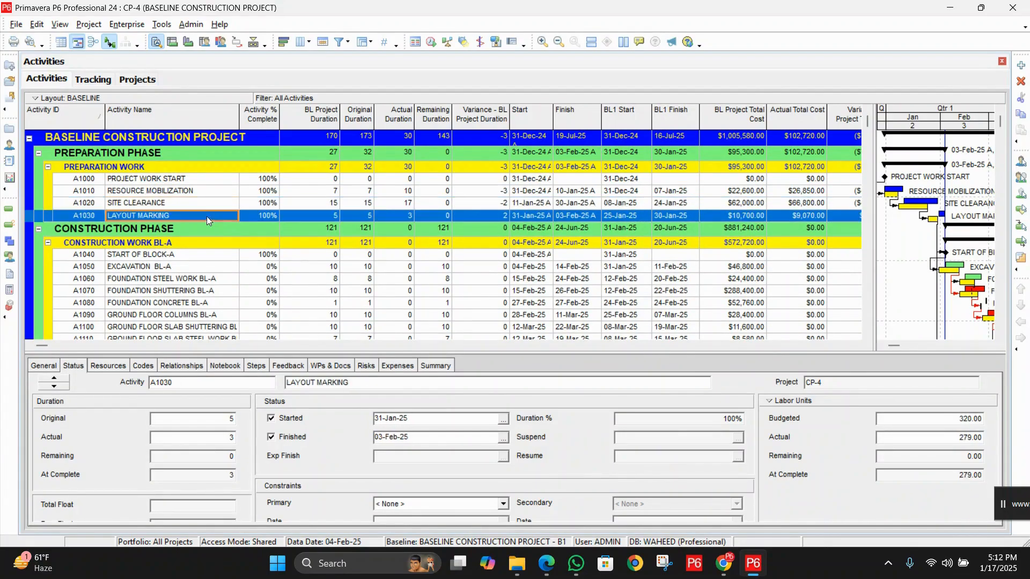
From Excavation BL-A, examine the activity network of its block and of the whole CP-4 project, and return to the Gantt view
click(225, 268)
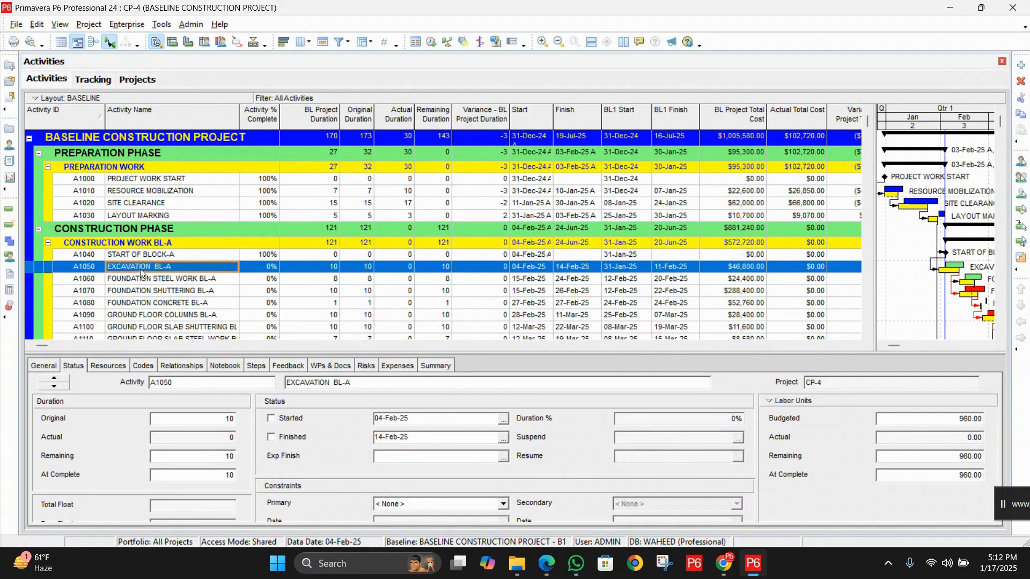
key(Tab)
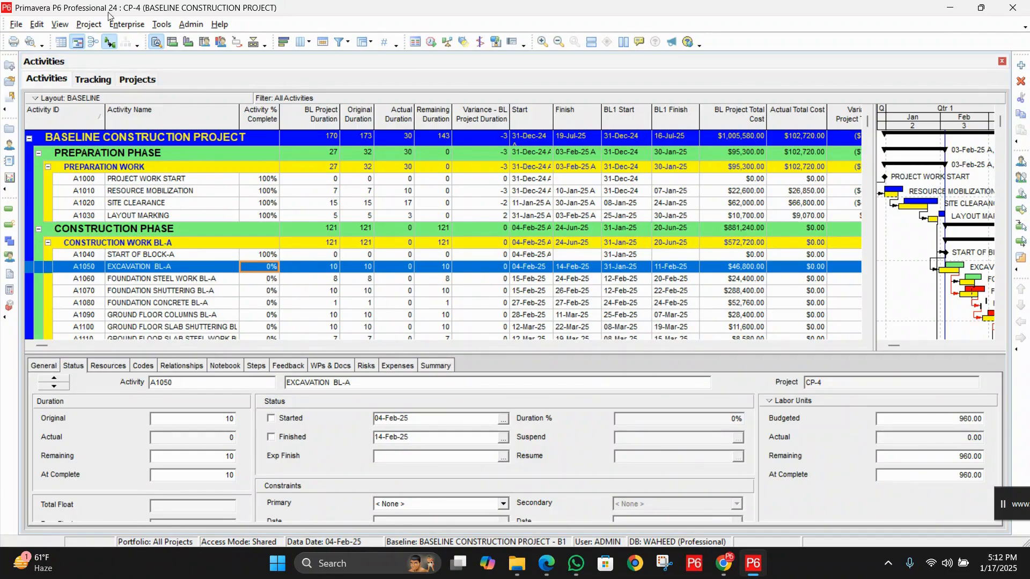
click(94, 43)
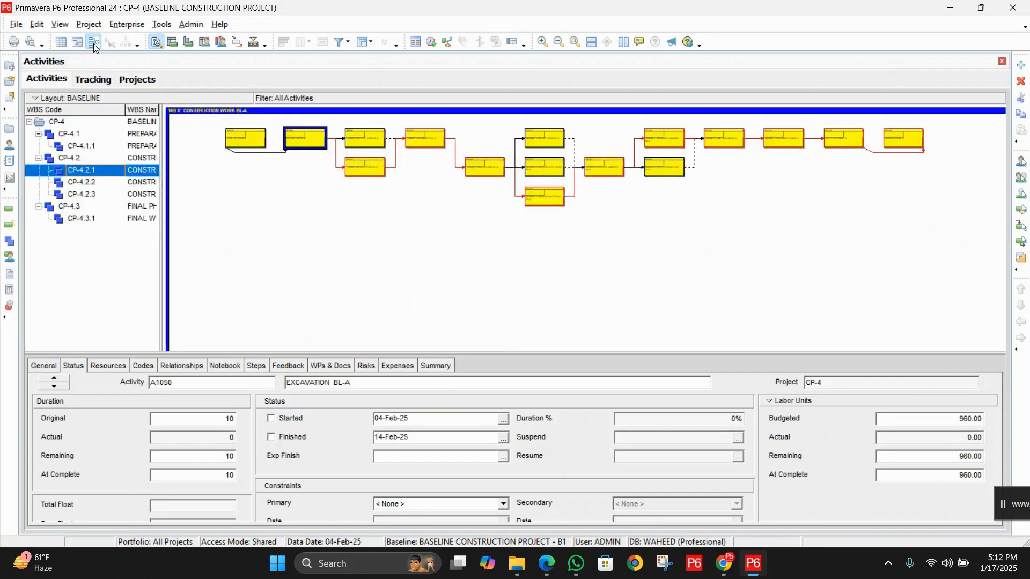
click(96, 127)
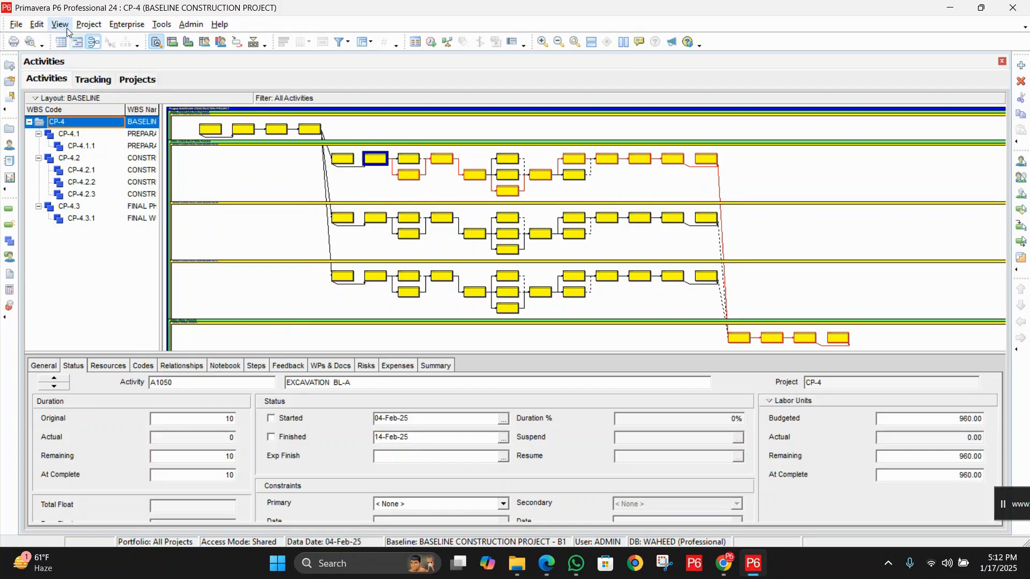
click(78, 44)
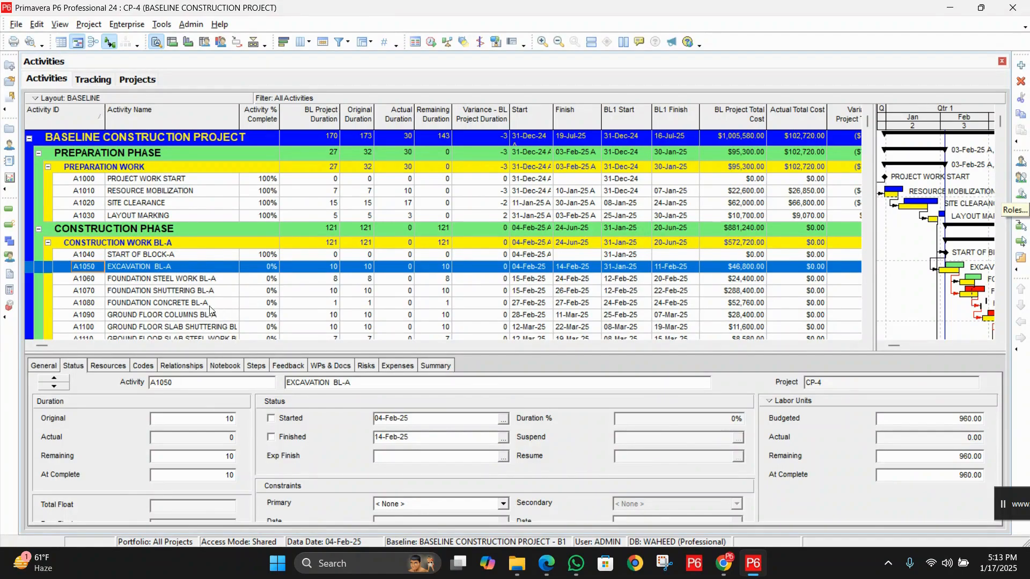
Mark the Excavation BL-A activity and the Start of Block-B milestone as started and finished
click(285, 421)
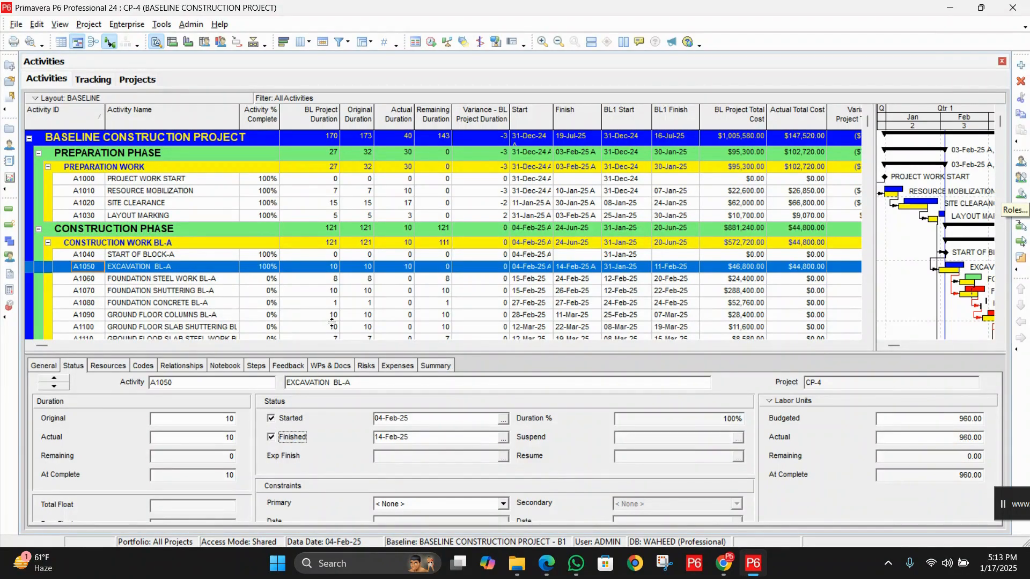
scroll(333, 323, down, 2)
scroll(334, 322, down, 1)
scroll(334, 322, up, 1)
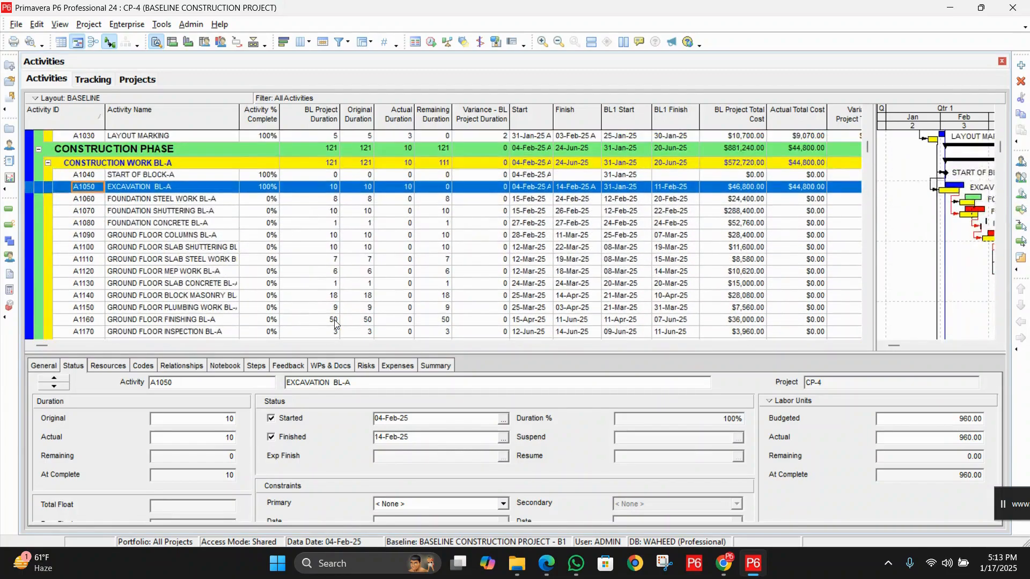
scroll(334, 322, up, 1)
scroll(335, 322, down, 1)
scroll(333, 318, down, 2)
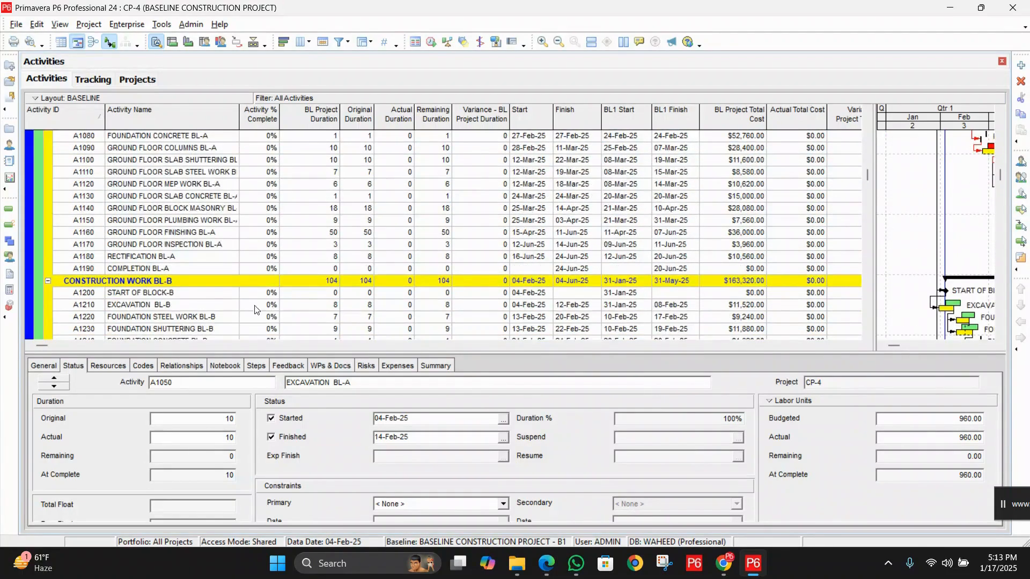
click(202, 297)
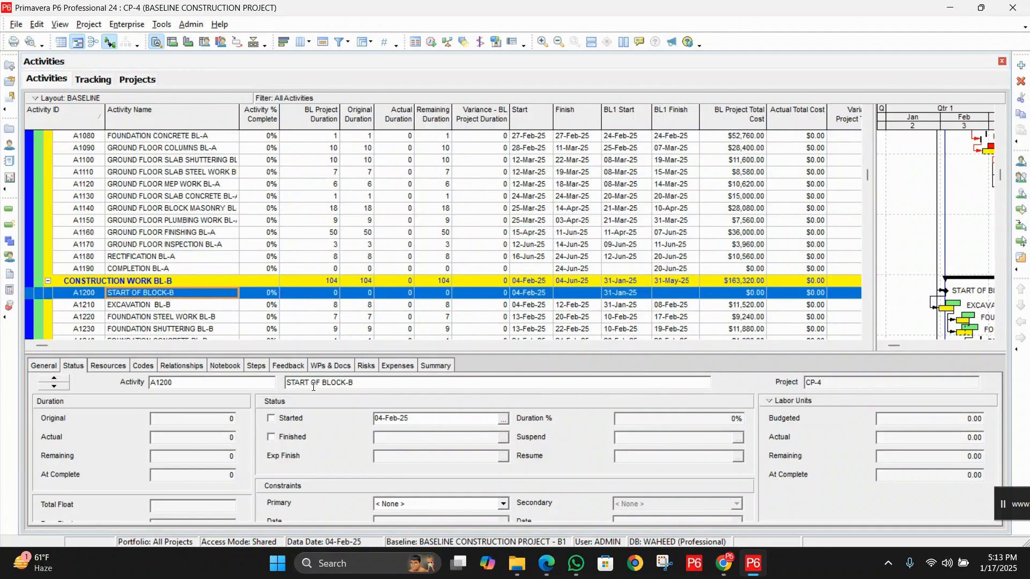
click(288, 423)
click(288, 437)
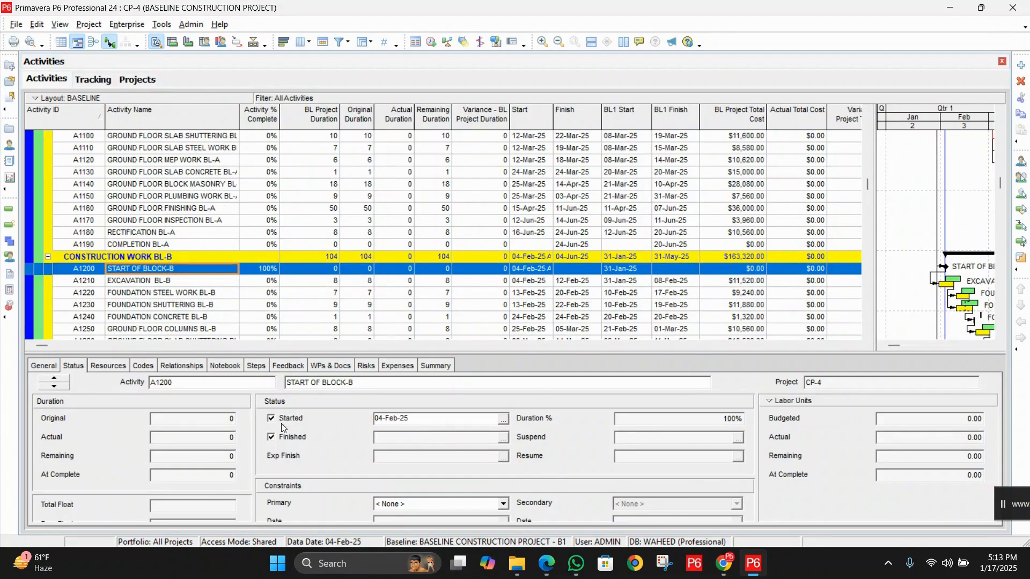
Compare the start dates of Excavation BL-B and Excavation BL-A, and mark Excavation BL-B as started and finished
click(271, 282)
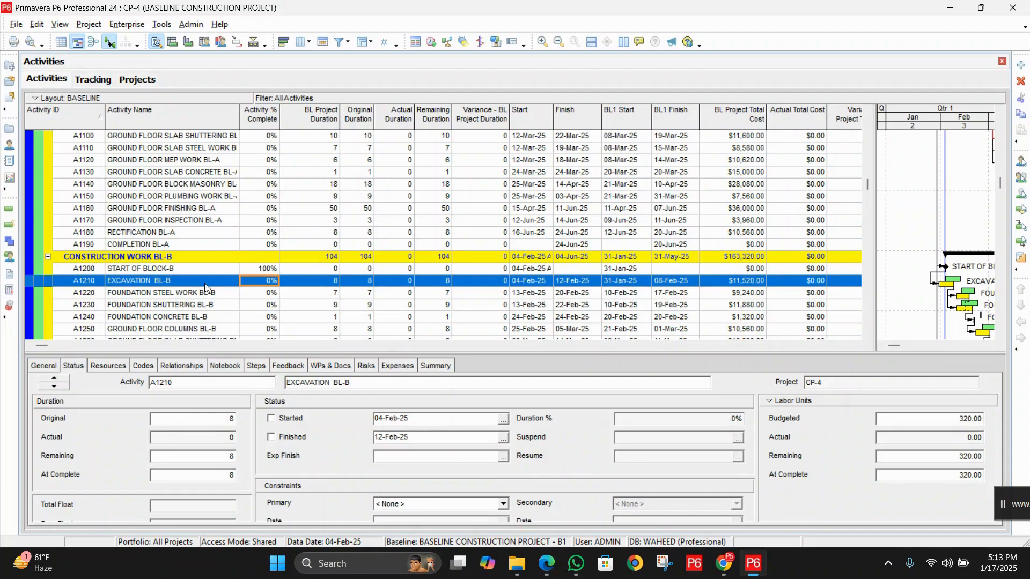
click(538, 284)
scroll(539, 284, up, 1)
scroll(540, 284, up, 3)
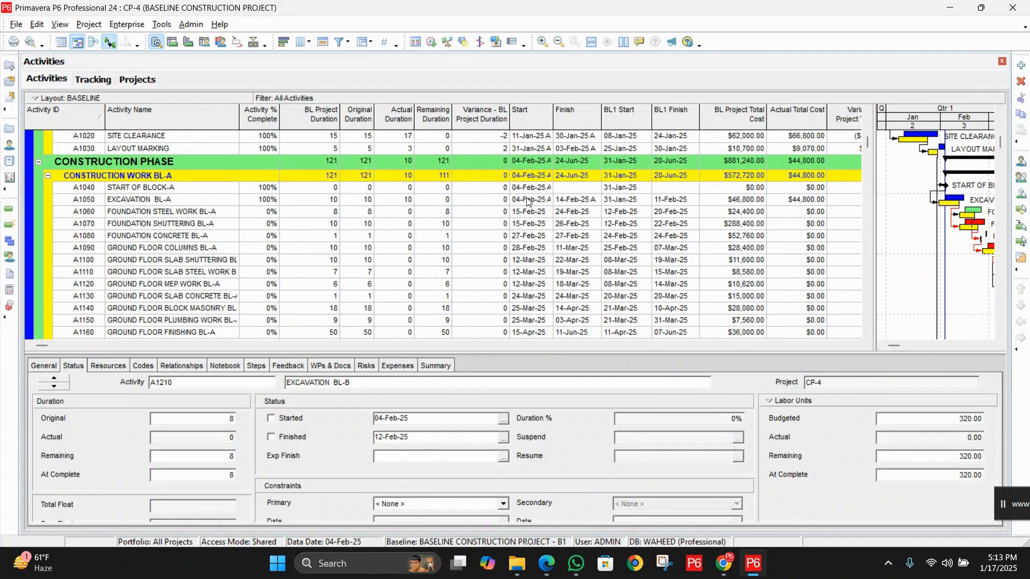
click(526, 202)
scroll(534, 245, down, 4)
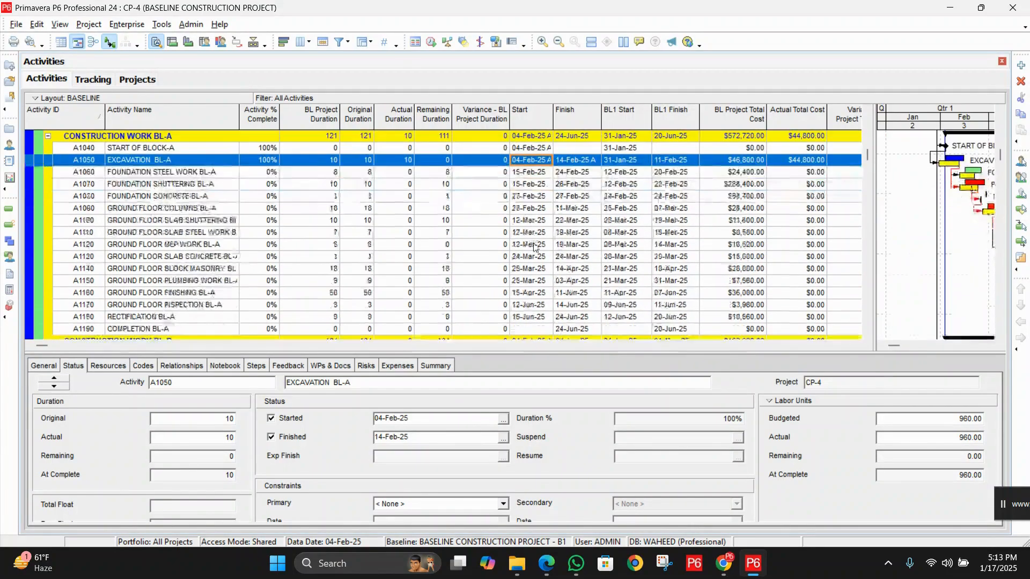
scroll(535, 244, down, 2)
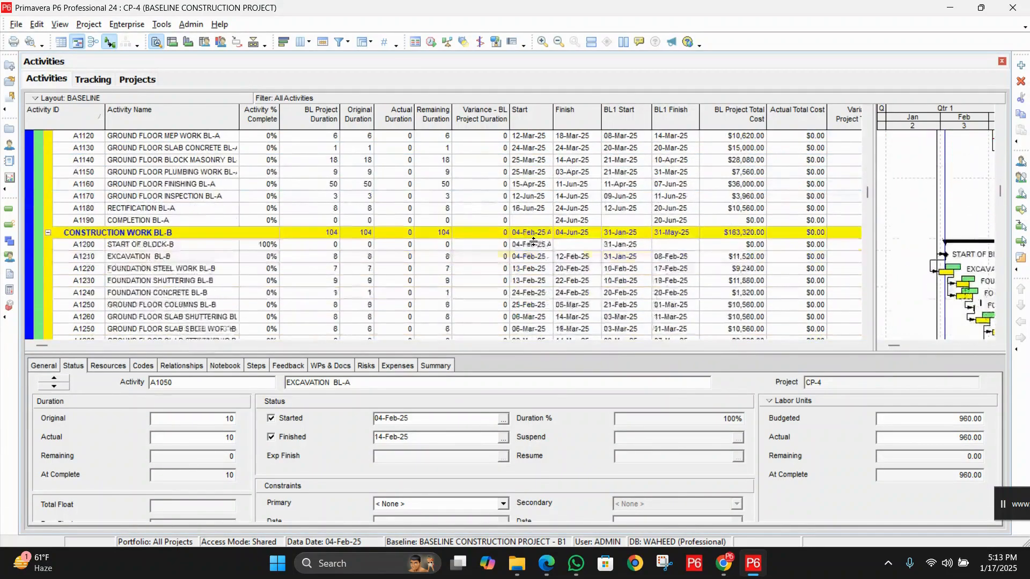
click(227, 260)
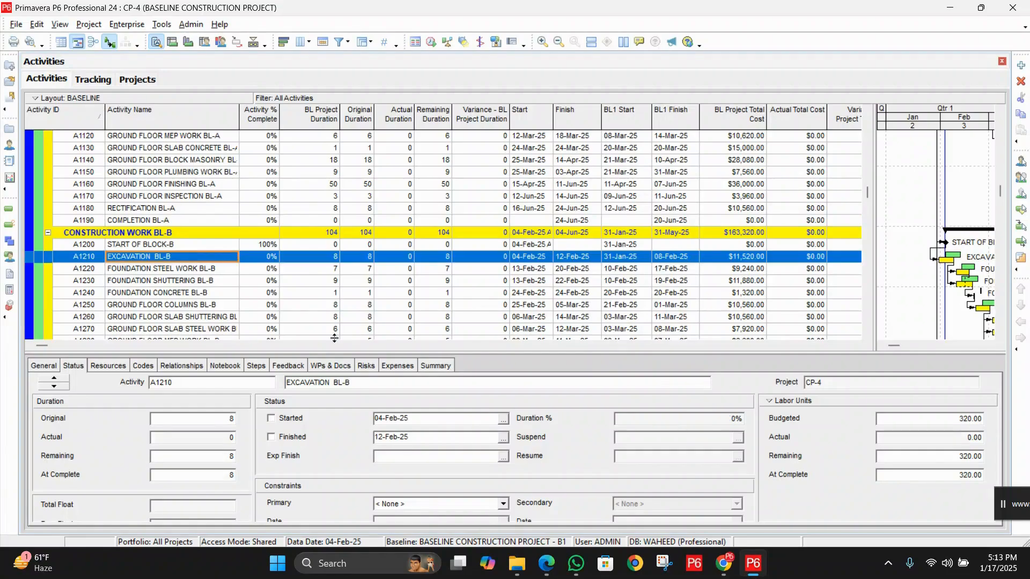
click(285, 422)
click(291, 439)
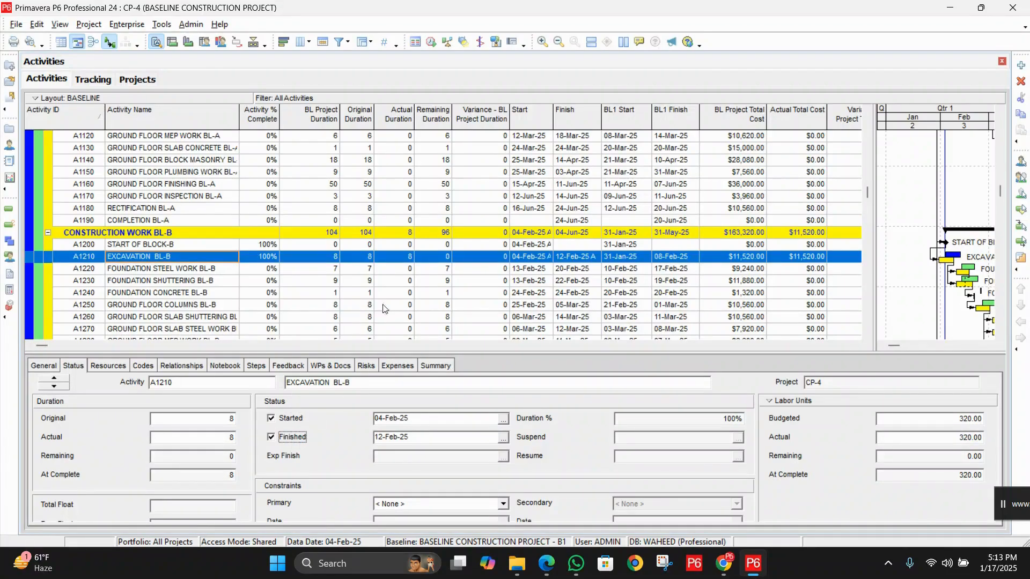
Mark the Start of Block-C milestone as started and finished
scroll(407, 261, down, 4)
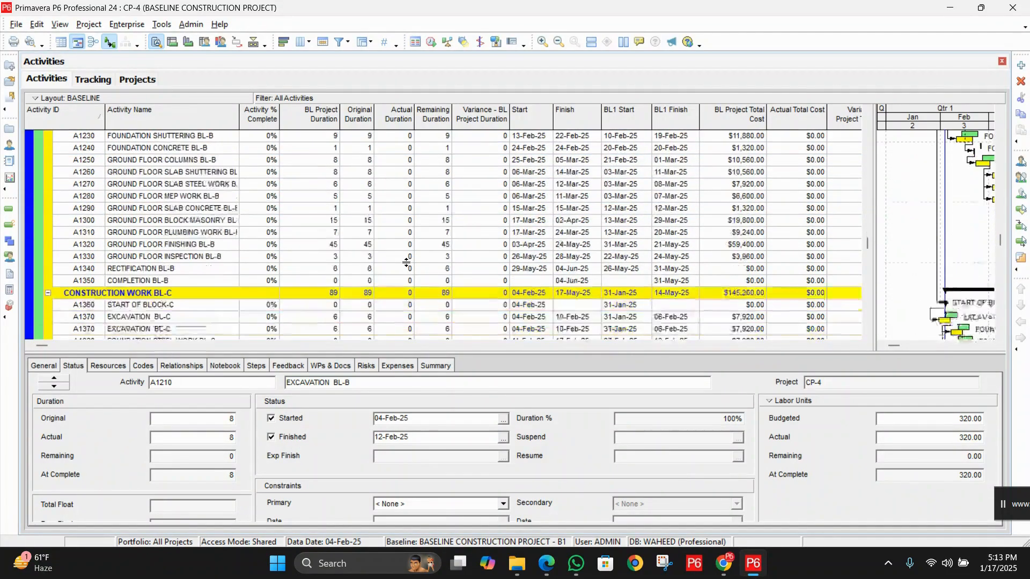
click(236, 294)
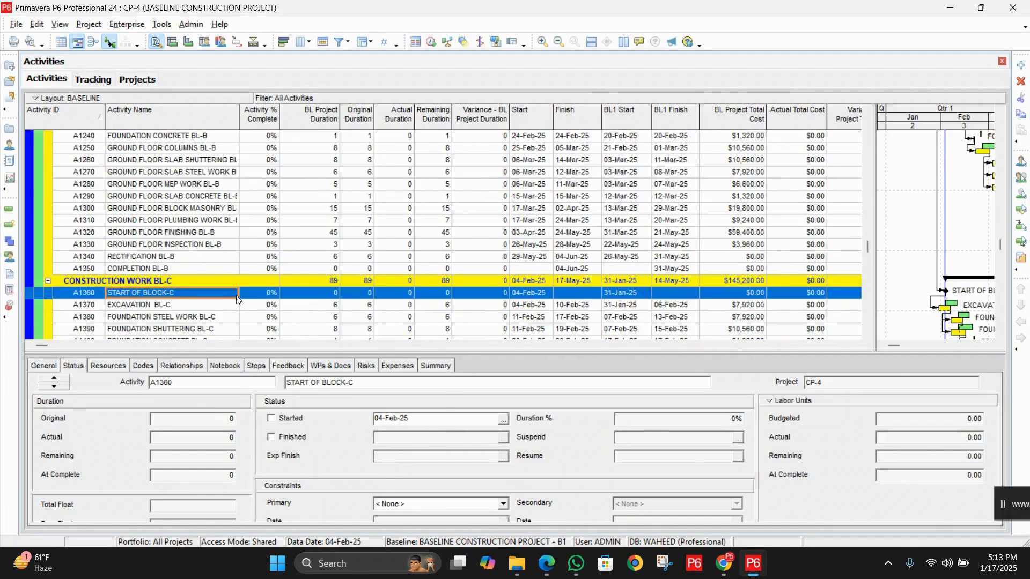
click(290, 419)
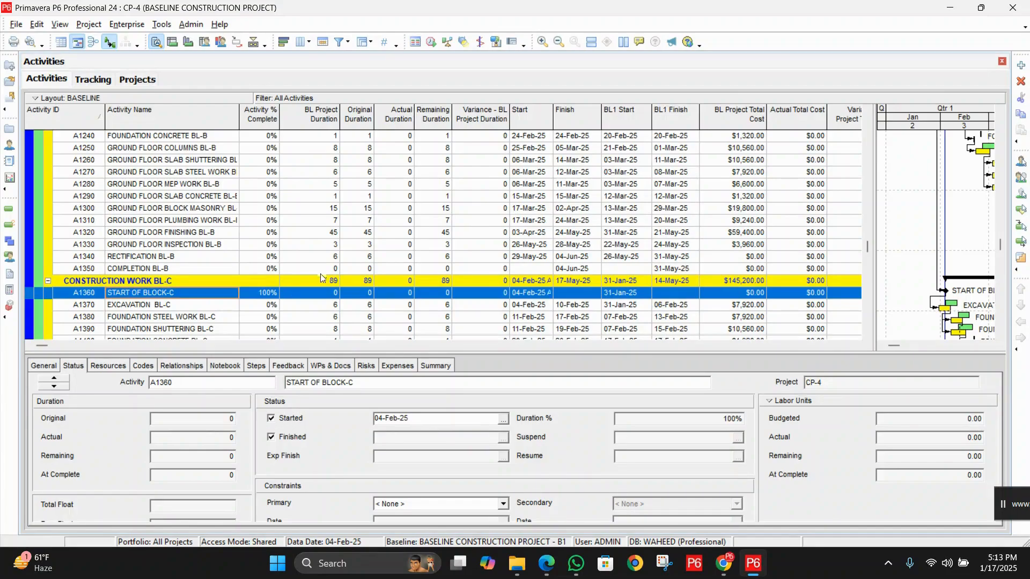
Mark the Excavation BL-C activity as started and finished
scroll(320, 278, down, 1)
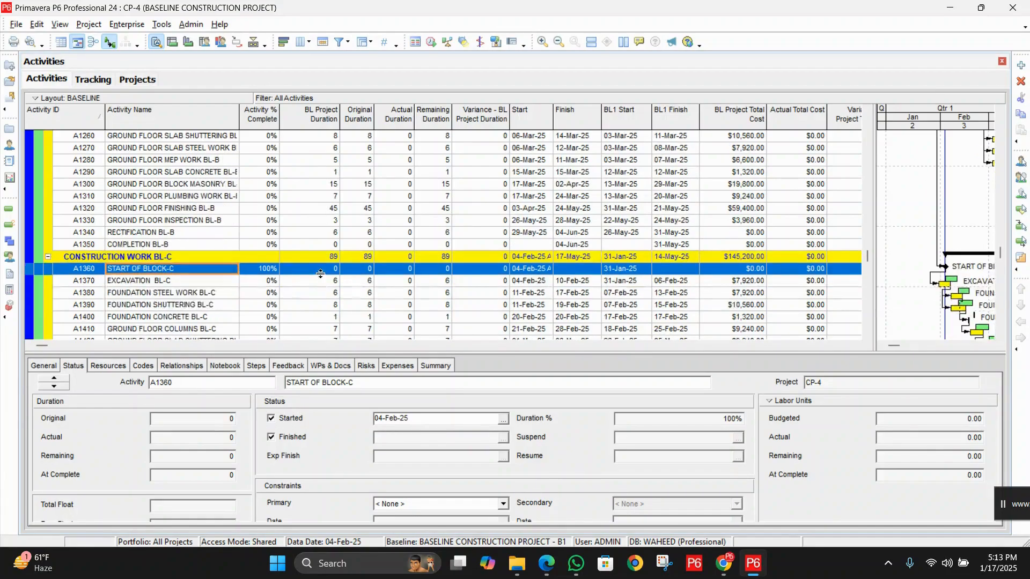
click(212, 285)
click(294, 419)
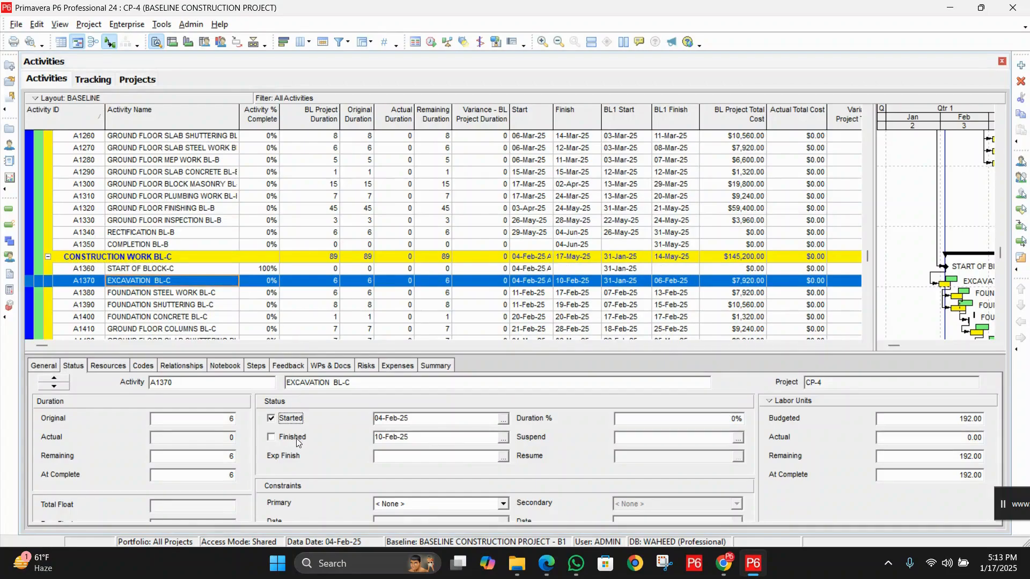
click(297, 439)
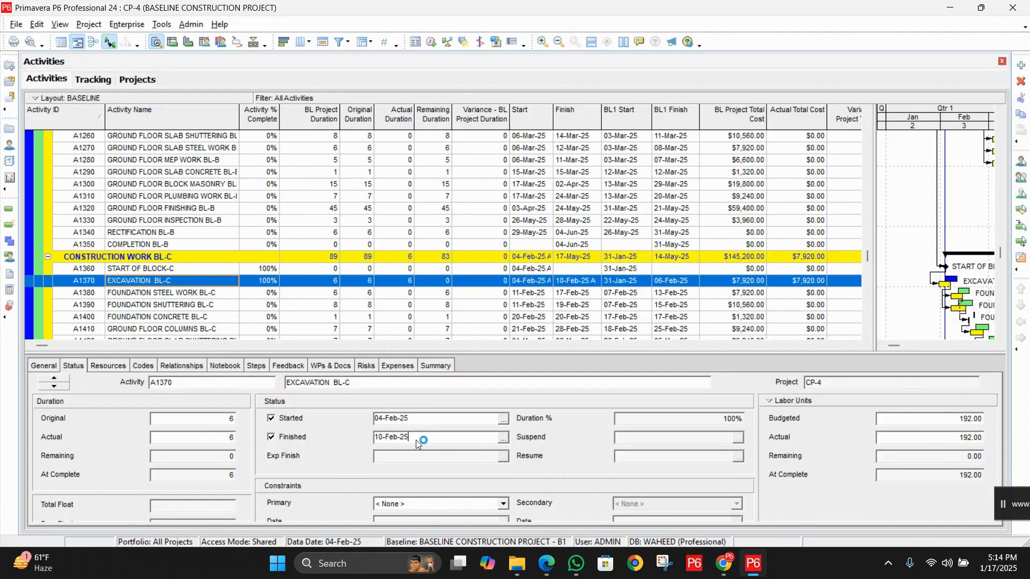
Set the actual duration of Excavation BL-C to 7 days
drag(416, 440, 358, 444)
click(211, 417)
click(180, 439)
text(7)
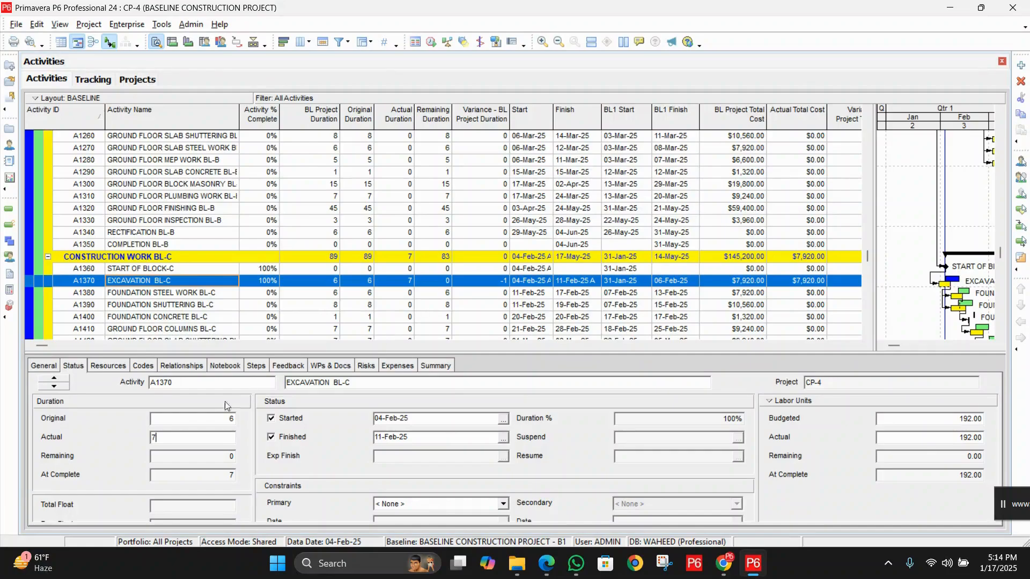
key(shift+Tab)
click(189, 440)
Check the start and finish dates of Excavation BL-B and compare its actual duration with its original duration
scroll(485, 277, up, 3)
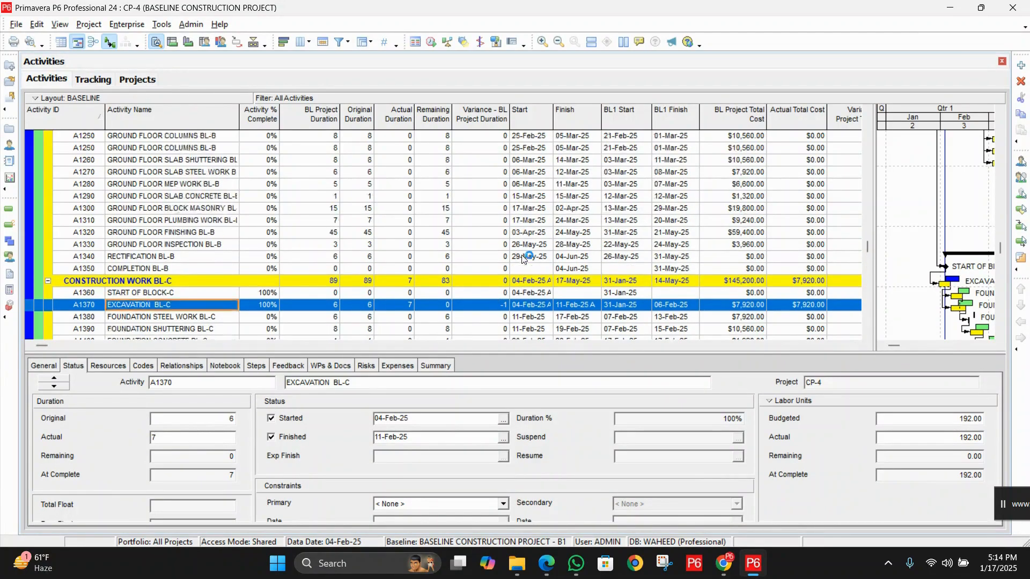
scroll(524, 259, up, 1)
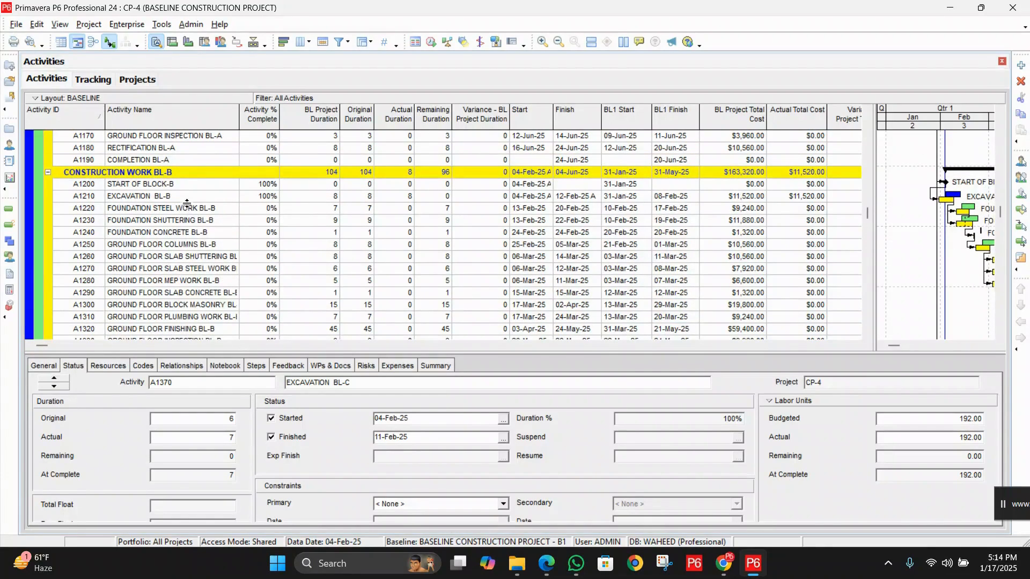
click(203, 196)
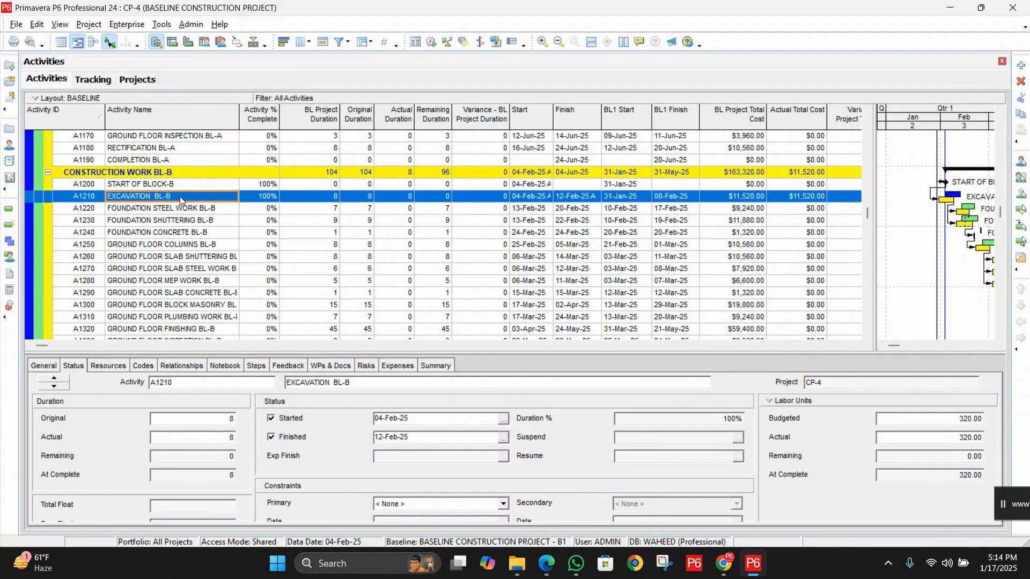
click(217, 437)
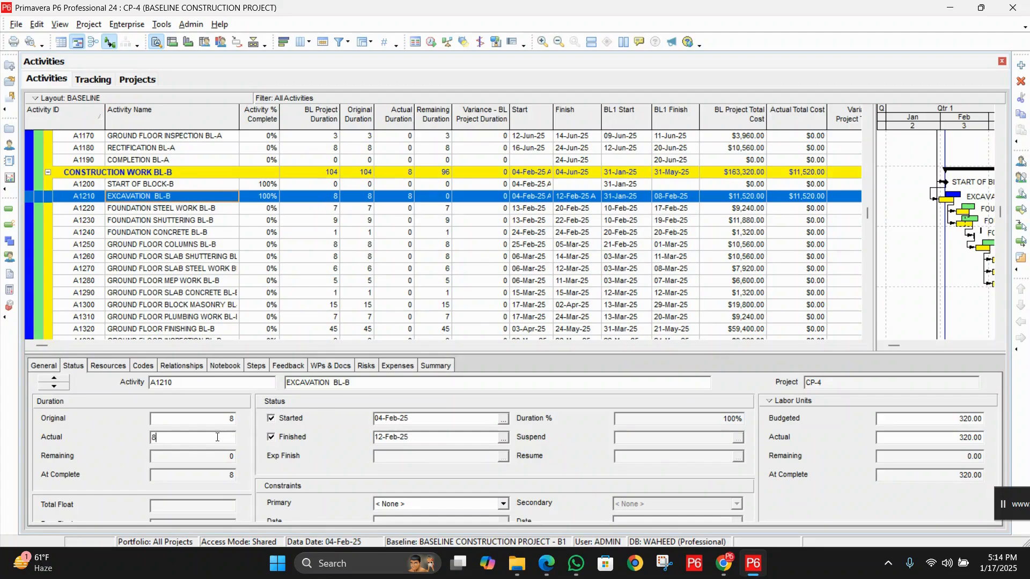
drag(421, 420, 370, 423)
drag(422, 441, 365, 443)
click(218, 436)
click(191, 418)
drag(186, 422, 116, 425)
click(186, 441)
click(189, 438)
click(192, 423)
Set the actual duration of Excavation BL-A to 11 days
scroll(672, 268, up, 3)
scroll(672, 269, up, 3)
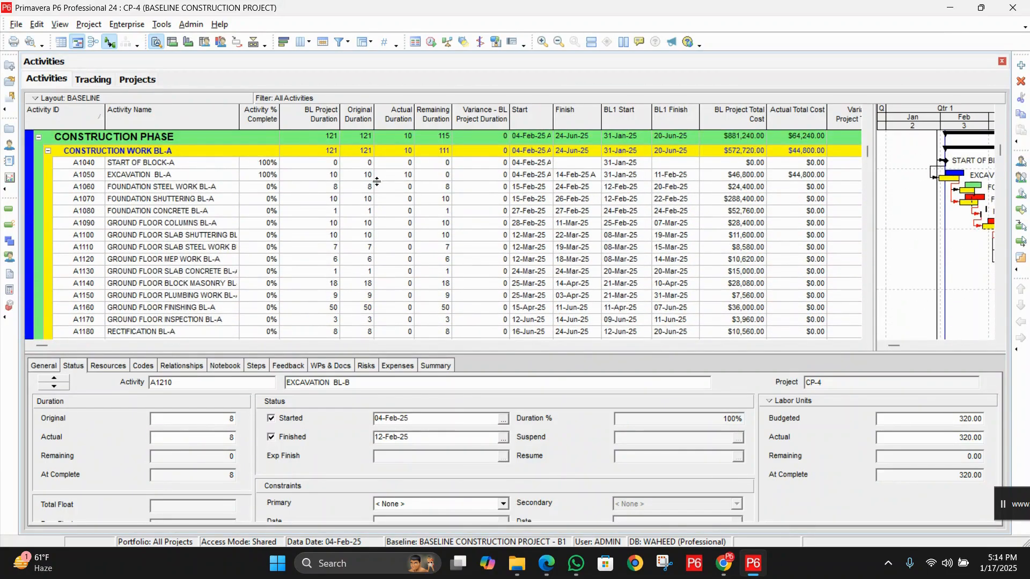
click(204, 177)
click(188, 420)
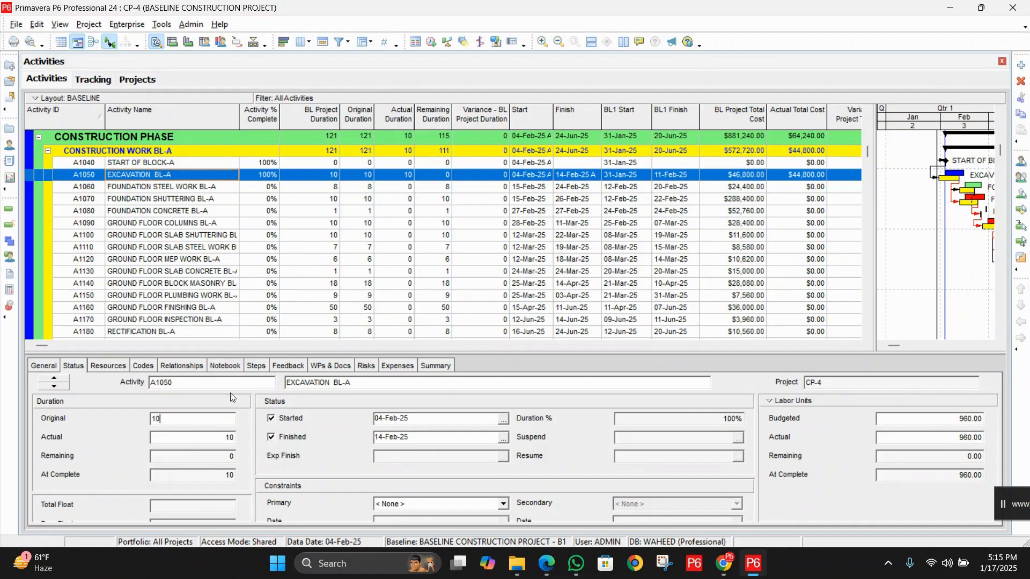
click(201, 439)
drag(201, 439, 82, 439)
text(11)
scroll(749, 265, down, 1)
scroll(749, 265, down, 5)
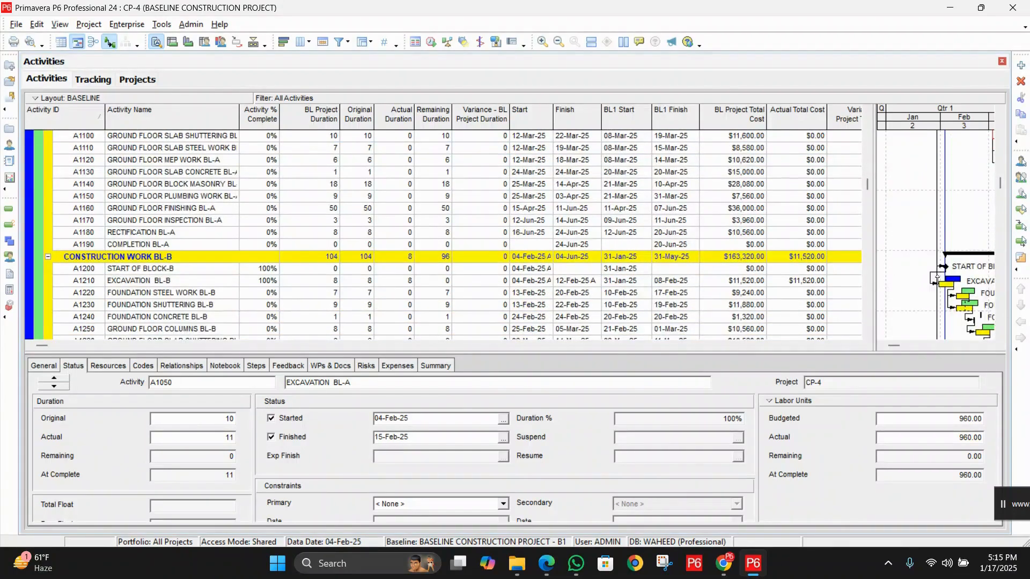
Compare the actual finish dates of the excavation activities in blocks A, B and C to find the latest one
scroll(504, 235, down, 4)
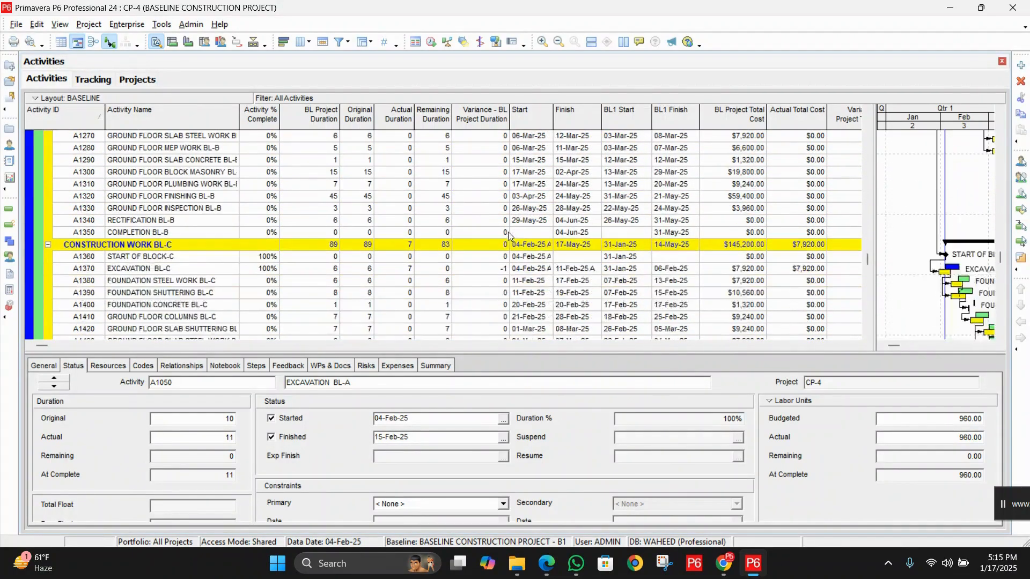
scroll(720, 252, up, 7)
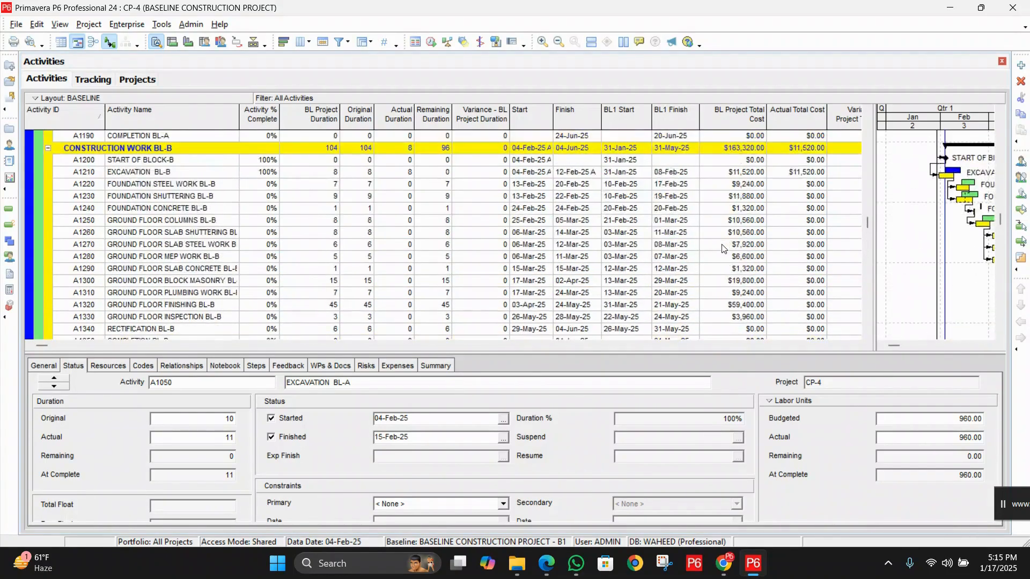
scroll(721, 252, up, 3)
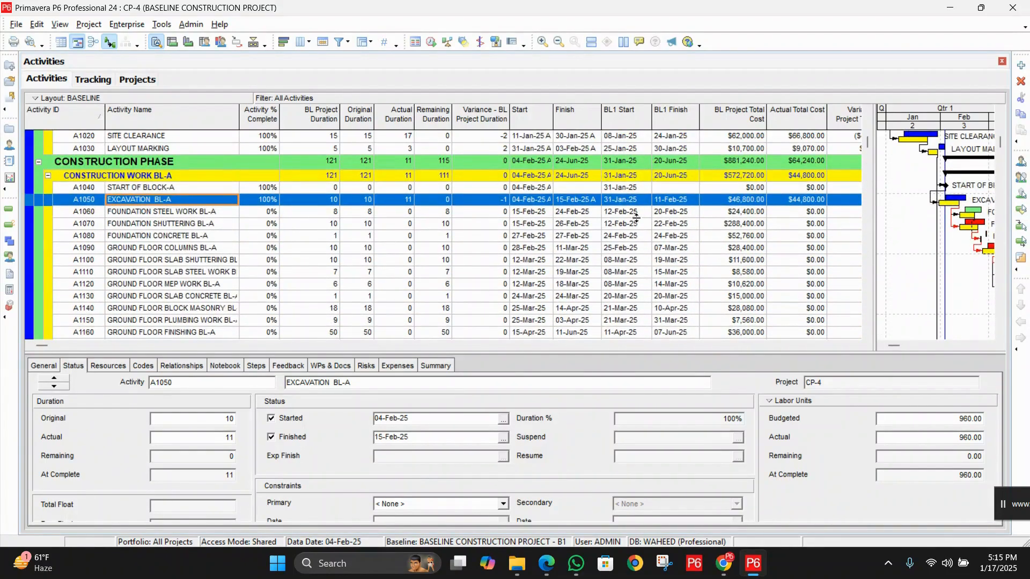
click(570, 215)
click(576, 202)
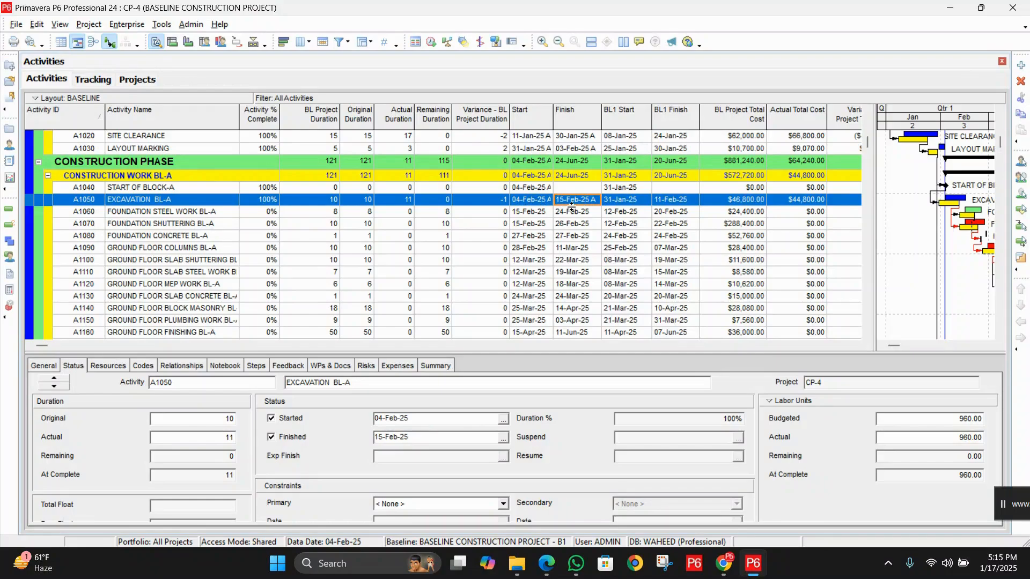
scroll(582, 242, down, 4)
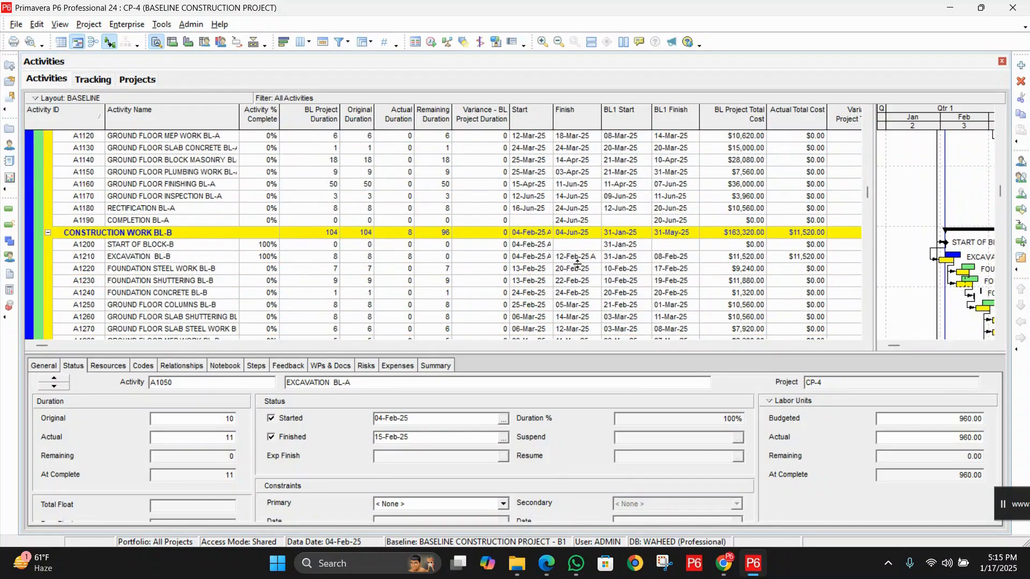
click(579, 260)
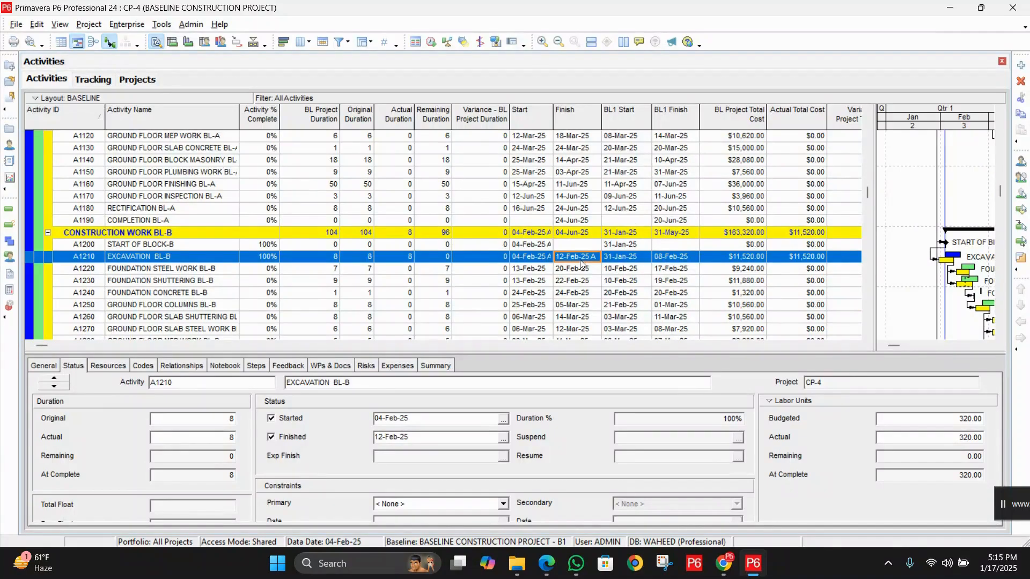
scroll(580, 258, down, 5)
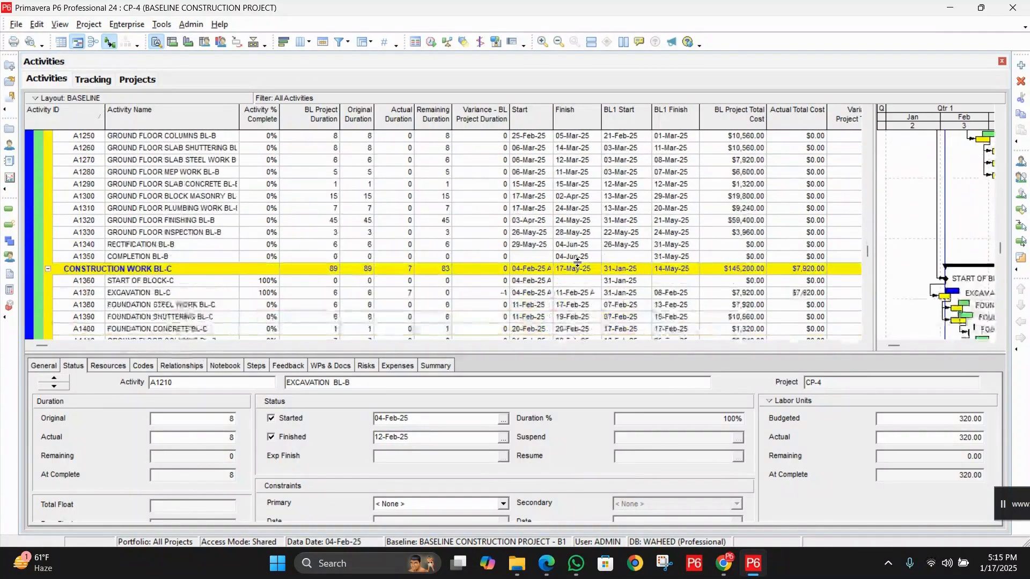
click(578, 257)
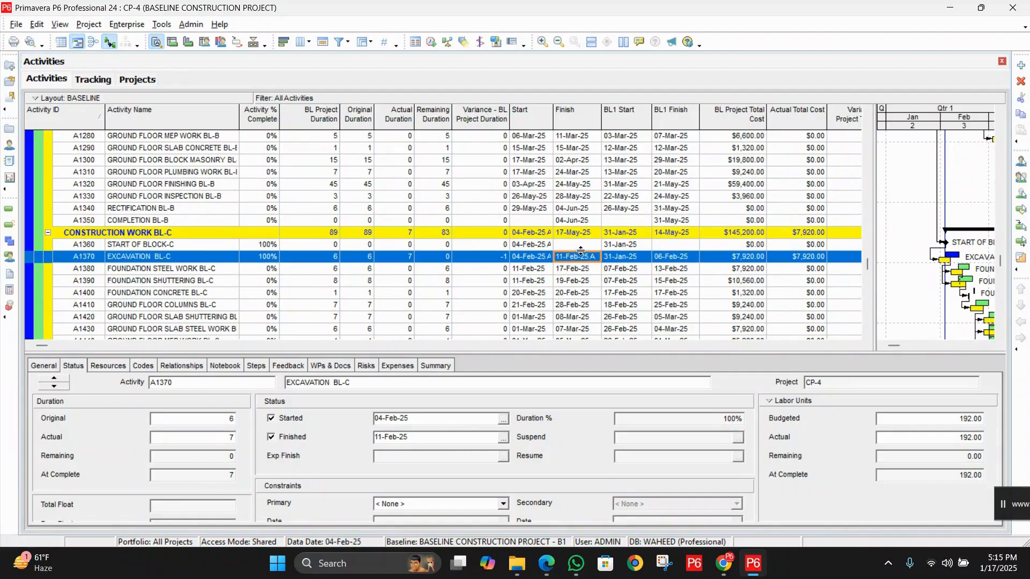
scroll(581, 250, up, 6)
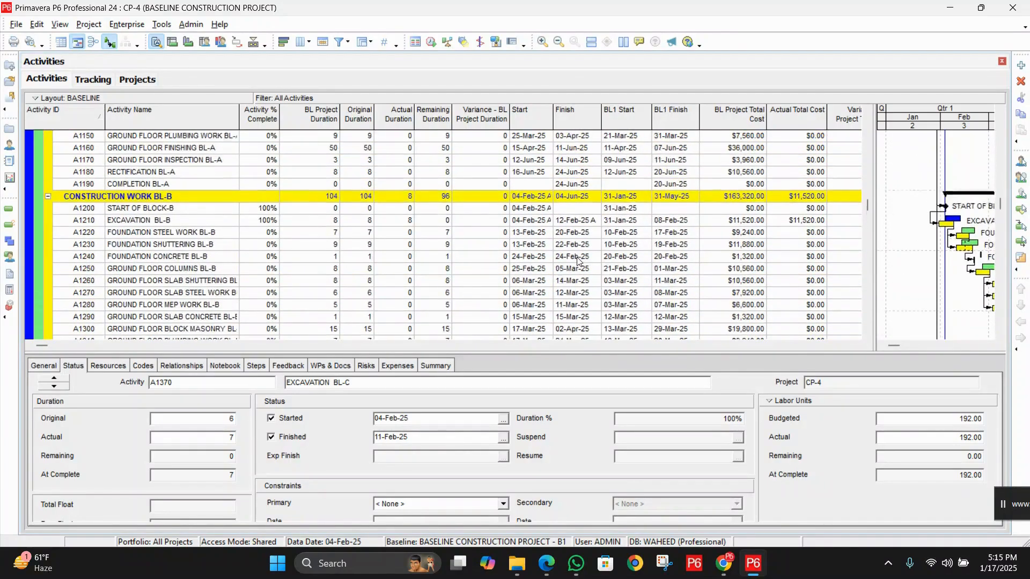
scroll(578, 261, up, 4)
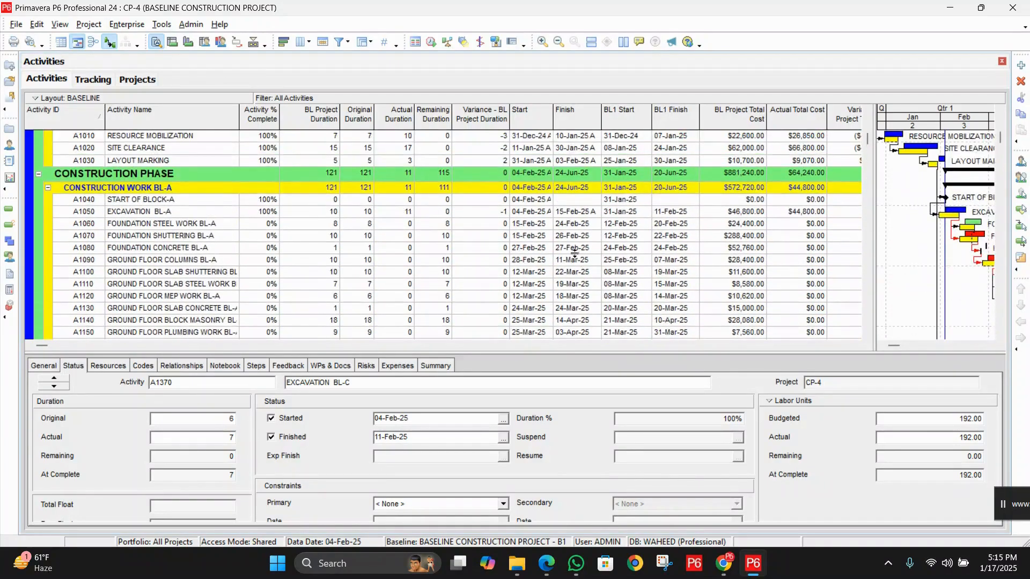
click(571, 212)
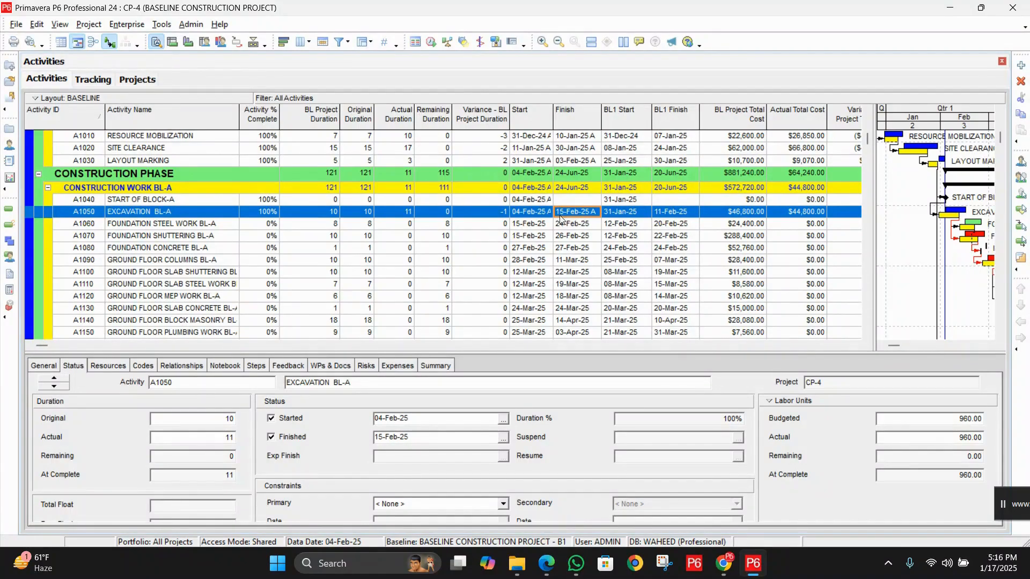
Set the scheduling data date to 16-Feb-25 for all open projects
click(431, 42)
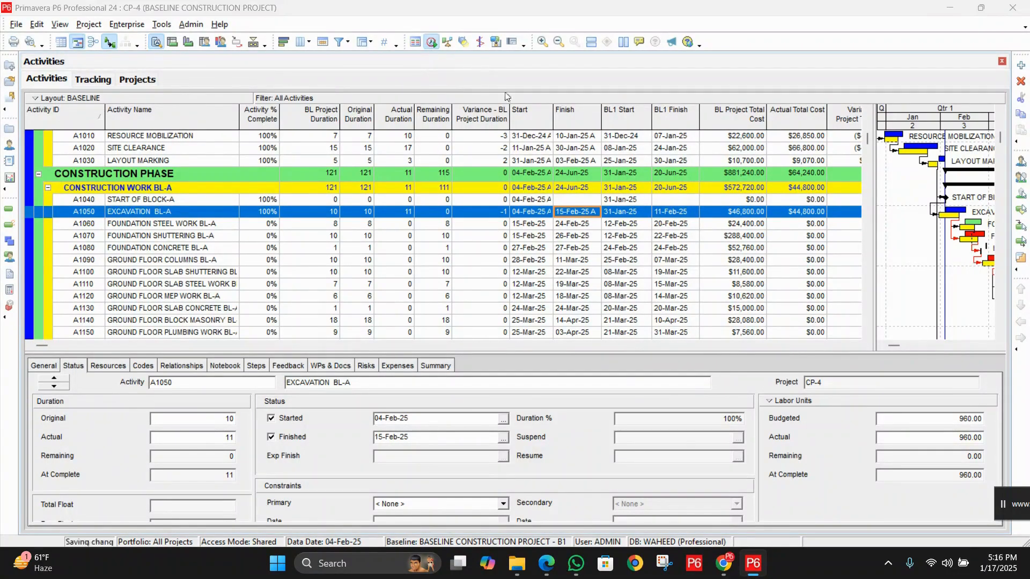
click(592, 322)
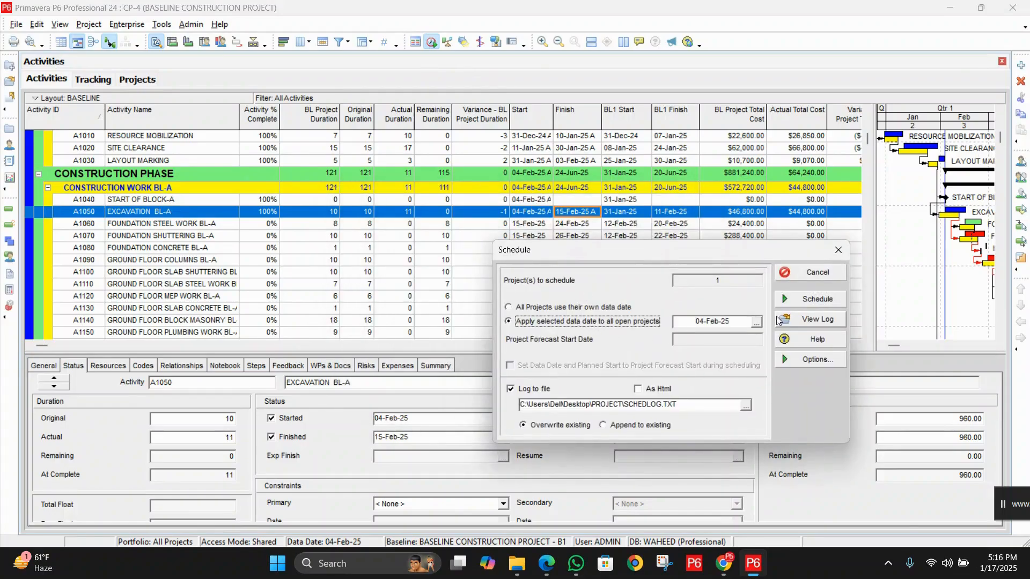
click(757, 326)
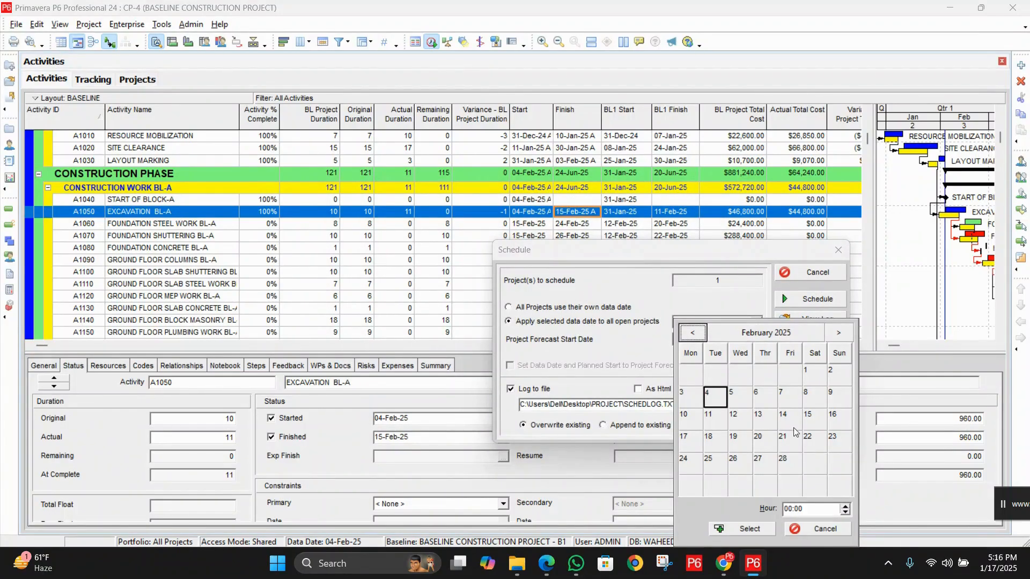
click(836, 421)
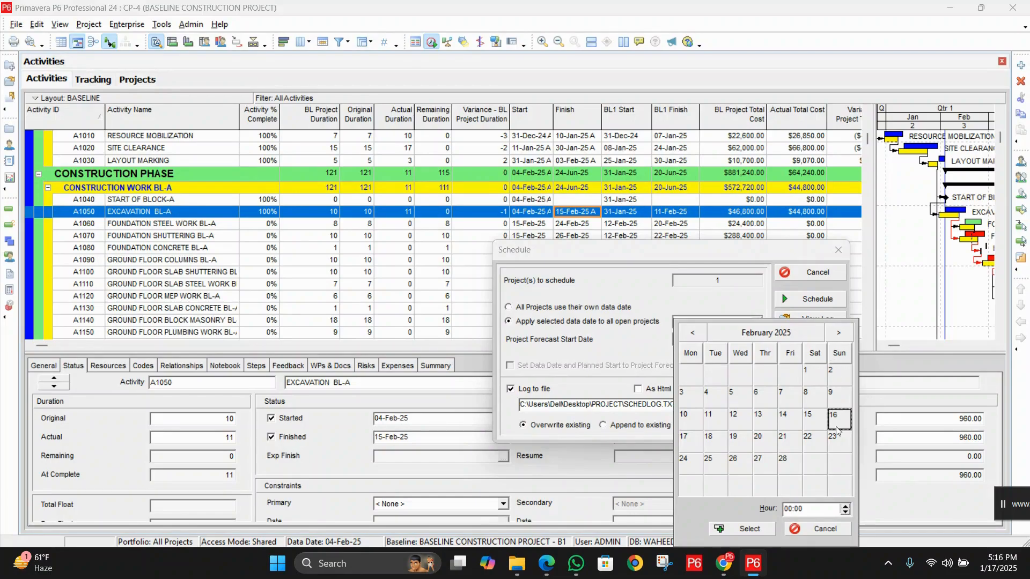
click(742, 530)
drag(675, 252, 566, 269)
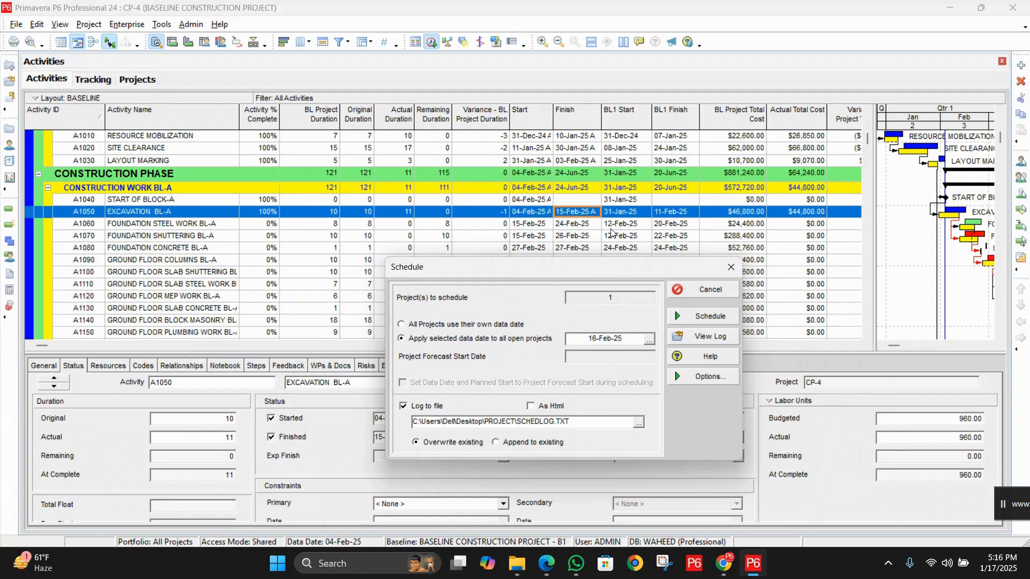
Recheck the 16-Feb-25 data date in the calendar and schedule the project with it
click(649, 339)
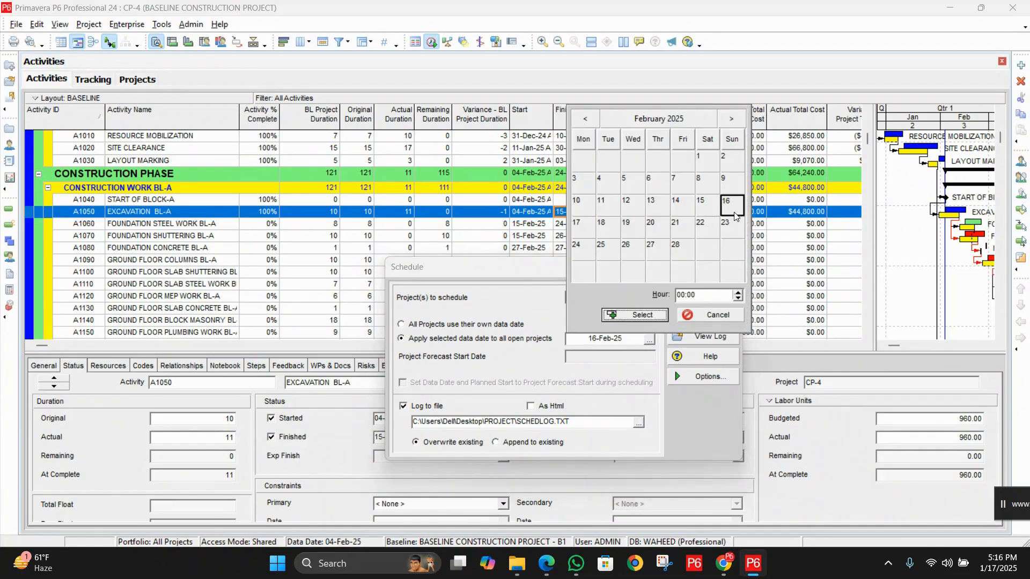
click(705, 320)
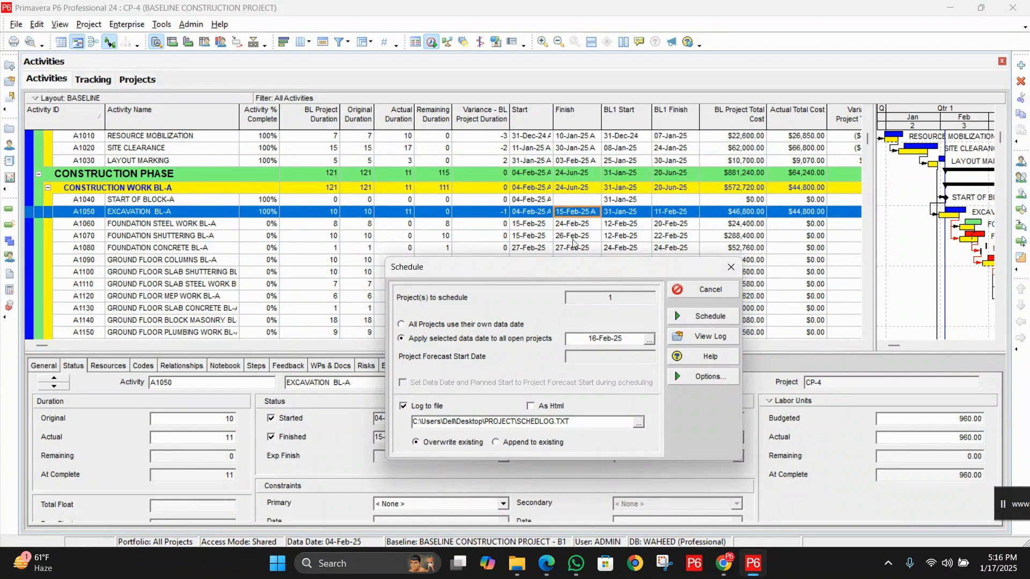
click(650, 340)
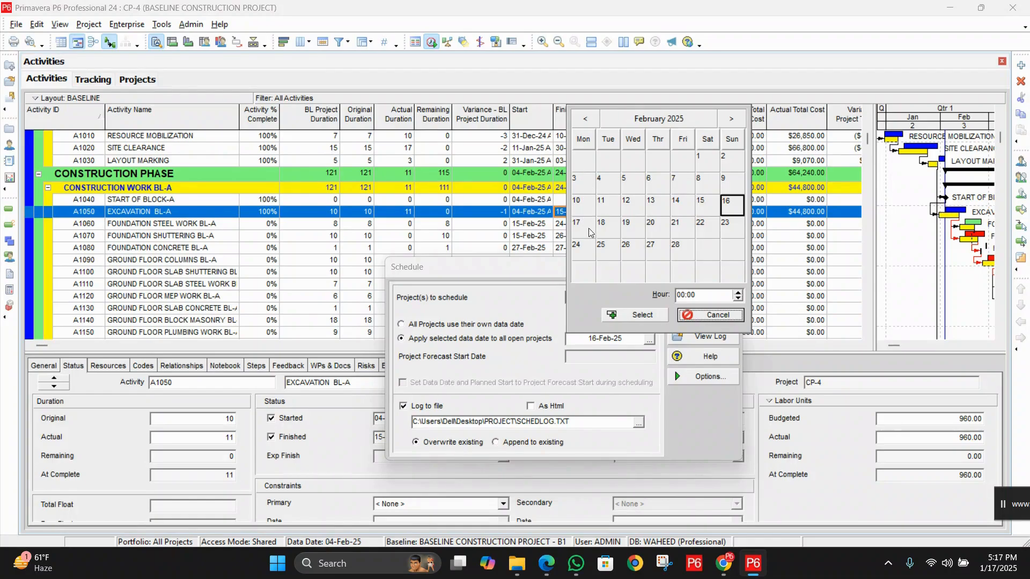
click(636, 315)
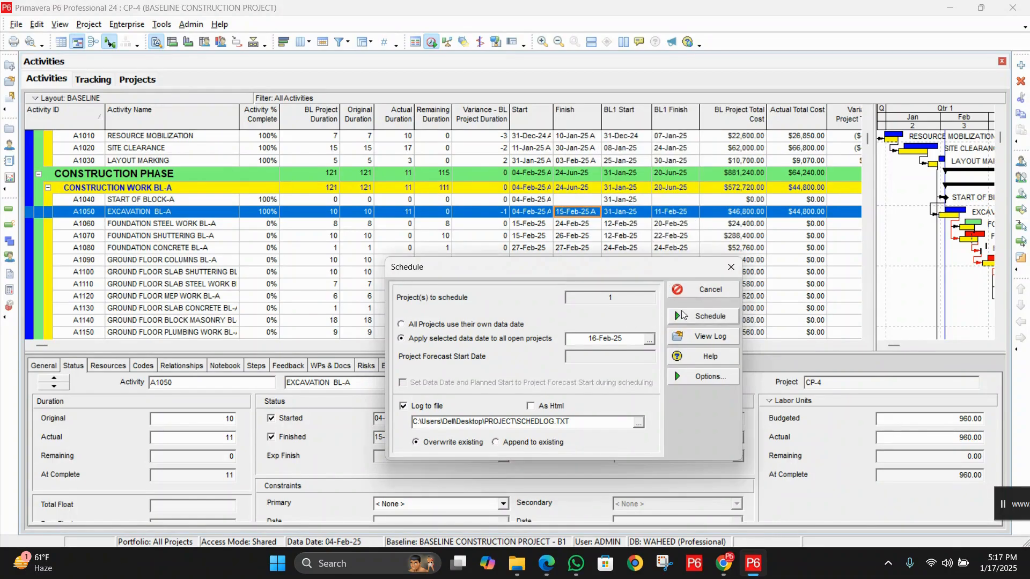
click(717, 318)
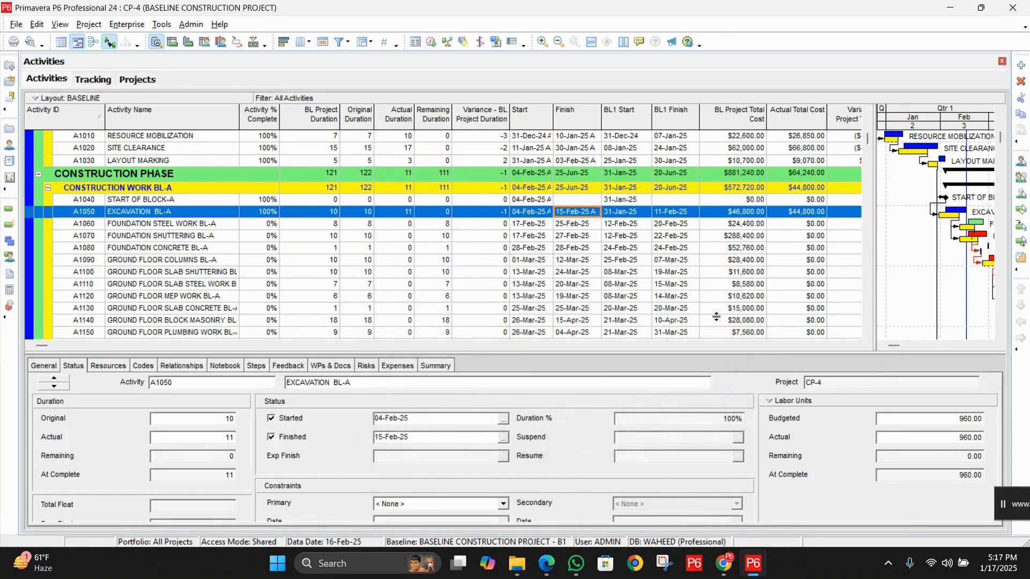
Review the rescheduled start dates and the baseline duration variances of construction blocks A, B and C
click(534, 226)
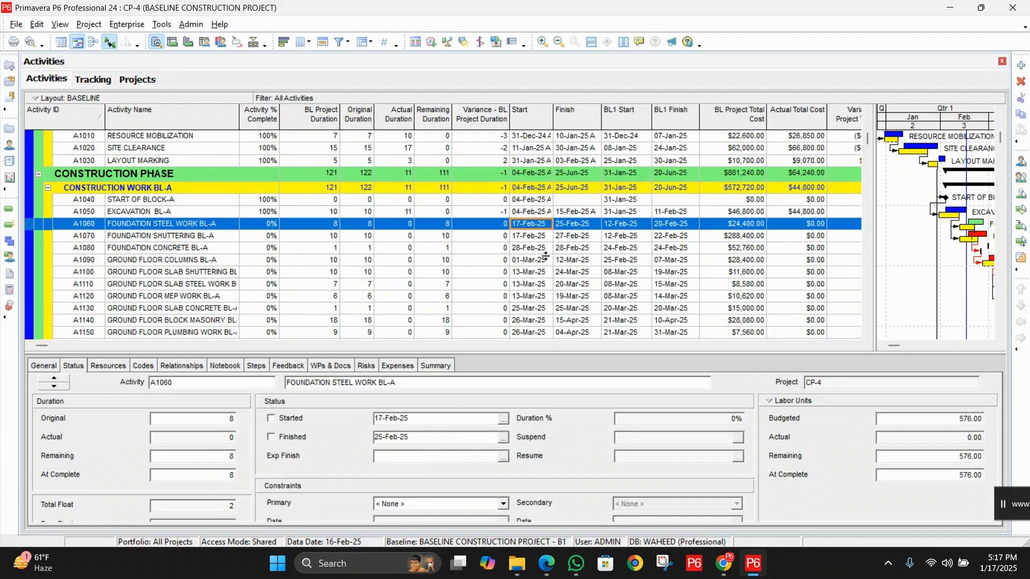
scroll(546, 256, down, 3)
scroll(528, 214, up, 2)
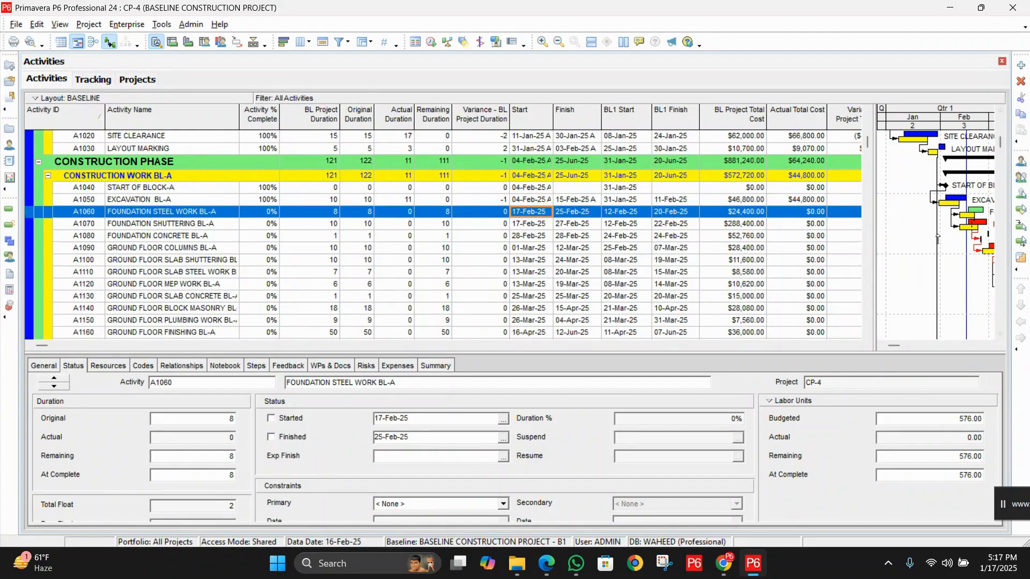
scroll(939, 240, down, 4)
scroll(938, 239, down, 3)
scroll(941, 239, up, 5)
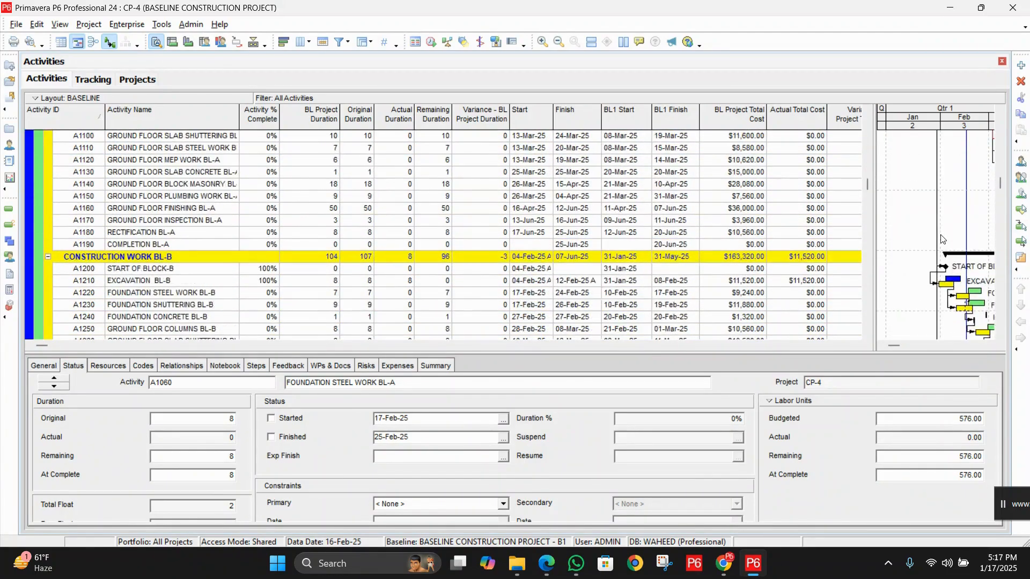
scroll(941, 239, up, 3)
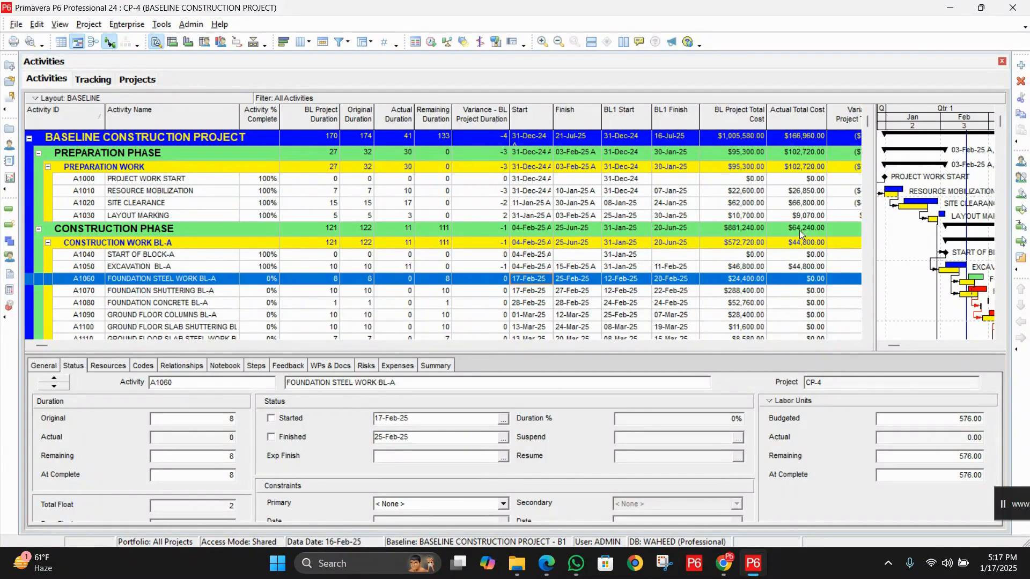
scroll(799, 231, down, 6)
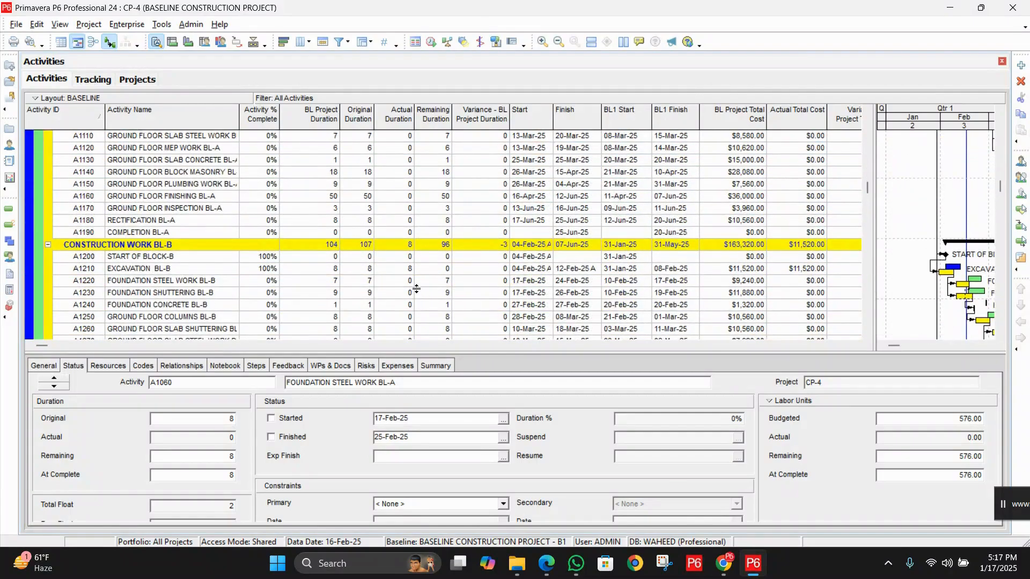
click(491, 246)
scroll(490, 246, down, 5)
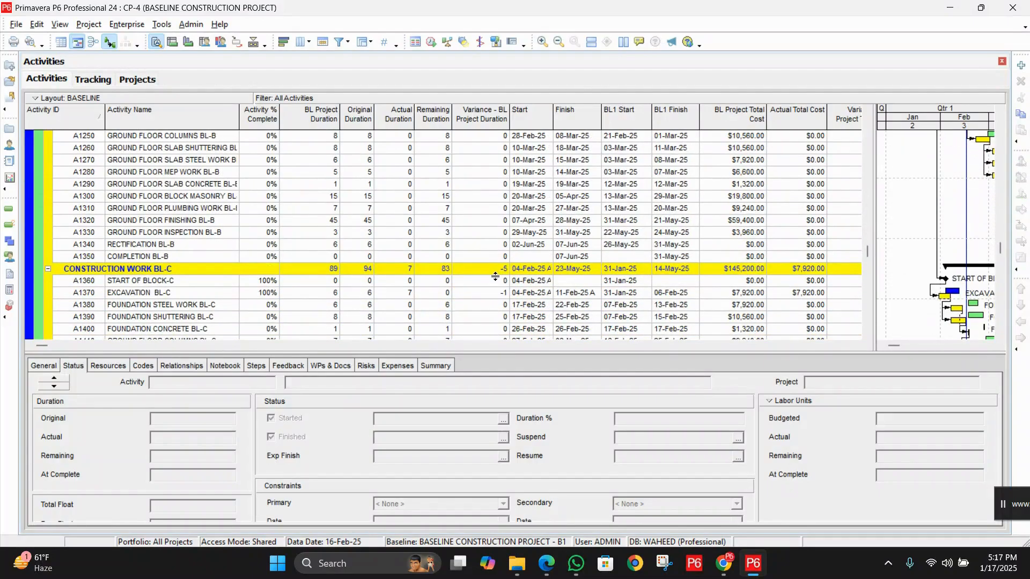
scroll(711, 229, up, 4)
scroll(711, 229, up, 6)
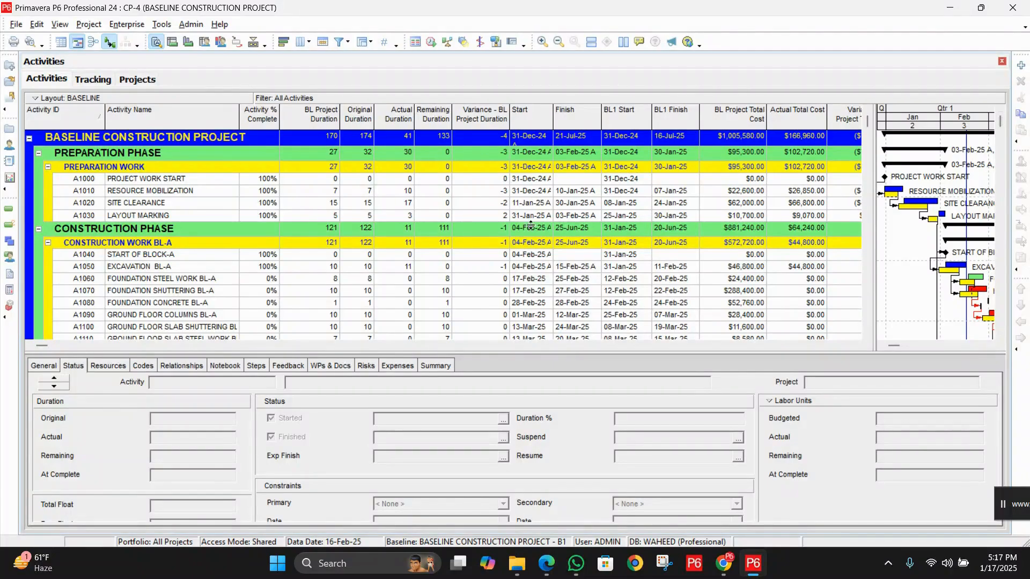
Mark the Foundation Steel Work BL-A activity as started and finished
click(198, 280)
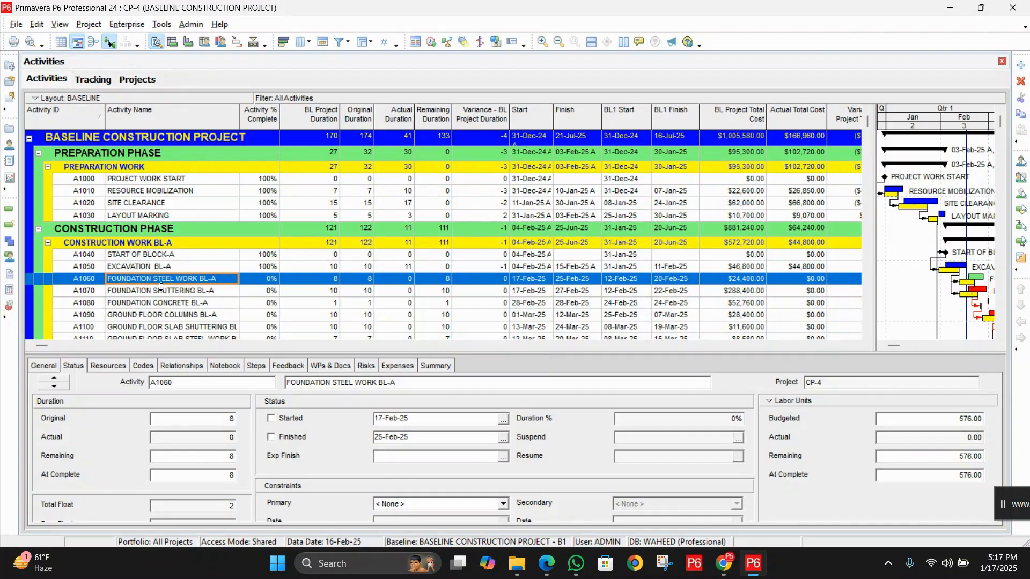
click(192, 293)
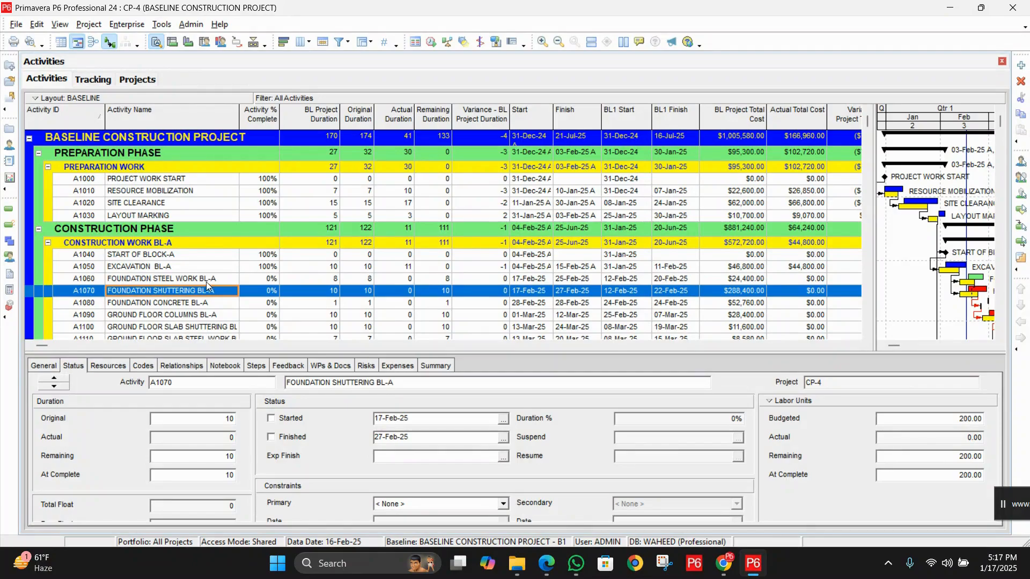
click(206, 281)
click(284, 417)
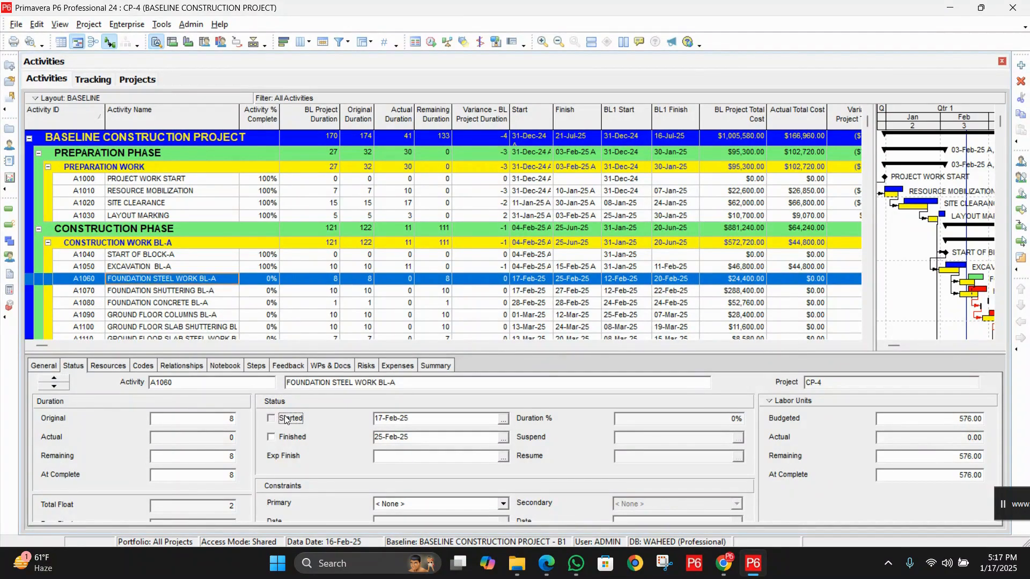
click(291, 440)
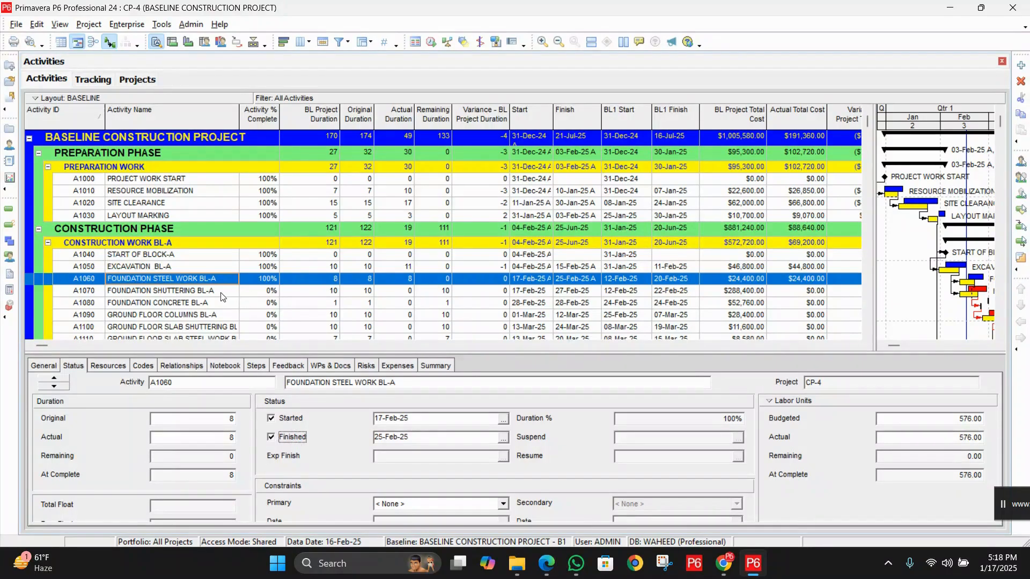
Mark the Foundation Shuttering BL-A activity as started and finished
click(192, 292)
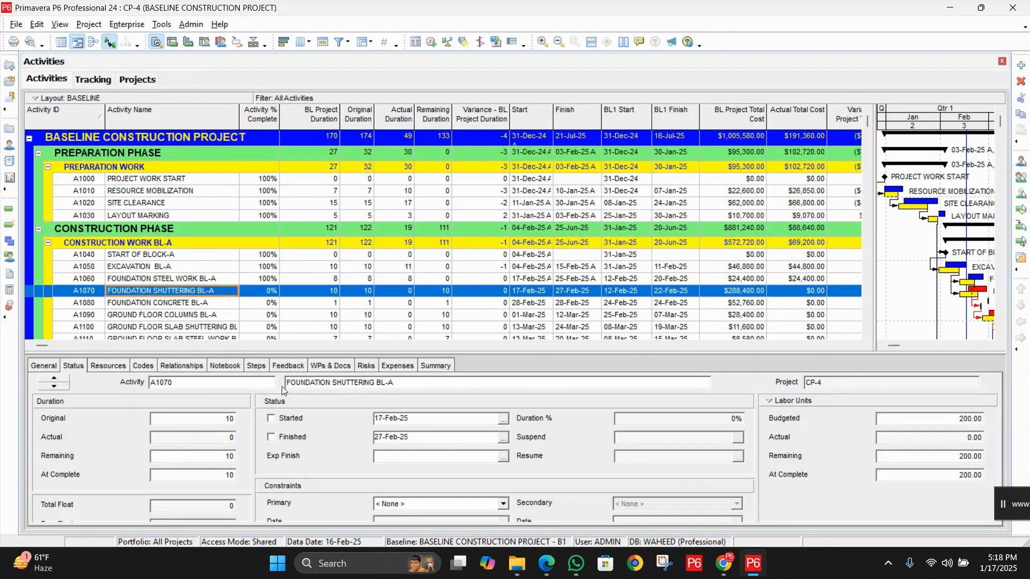
click(286, 419)
click(293, 440)
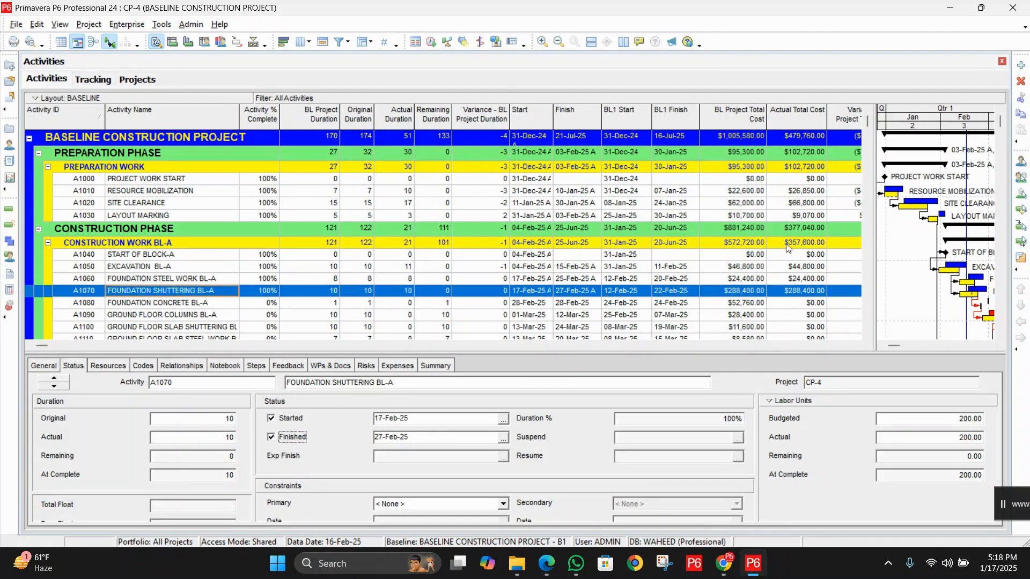
scroll(602, 273, down, 6)
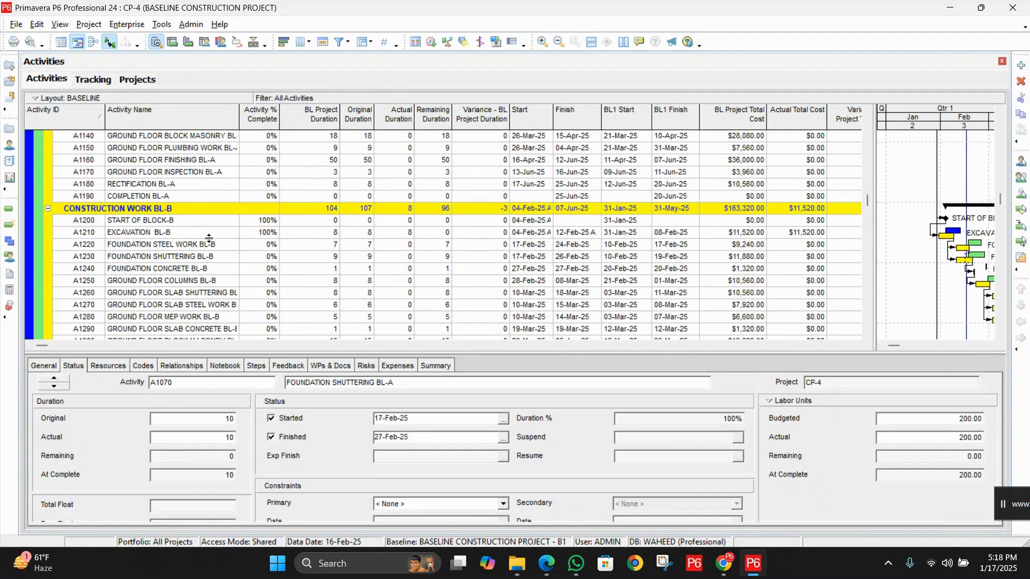
Mark the Foundation Steel Work BL-B and Foundation Shuttering BL-B activities as started and finished
click(215, 247)
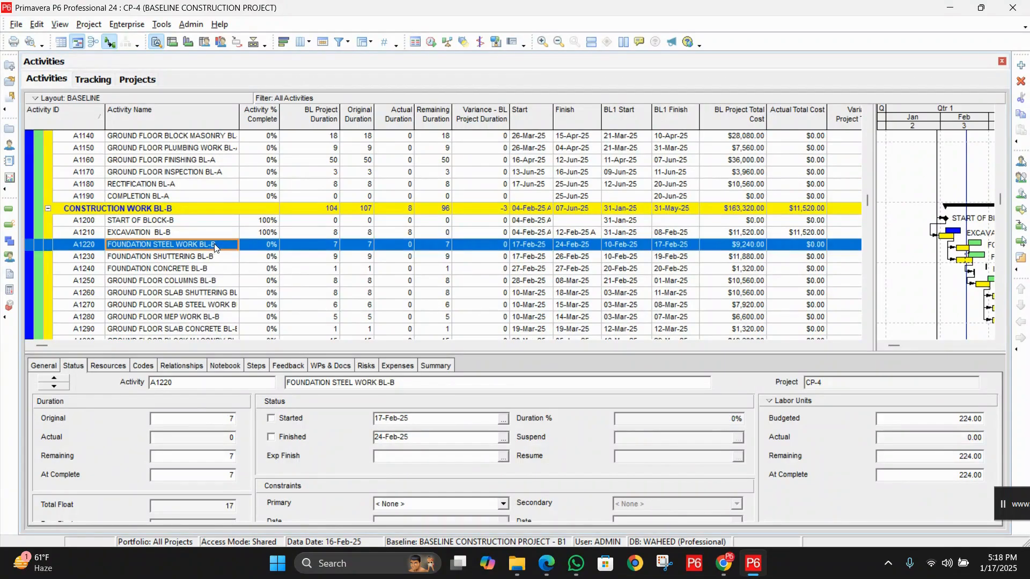
click(296, 418)
click(296, 437)
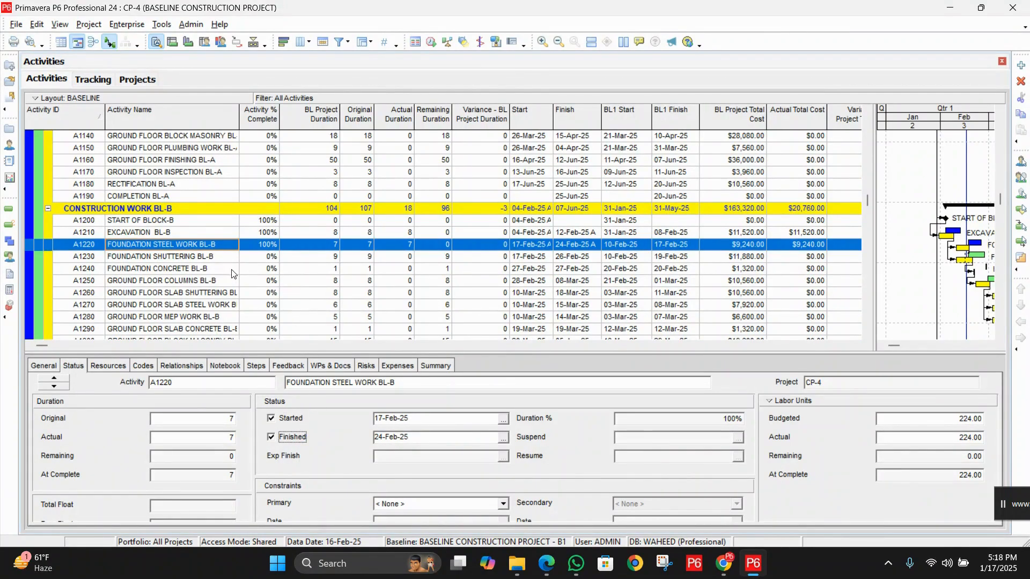
click(220, 259)
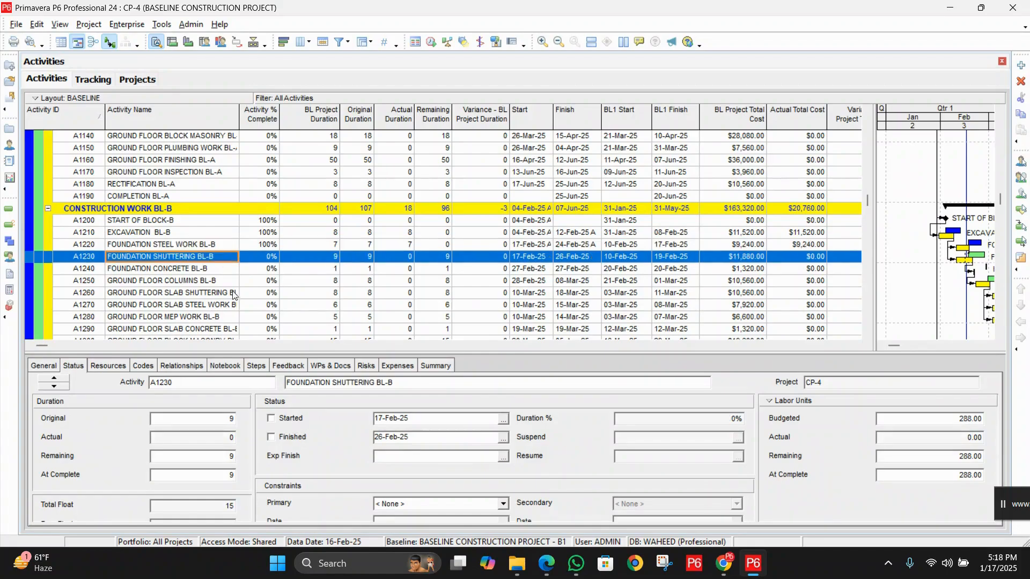
click(276, 418)
click(279, 436)
Mark the Foundation Steel Work BL-C and Foundation Shuttering BL-C activities as started and finished
scroll(424, 268, down, 3)
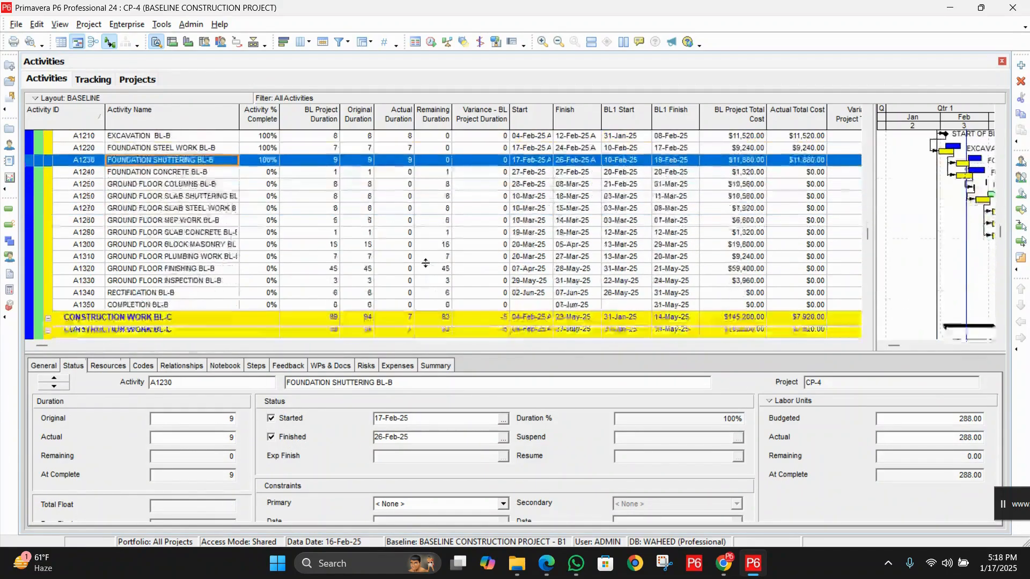
scroll(426, 262, down, 3)
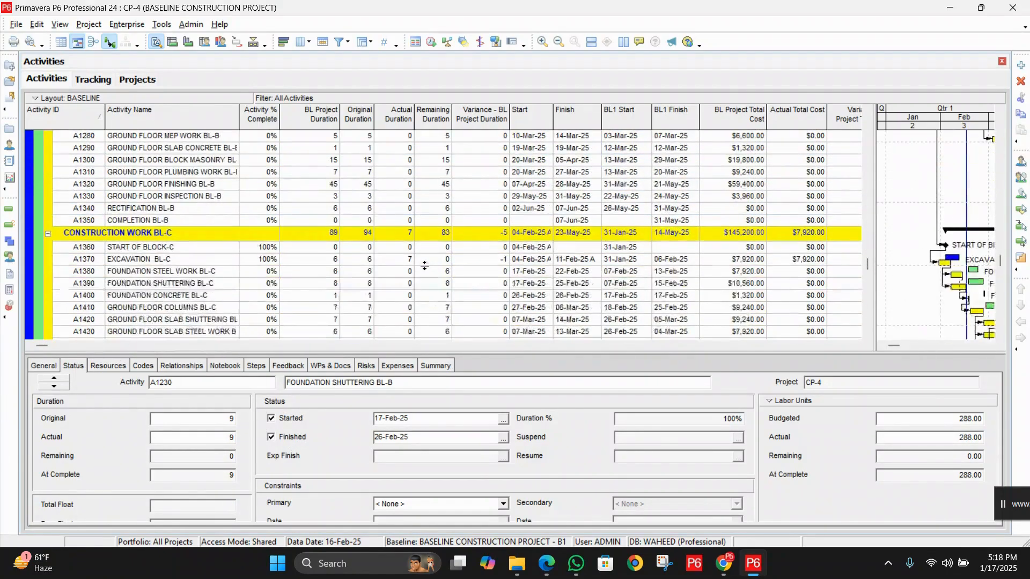
click(219, 272)
click(300, 421)
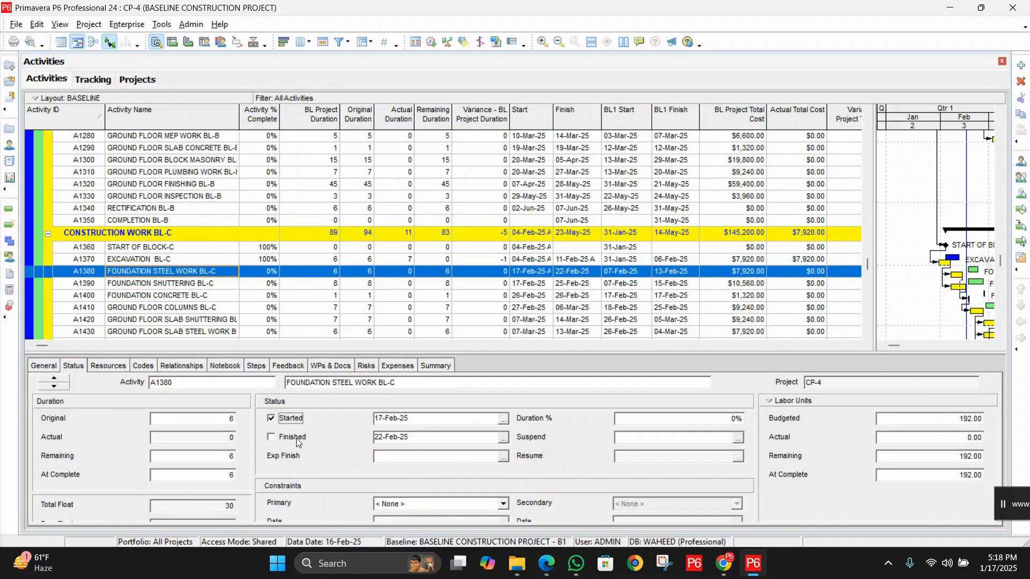
click(296, 439)
click(237, 286)
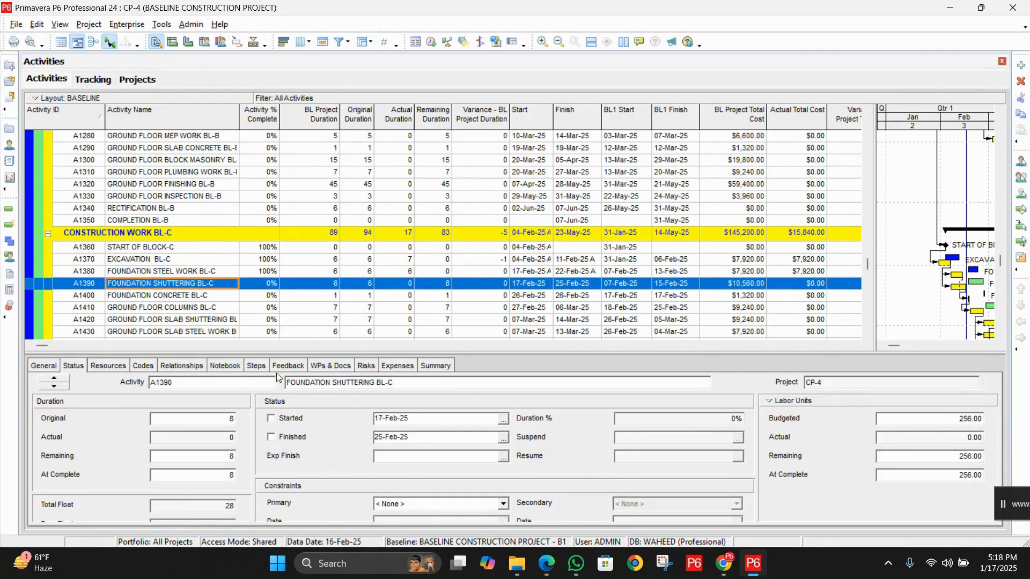
click(288, 418)
click(294, 437)
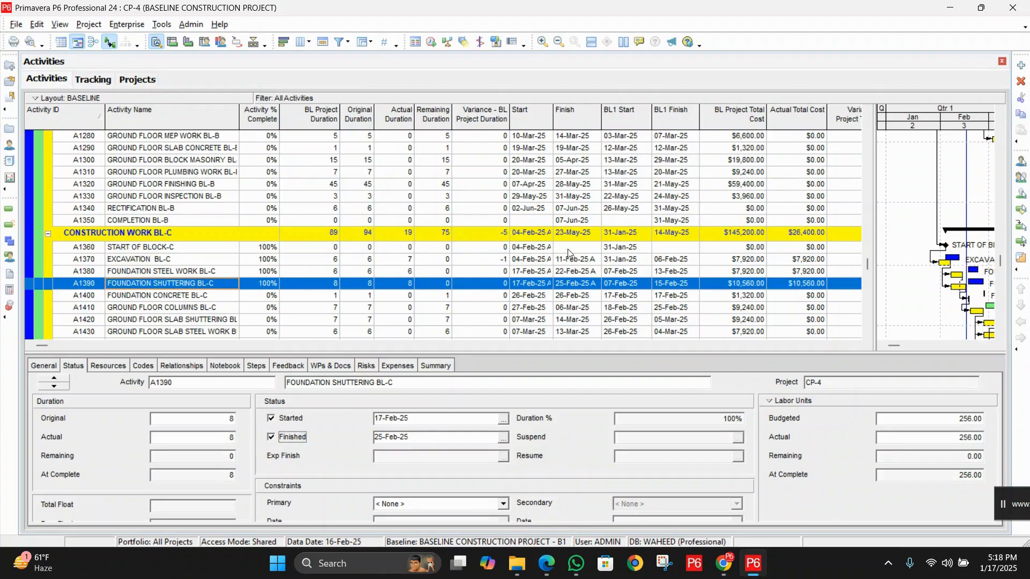
Review the status of the foundation steel work and shuttering activities in blocks B and A
click(204, 438)
scroll(500, 178, up, 5)
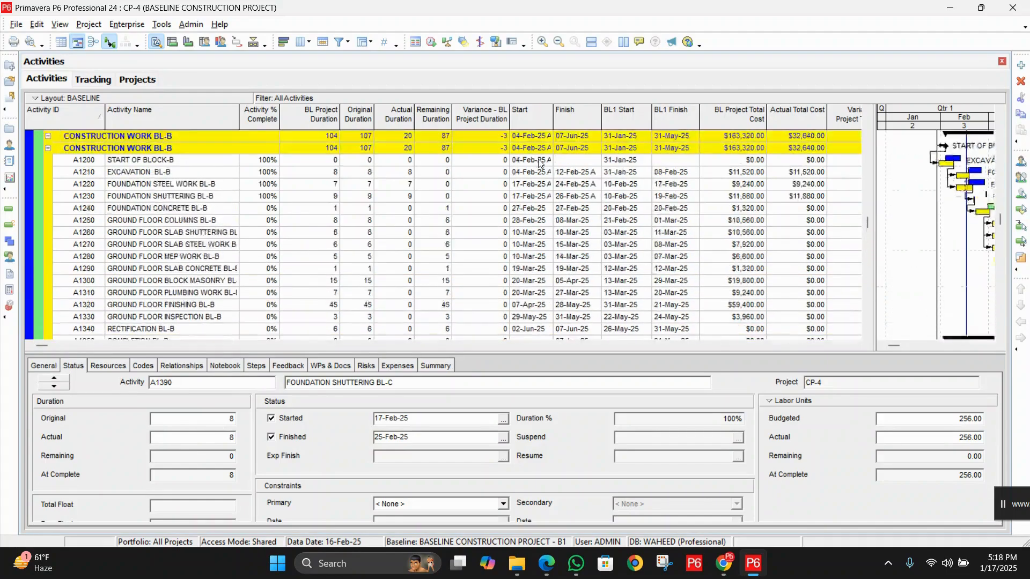
click(212, 248)
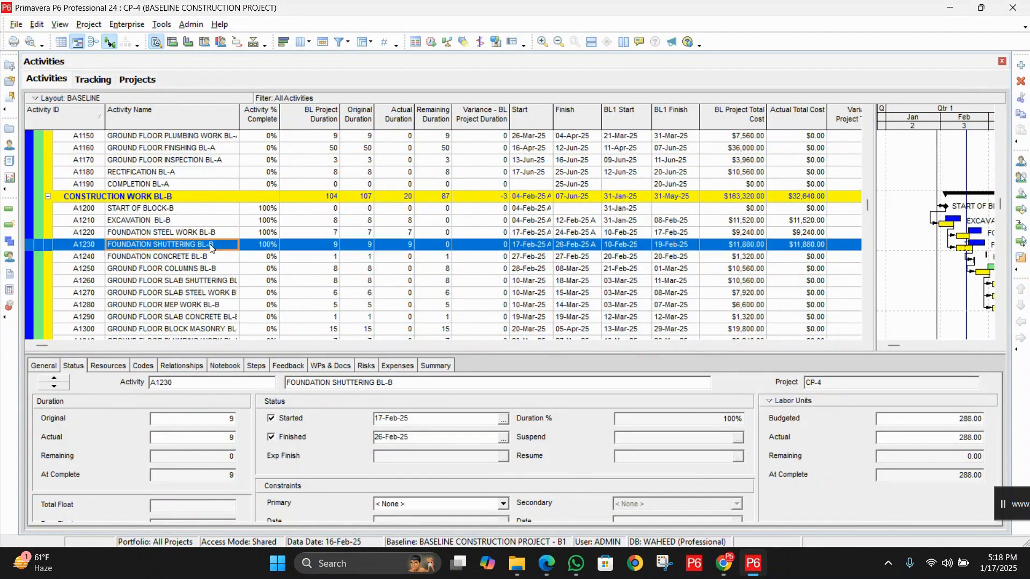
click(218, 233)
click(219, 246)
click(218, 236)
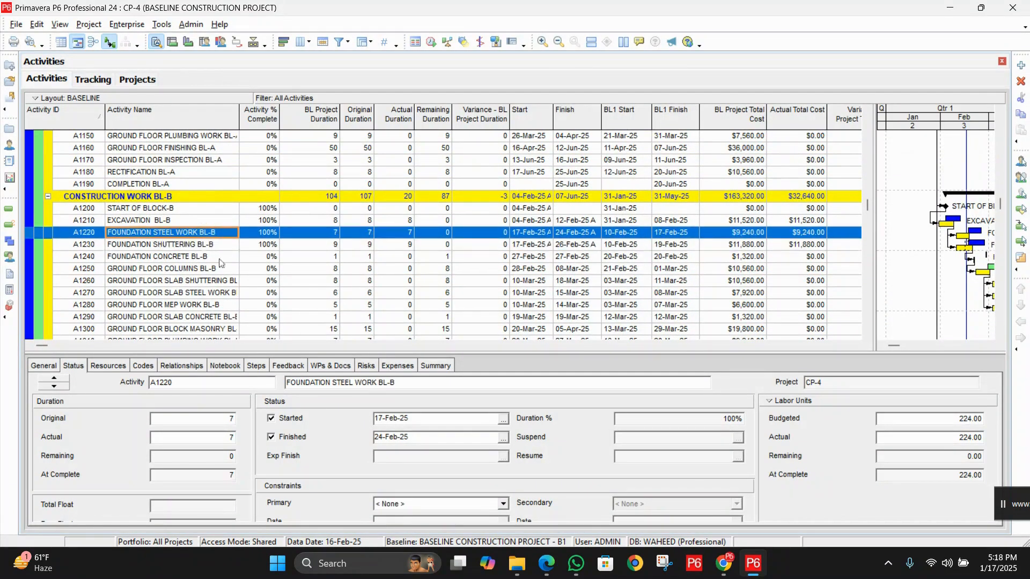
scroll(560, 212, up, 5)
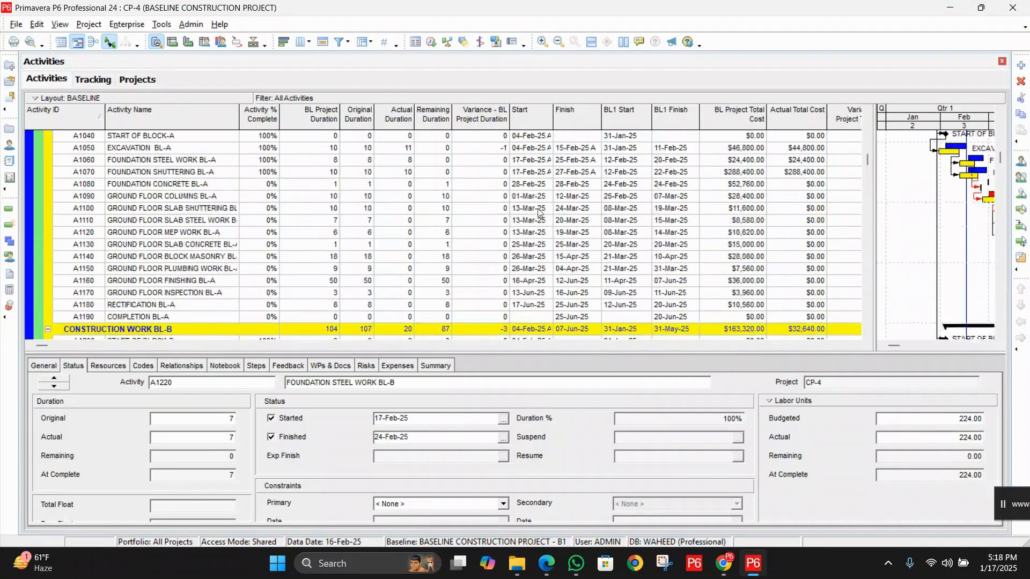
click(217, 202)
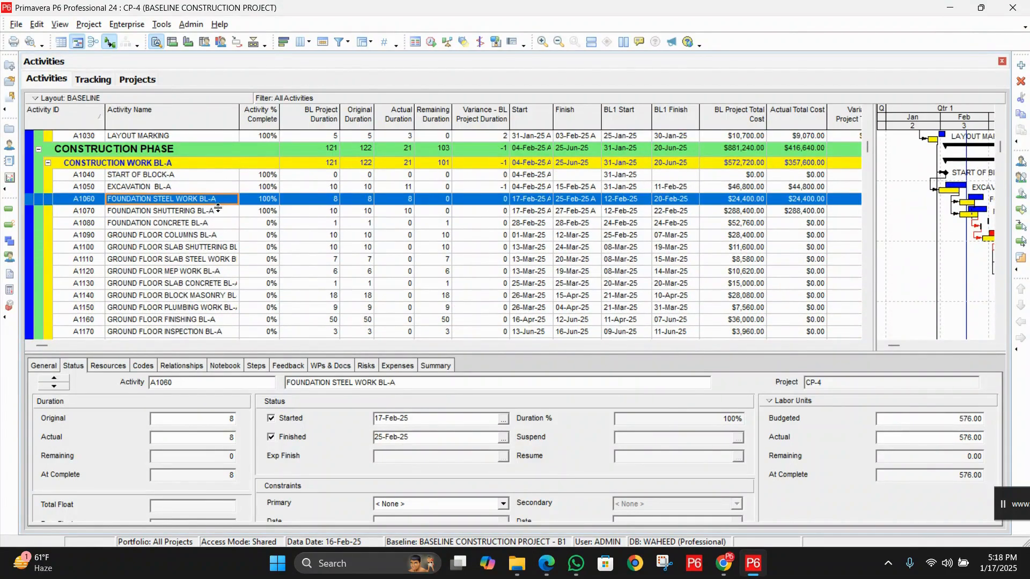
drag(218, 205, 220, 208)
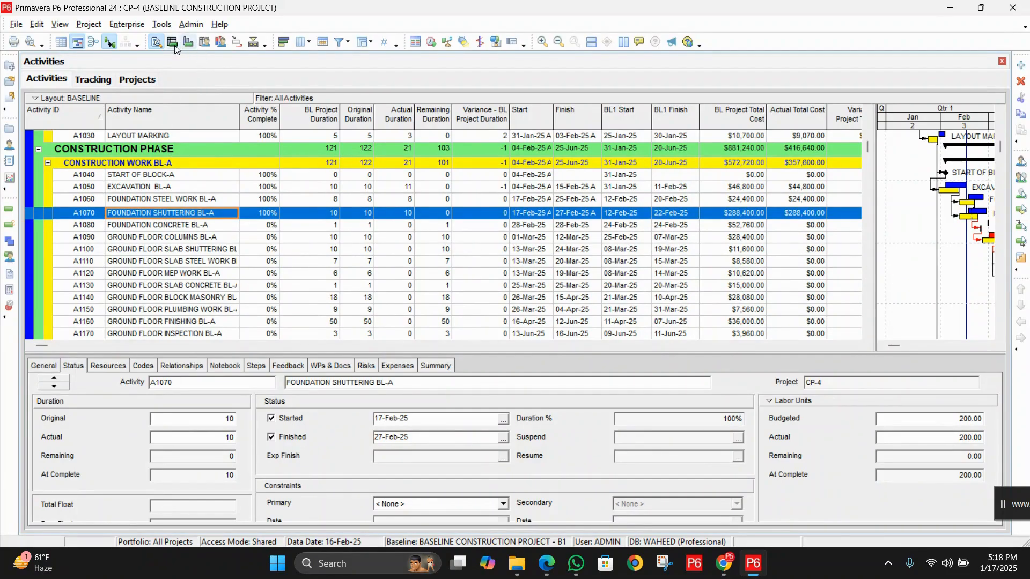
View the activity network of the whole CP-4 project, then return to the activity table with the Gantt chart
click(94, 42)
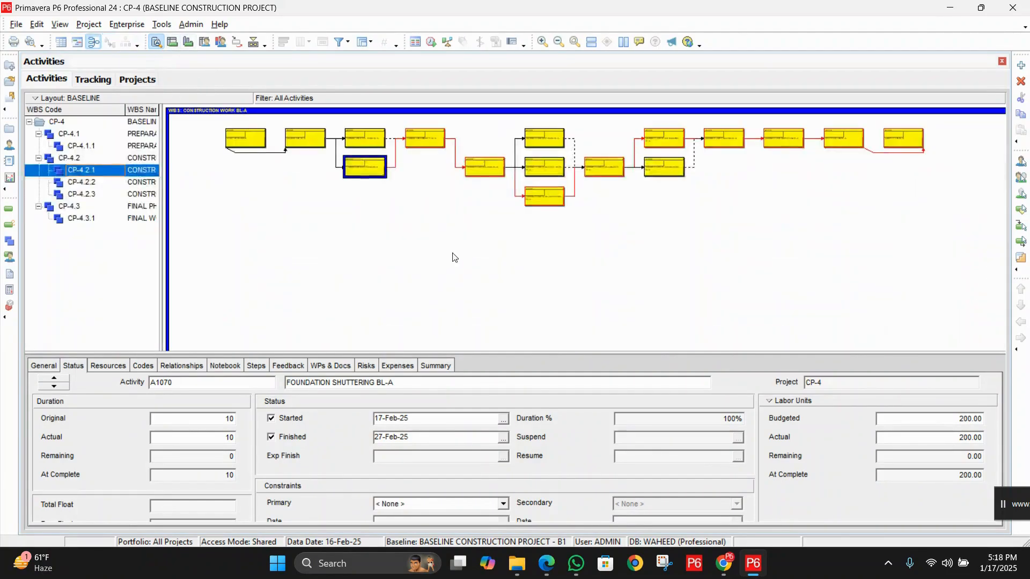
click(49, 121)
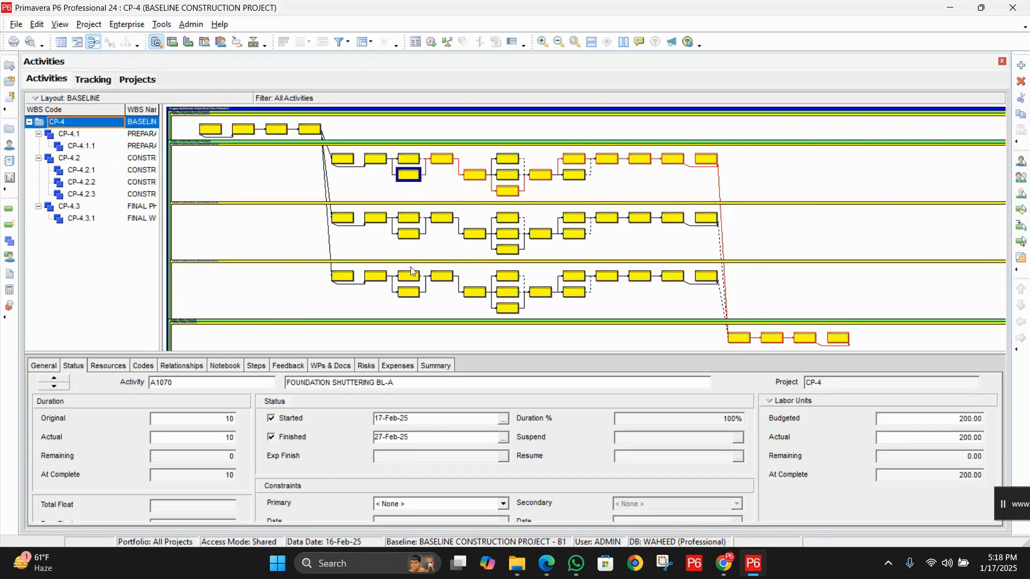
click(77, 42)
Compare the actual start dates of the foundation steel work and shuttering activities across blocks A, B and C
scroll(620, 245, down, 1)
scroll(620, 245, down, 1)
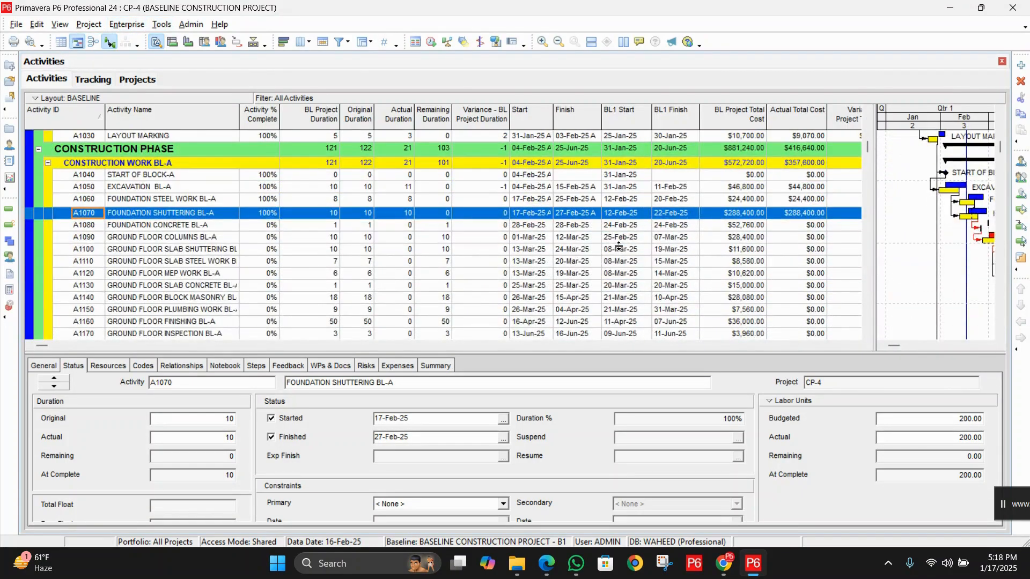
scroll(619, 245, down, 3)
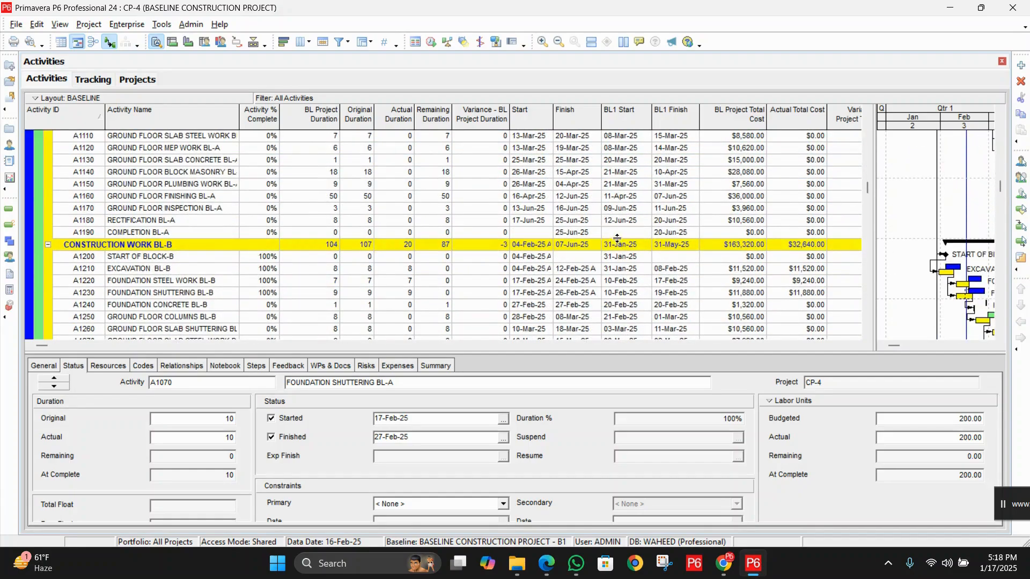
scroll(617, 239, down, 1)
click(523, 261)
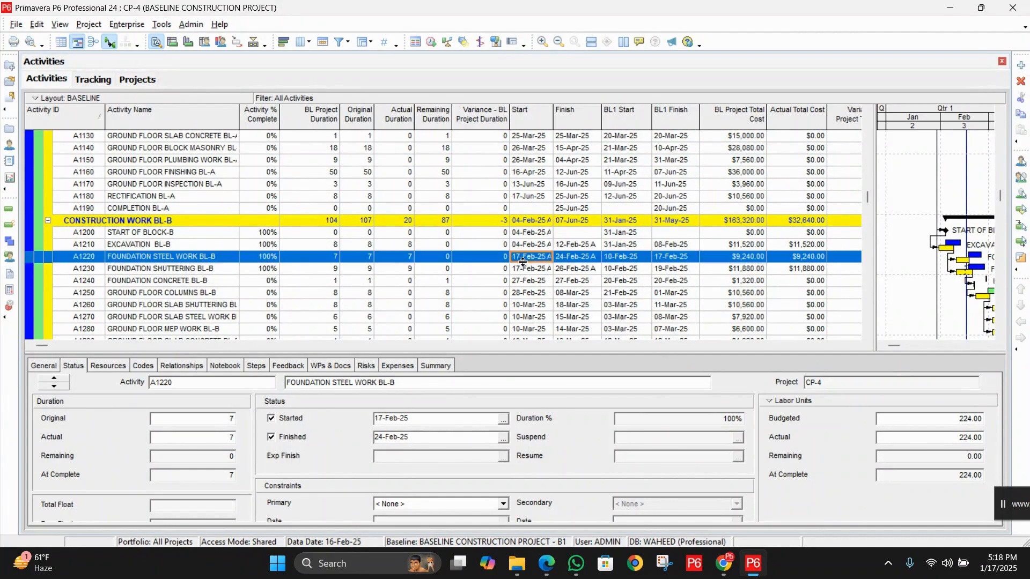
scroll(524, 241, up, 4)
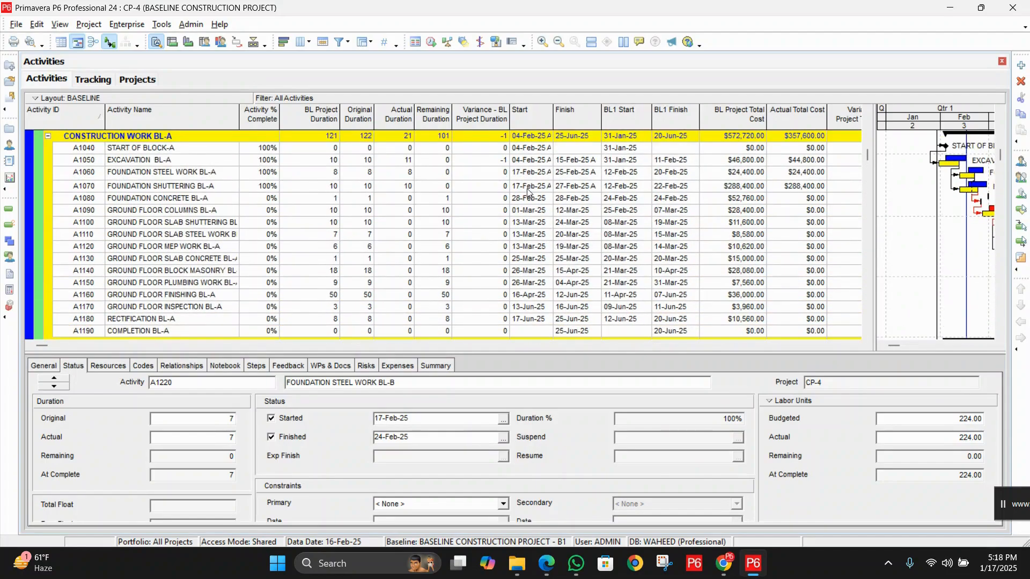
click(523, 173)
click(534, 187)
scroll(542, 189, down, 3)
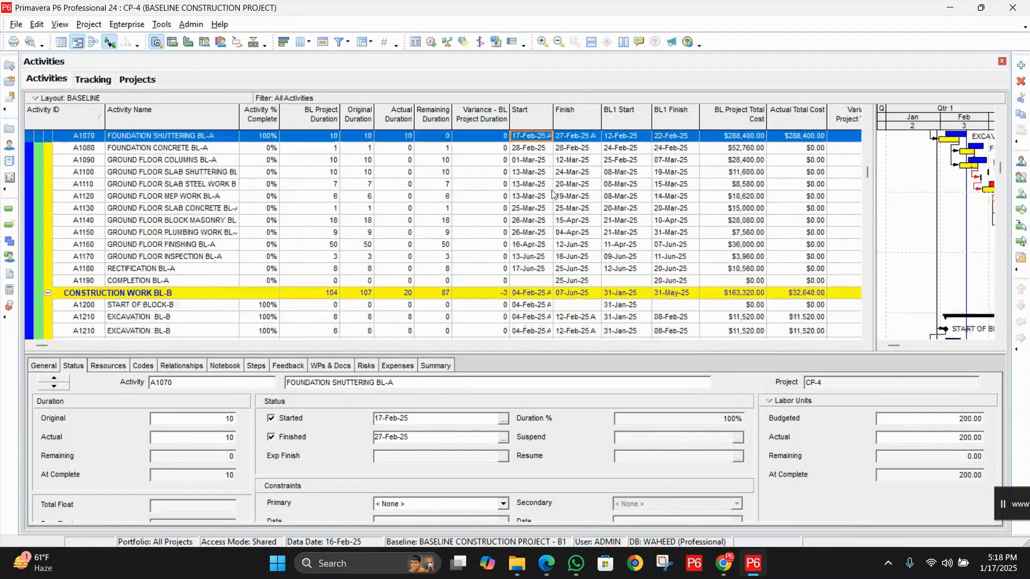
scroll(537, 214, down, 5)
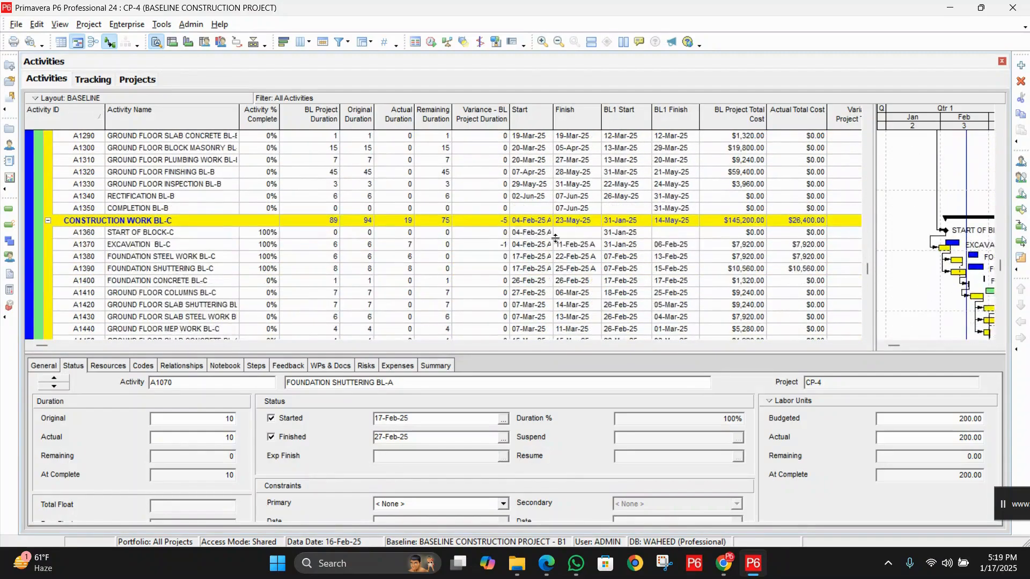
click(523, 256)
click(526, 268)
scroll(653, 215, up, 2)
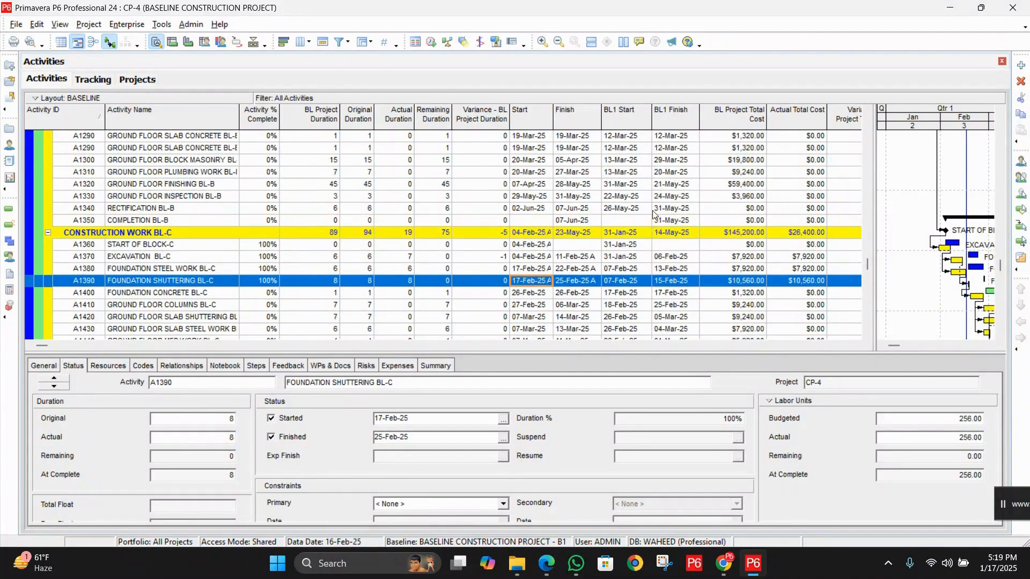
scroll(652, 213, up, 6)
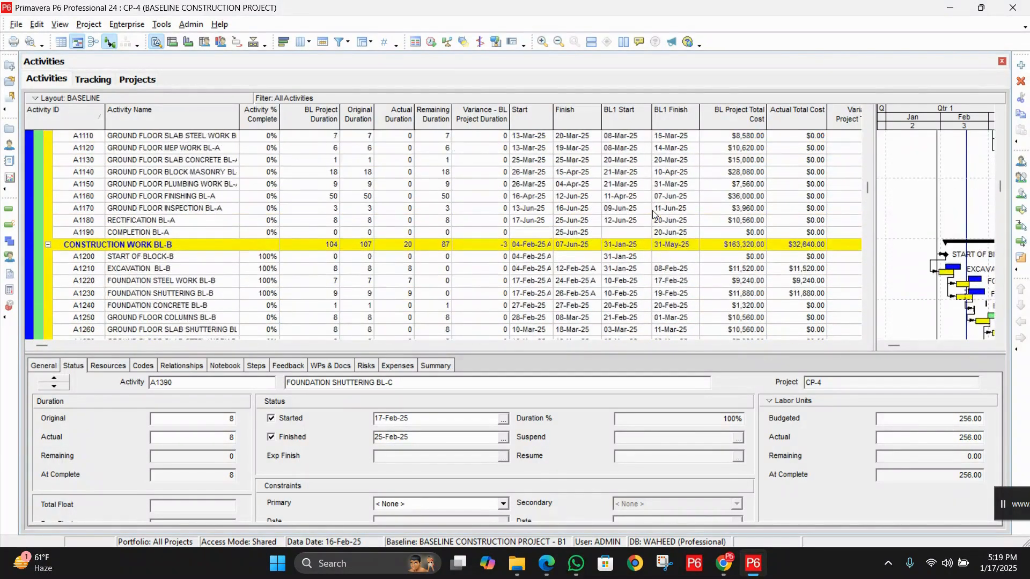
scroll(653, 215, up, 3)
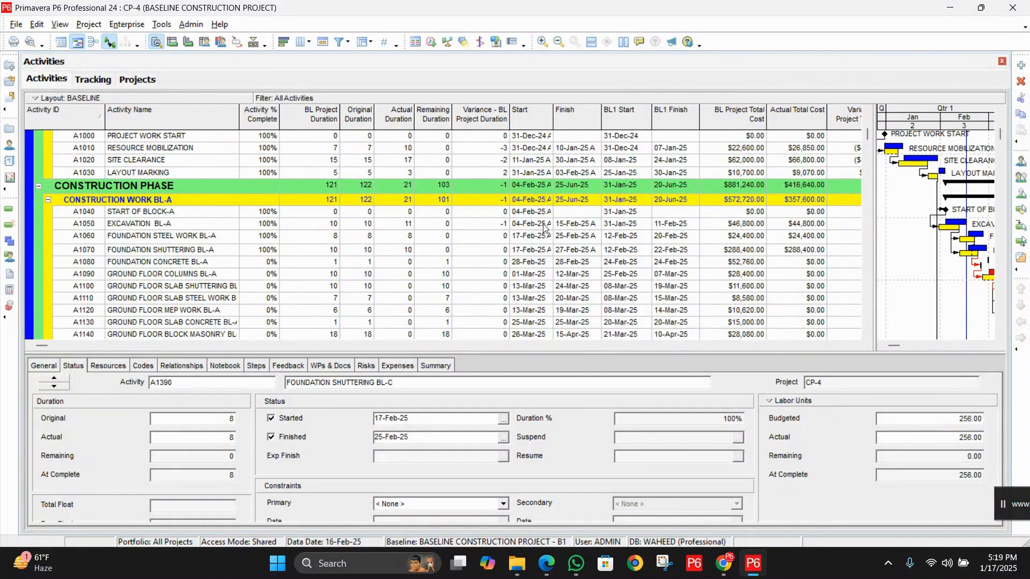
Compare the start and finish dates of the excavation, foundation steel work and foundation shuttering activities in block A
click(543, 227)
key(Down)
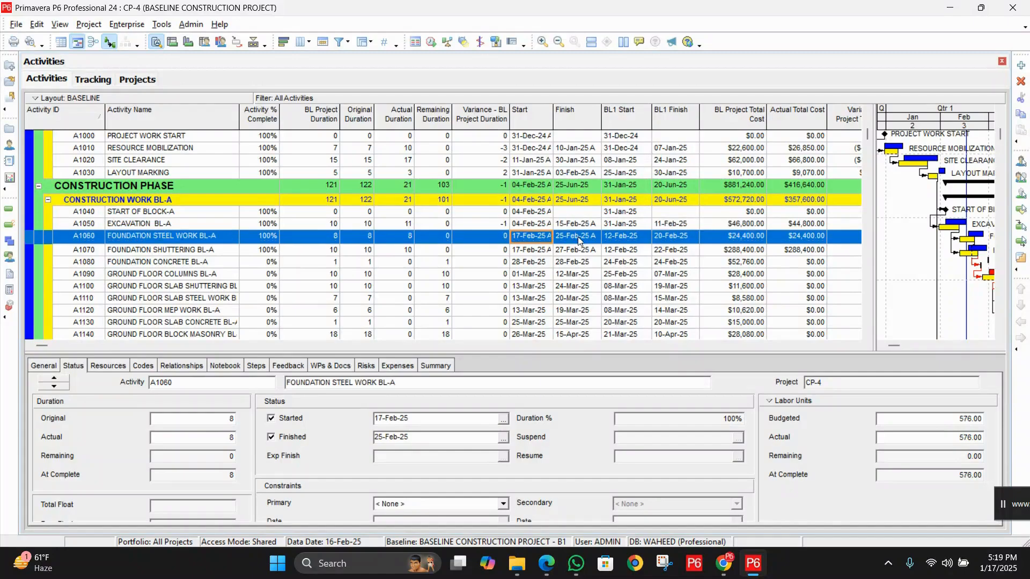
click(578, 236)
click(584, 224)
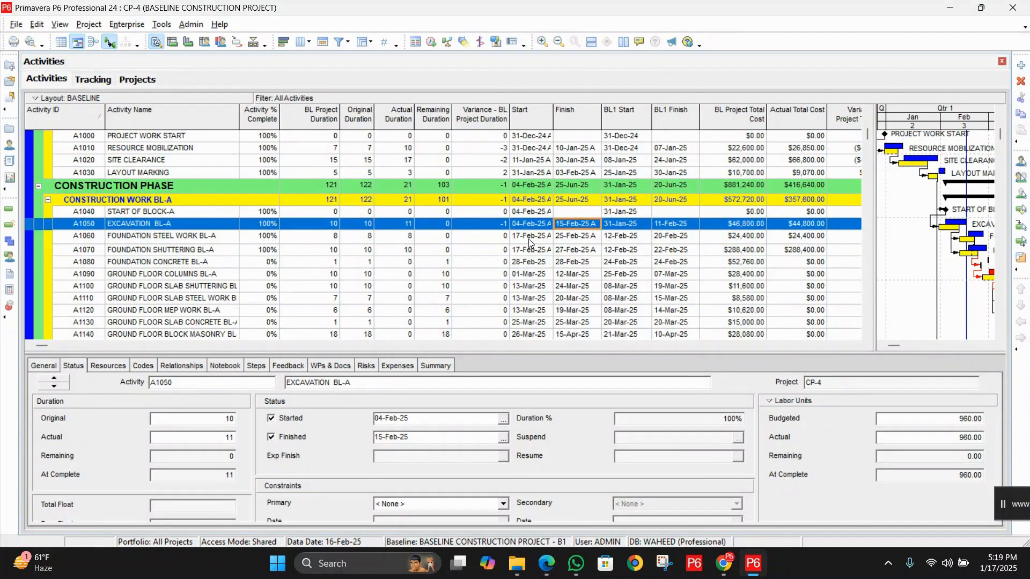
click(529, 240)
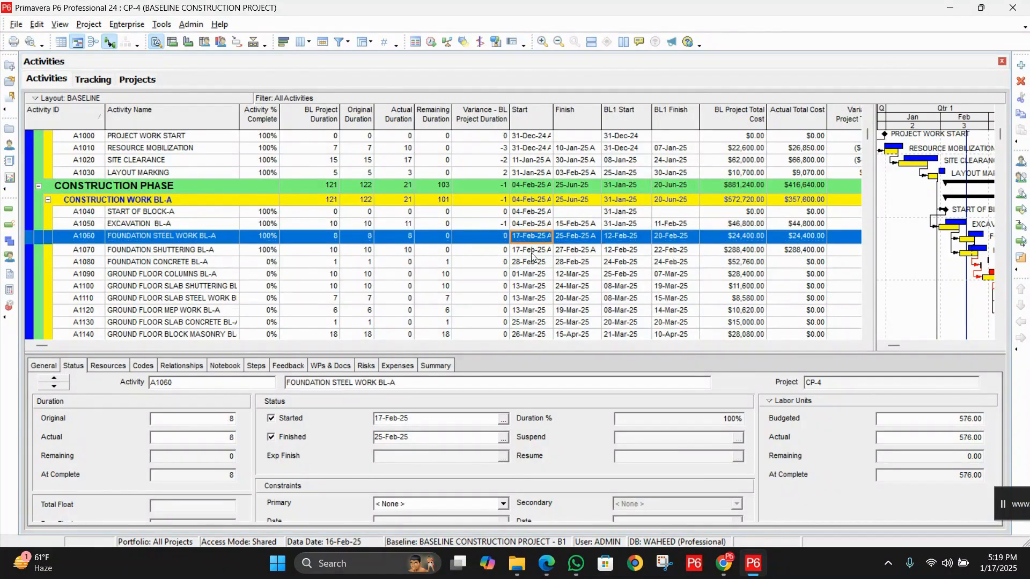
click(531, 253)
click(574, 251)
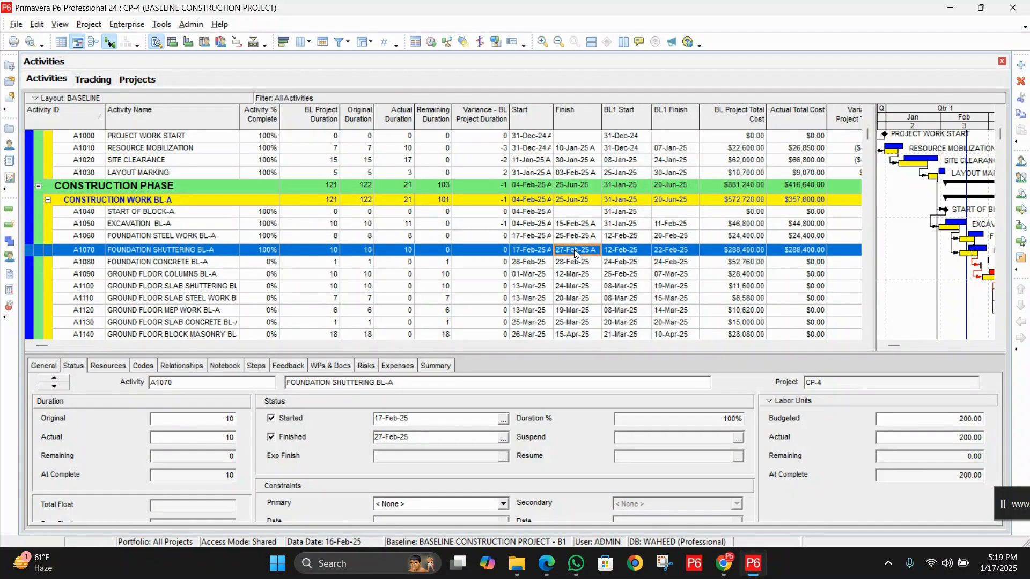
click(571, 235)
click(562, 254)
Compare the baseline project durations of the Foundation Steel Work BL-A and Foundation Shuttering BL-A activities
click(334, 252)
click(331, 237)
click(333, 253)
click(333, 241)
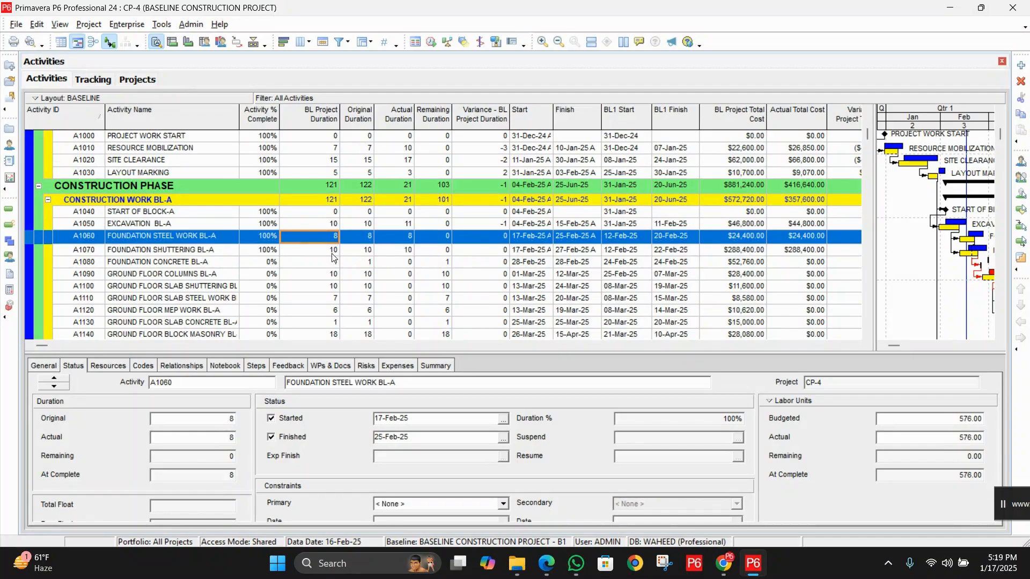
click(333, 256)
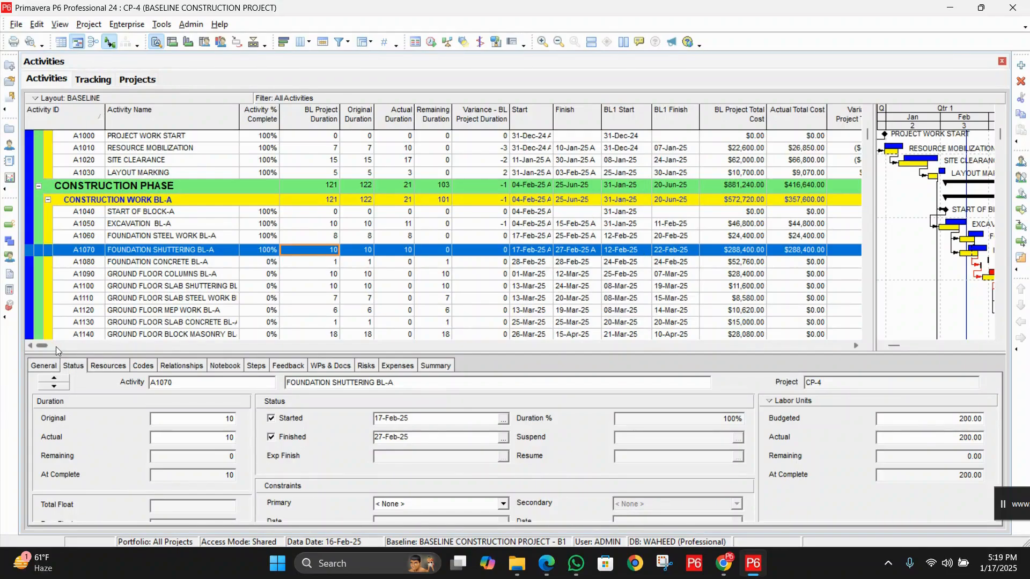
click(217, 252)
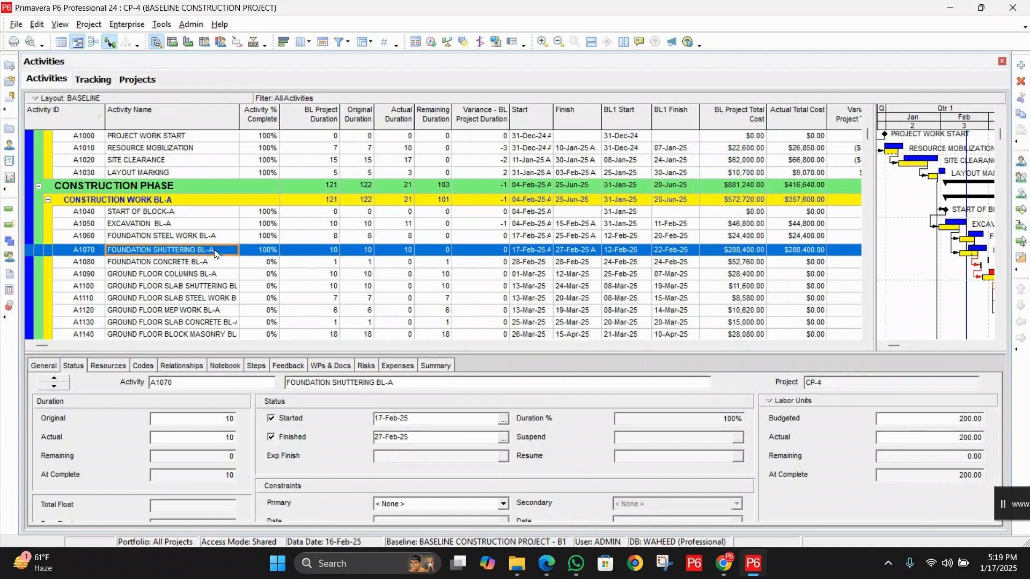
click(330, 251)
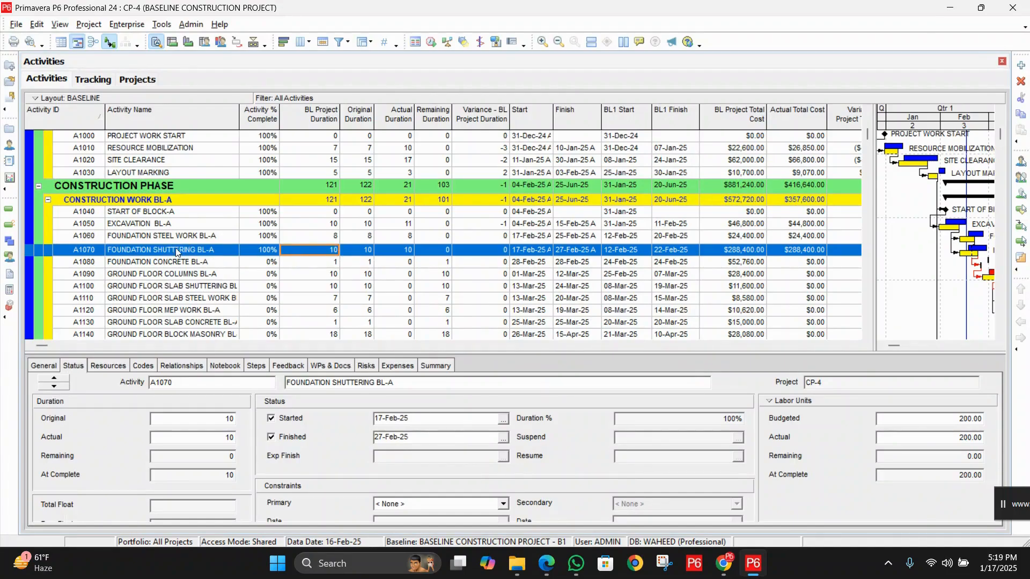
click(332, 240)
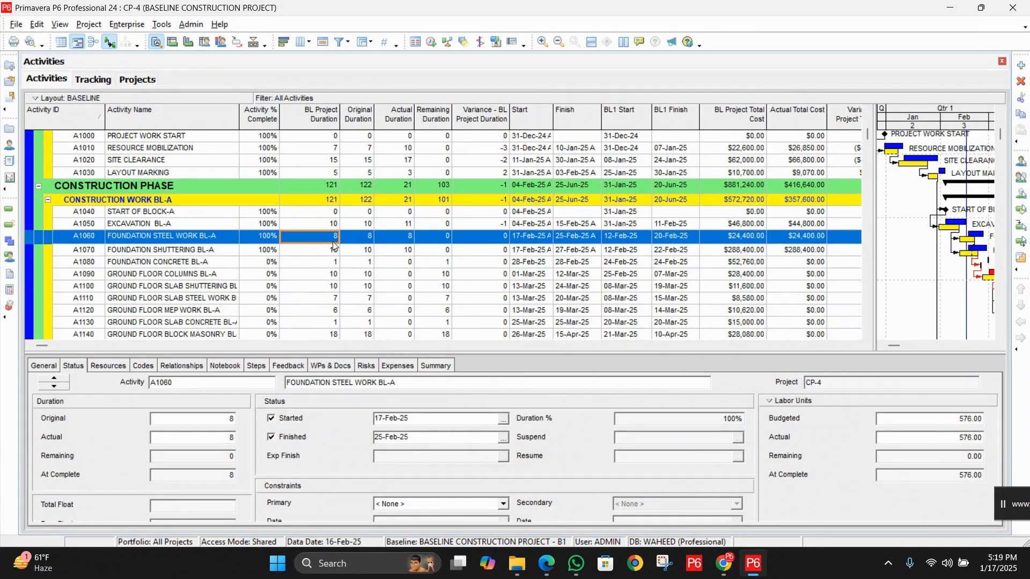
click(331, 253)
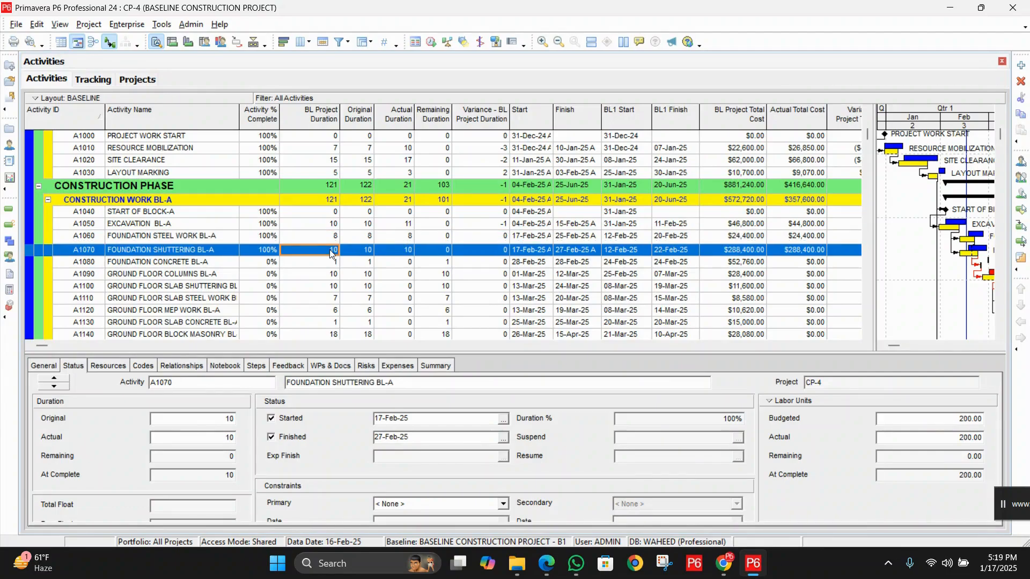
Compare the finish dates of the Foundation Steel Work BL-A and Foundation Shuttering BL-A activities
click(582, 251)
click(575, 239)
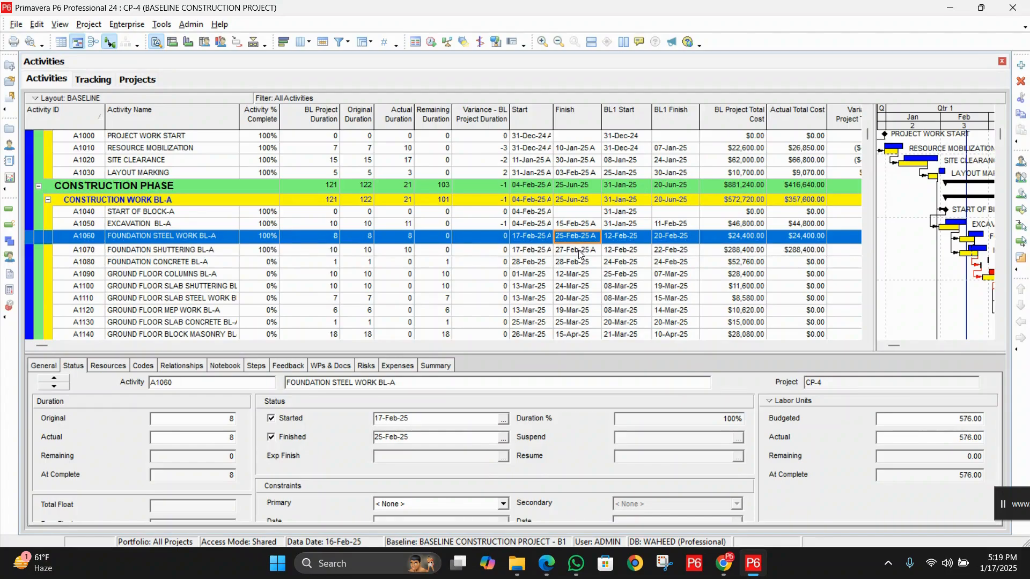
click(579, 250)
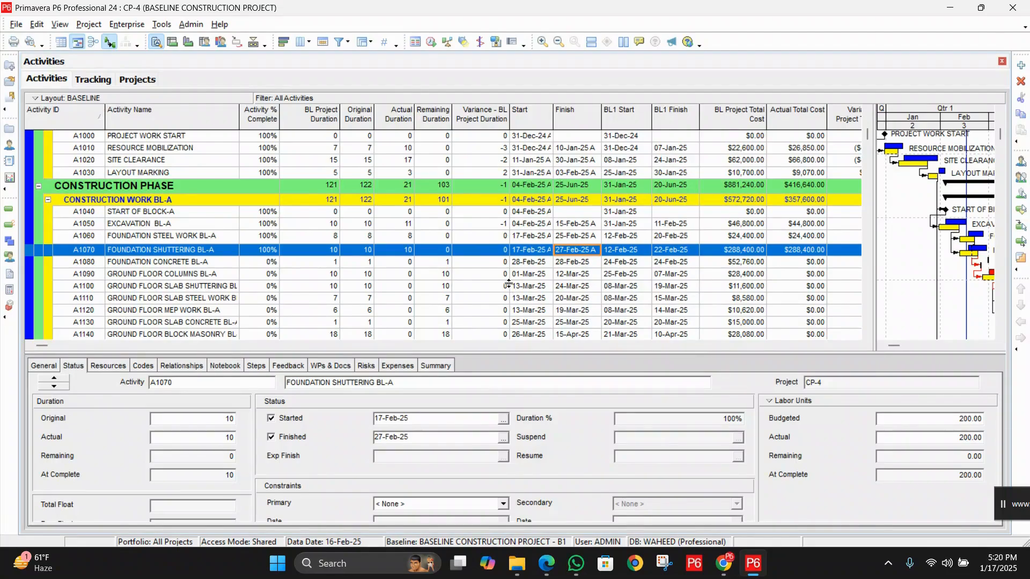
Reschedule all open projects with the data date set to 28-Feb-25
click(431, 42)
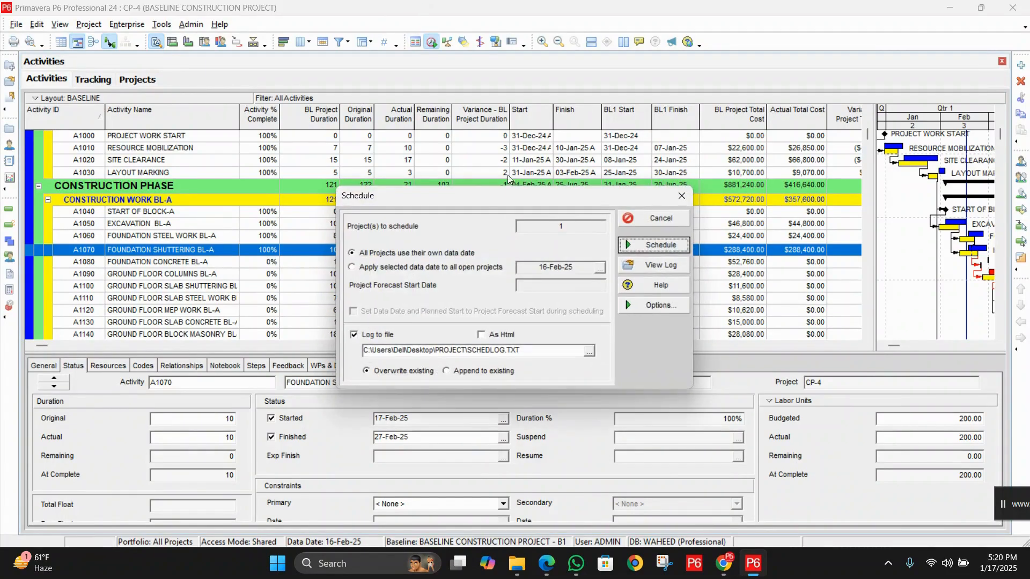
drag(493, 195, 596, 318)
click(454, 389)
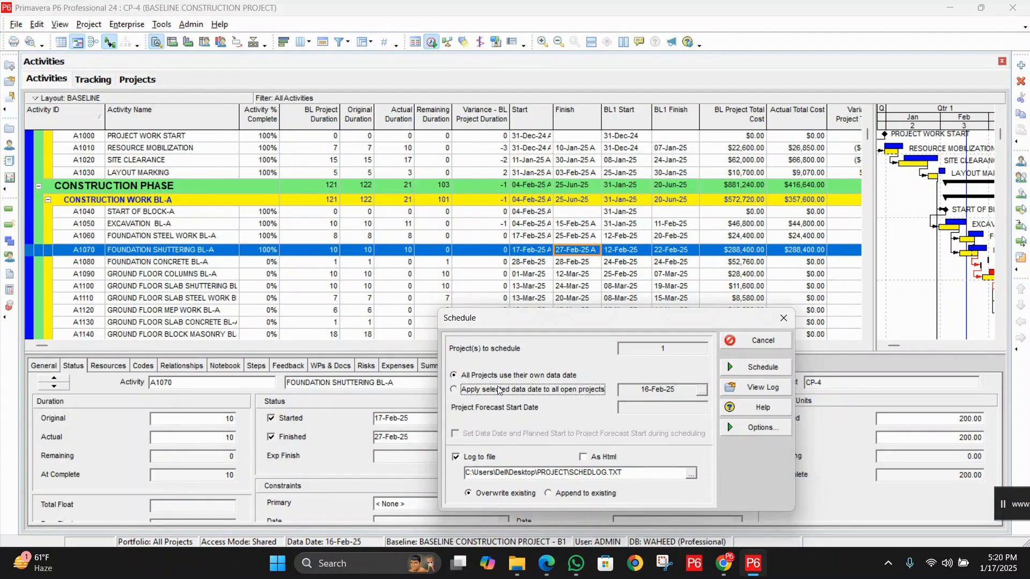
click(702, 392)
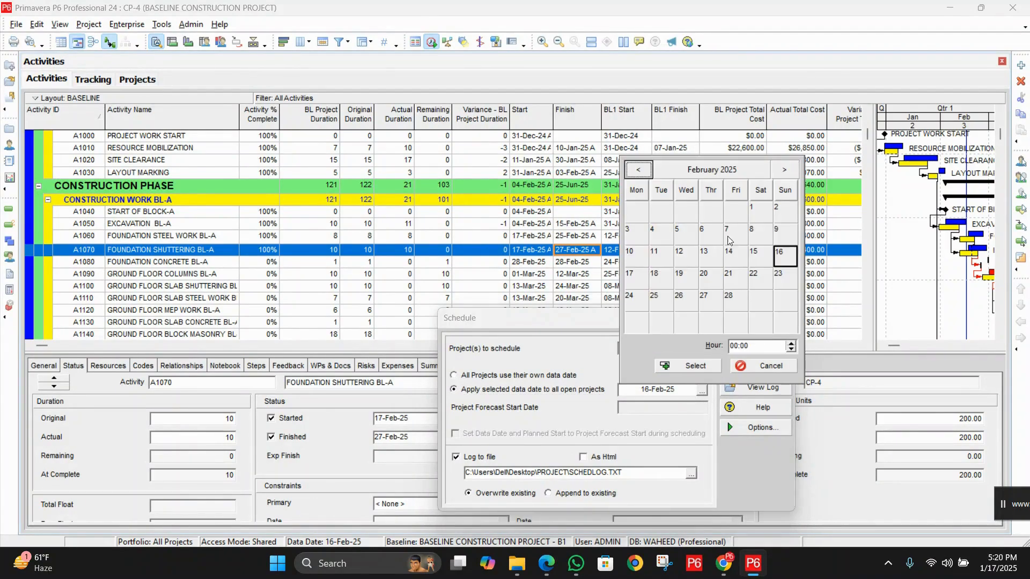
click(733, 298)
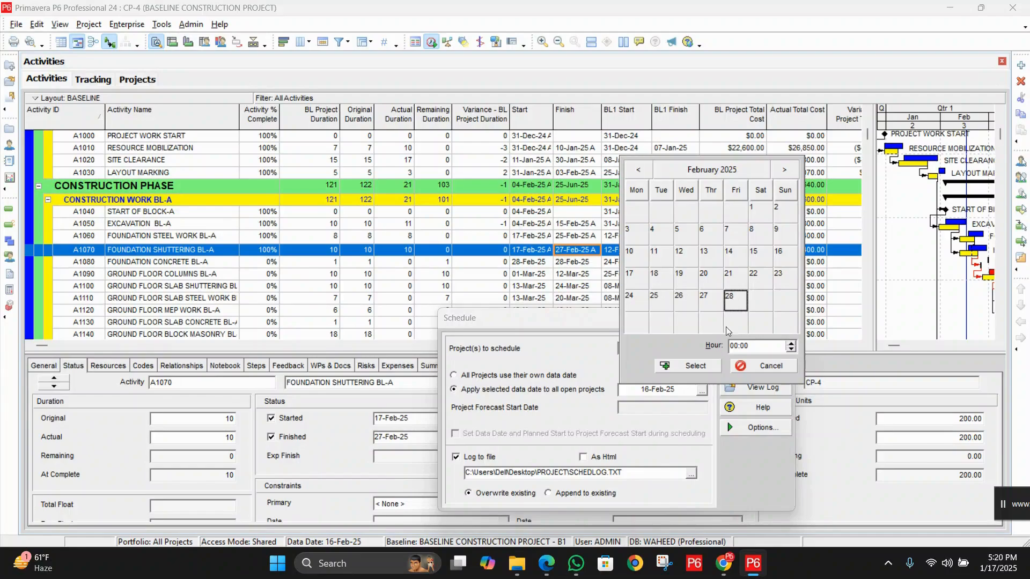
click(704, 366)
click(767, 365)
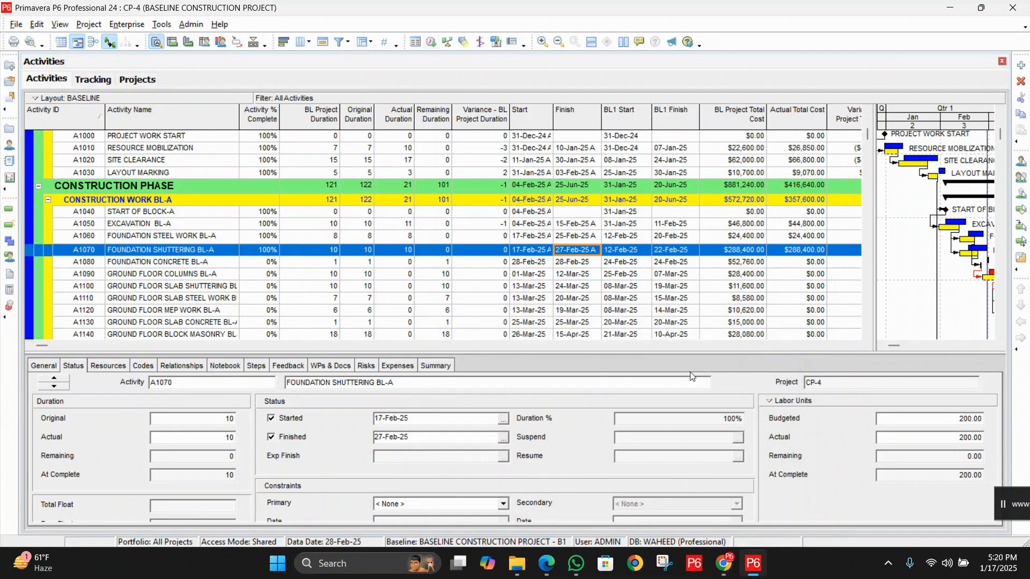
Check the activity bars of blocks A, B and C against the data date line in the Gantt chart
click(987, 346)
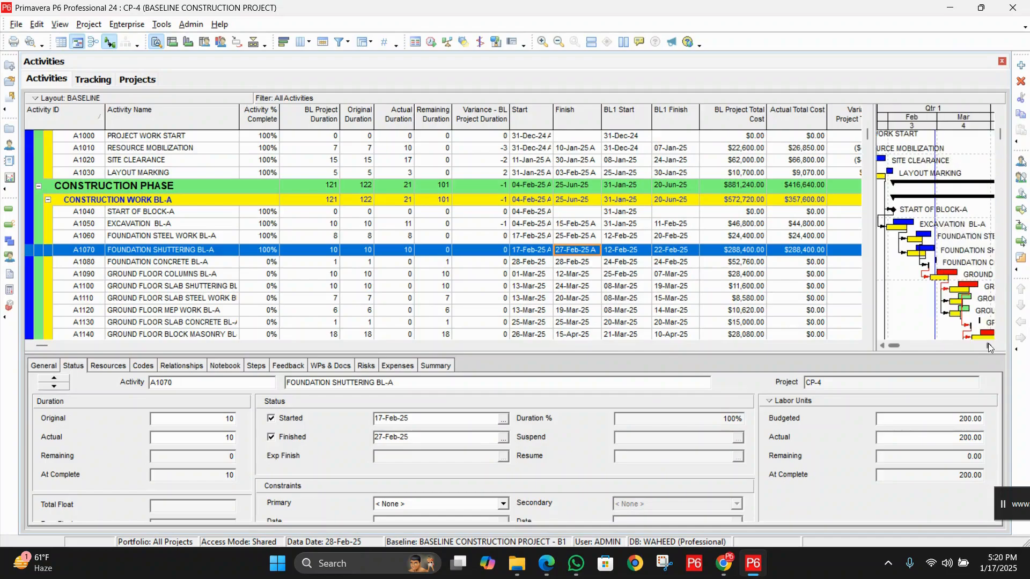
click(882, 346)
scroll(929, 263, down, 2)
scroll(929, 263, down, 9)
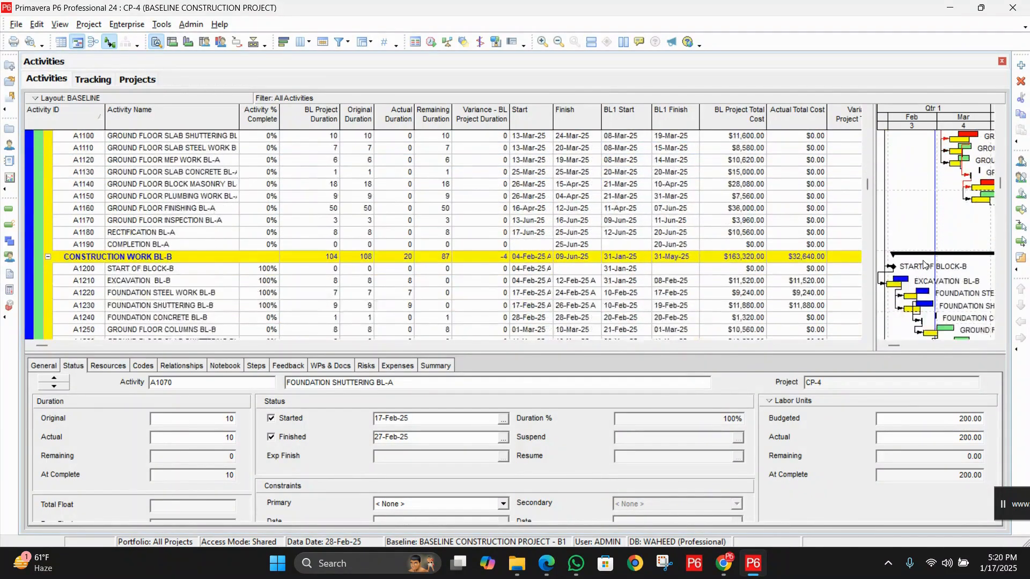
scroll(926, 266, down, 5)
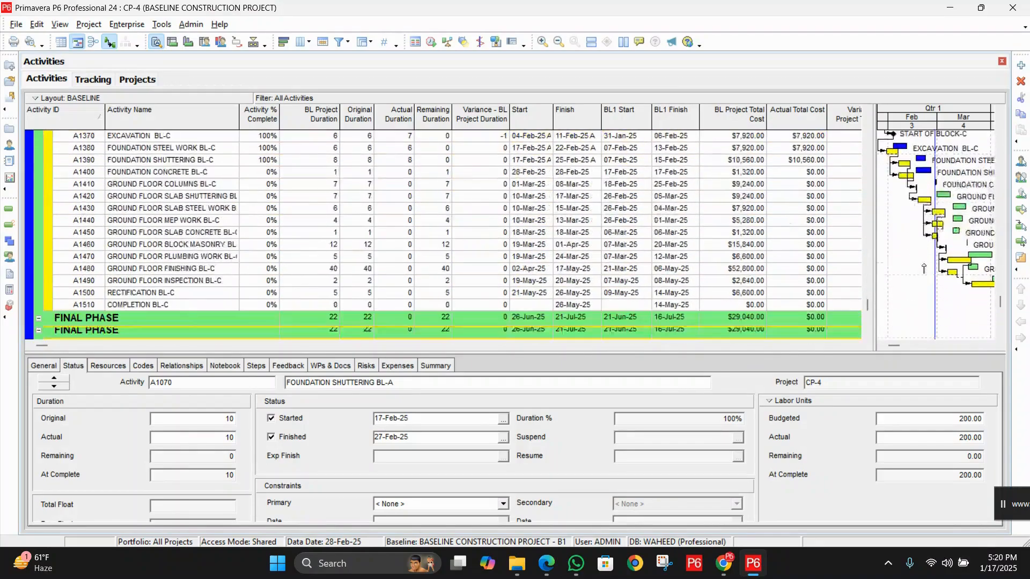
scroll(929, 265, up, 8)
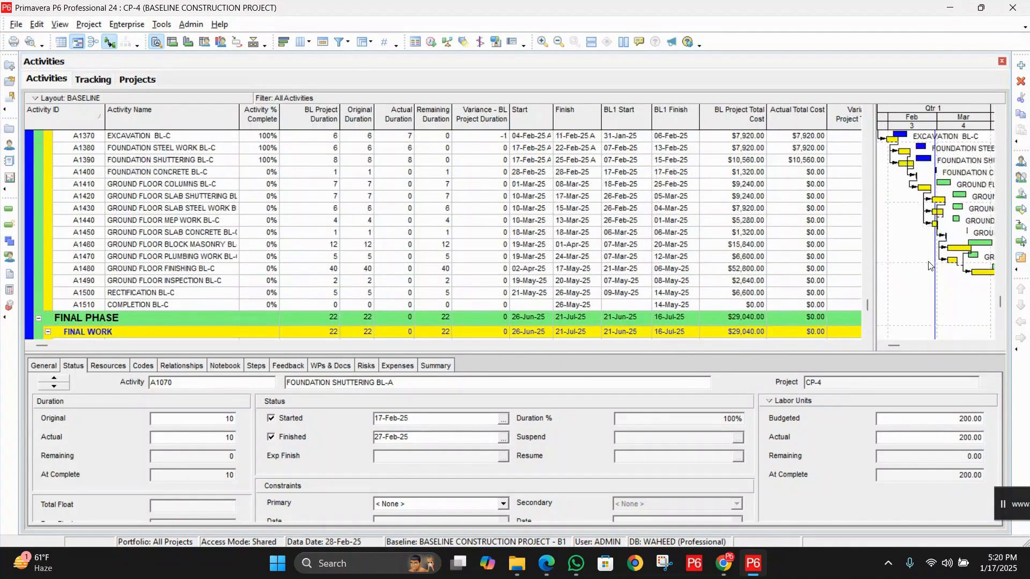
scroll(929, 264, up, 10)
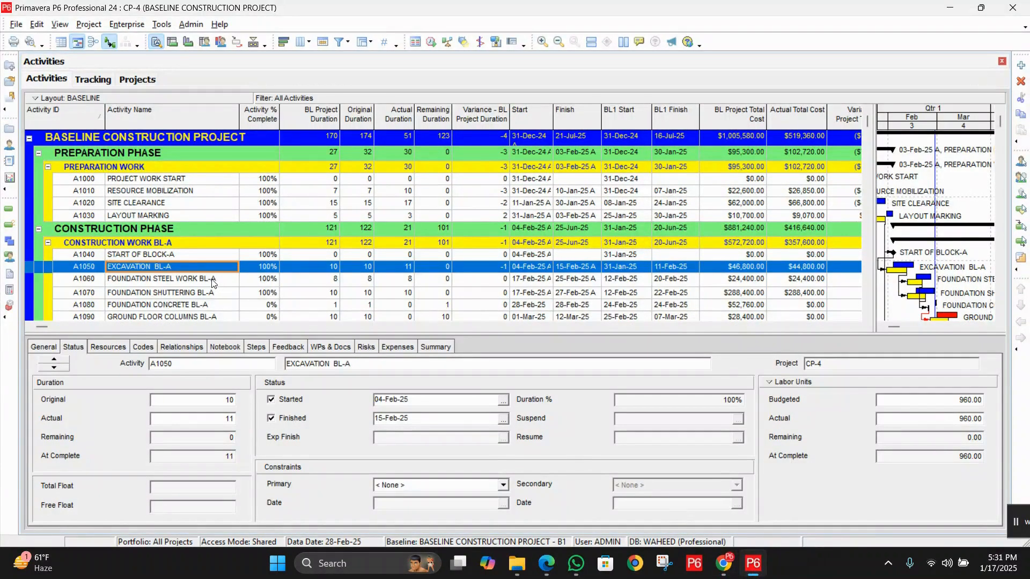
Examine the actual units of each resource assigned to the Excavation BL-A activity
click(211, 278)
click(214, 267)
click(117, 347)
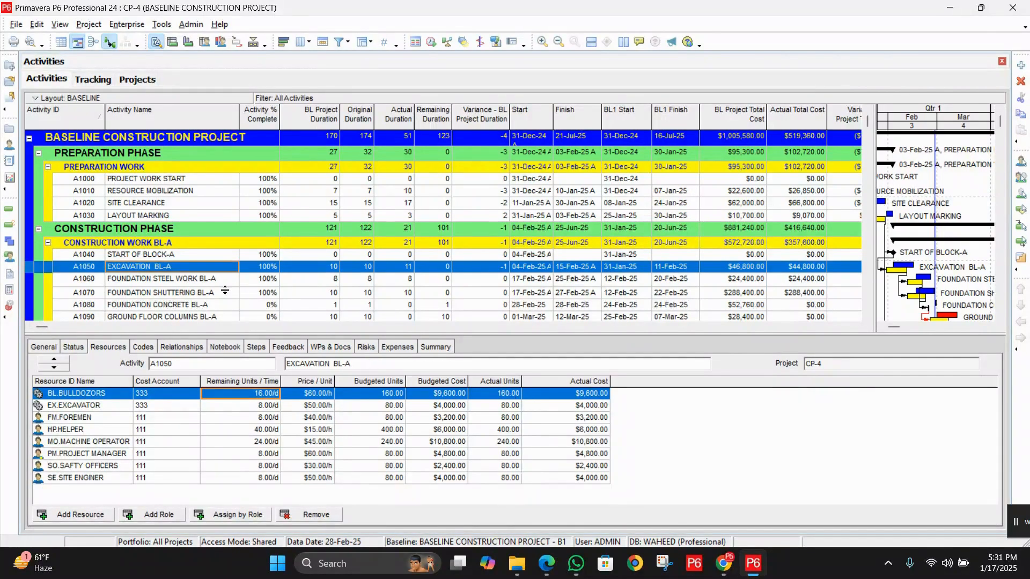
click(496, 407)
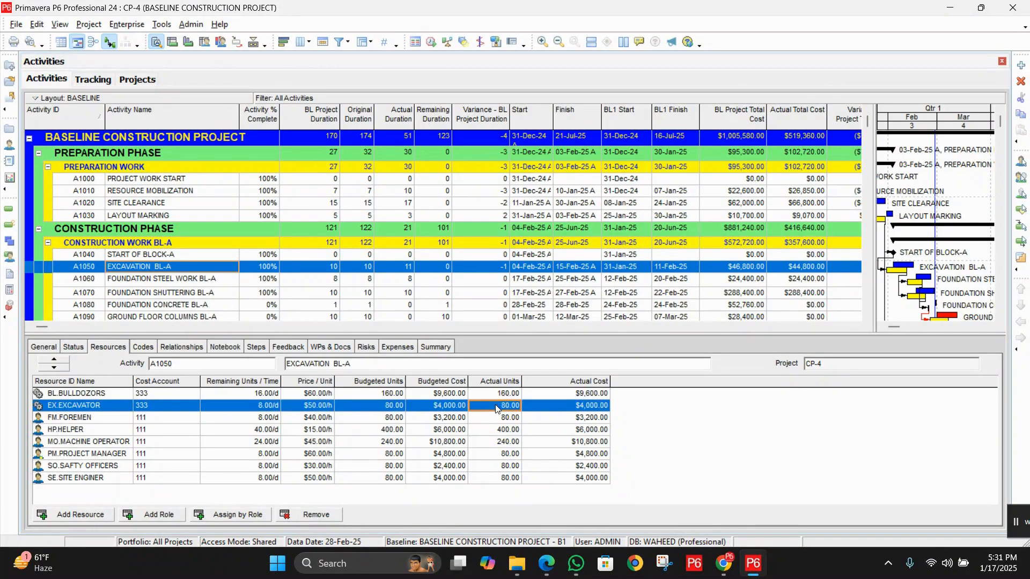
click(496, 418)
click(496, 430)
click(496, 441)
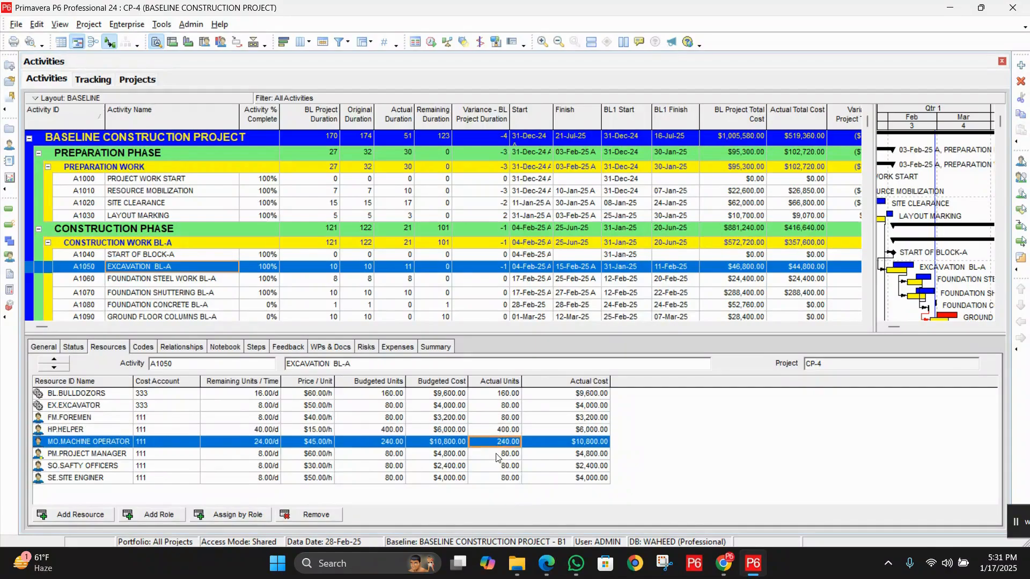
click(497, 453)
click(498, 466)
click(498, 479)
click(488, 398)
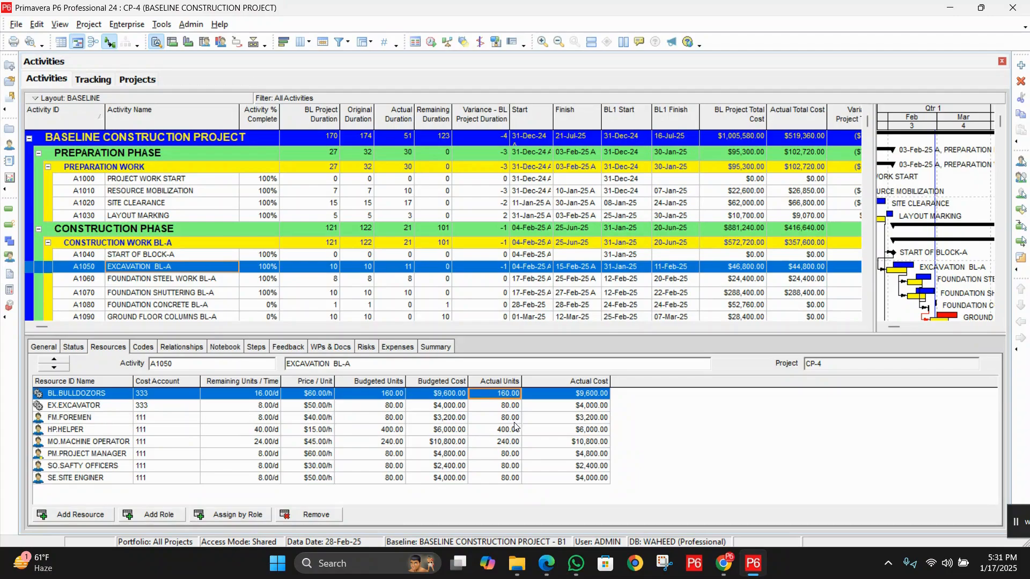
Set the Excavation BL-A actual units to 170 for the bulldozers, 90 for the excavator and 90 for the foremen
click(504, 406)
click(508, 394)
text(170)
click(498, 409)
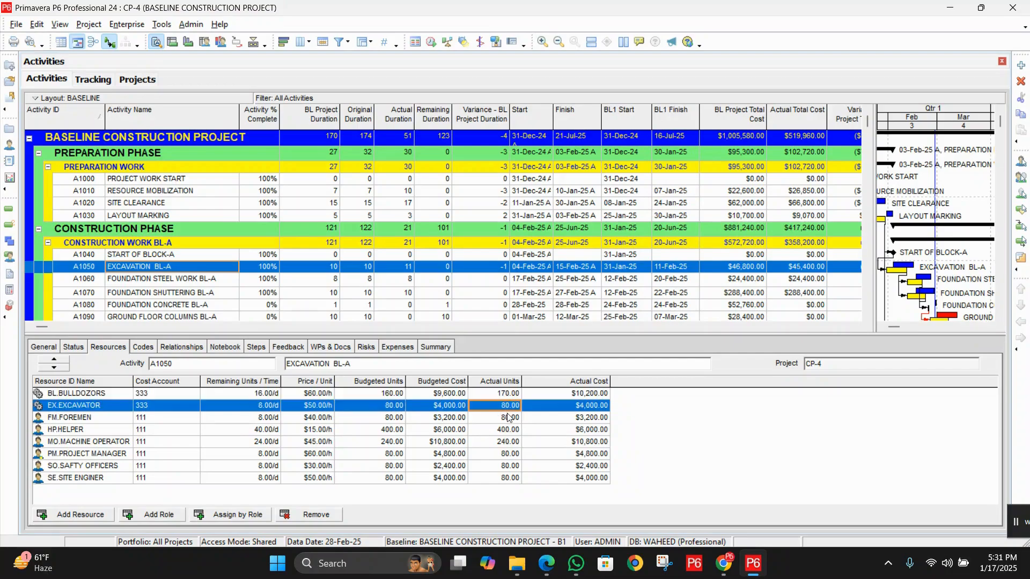
text(90)
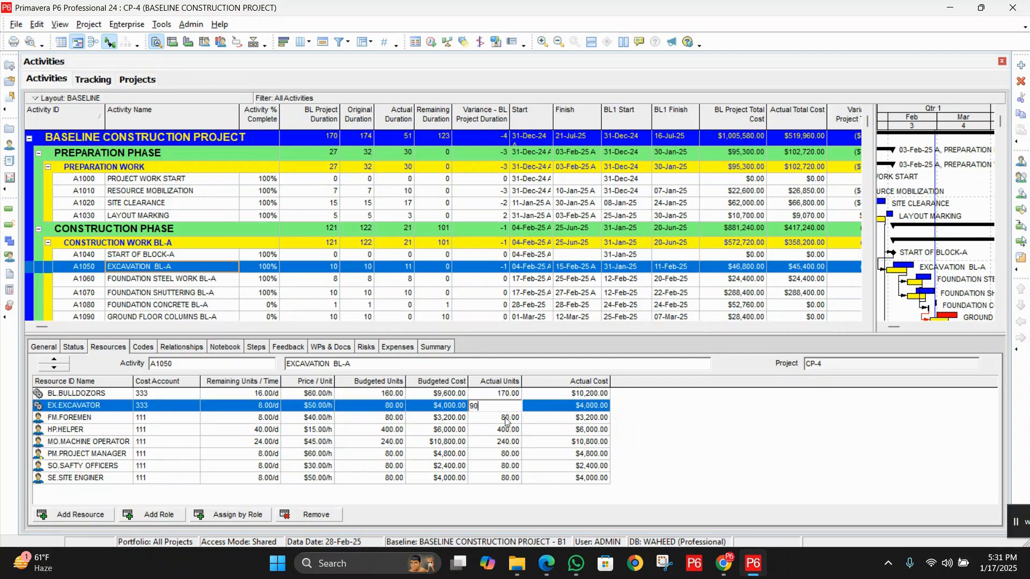
click(504, 417)
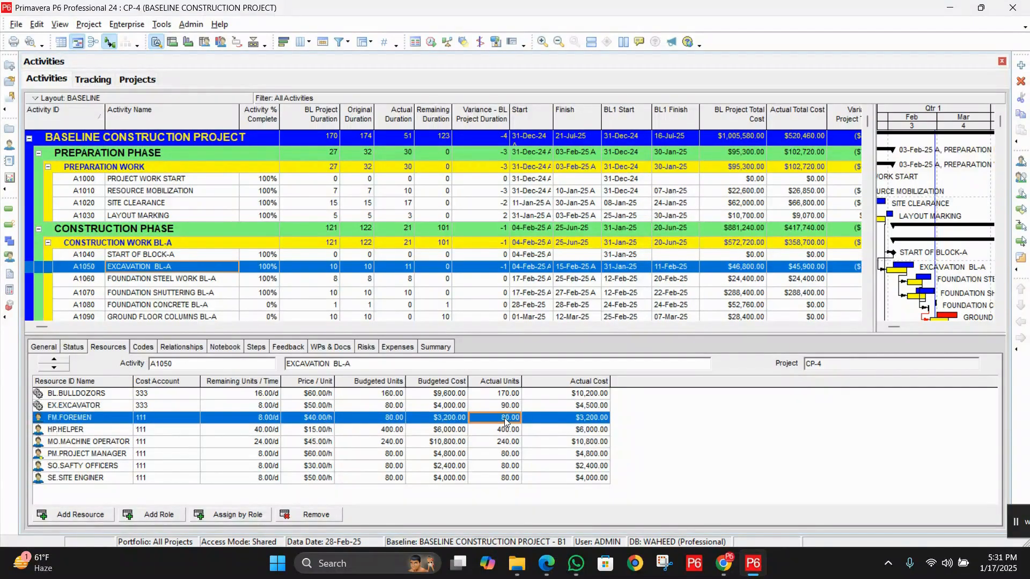
text(90)
Set the Excavation BL-A actual units to 420 for the helper and 250 for the machine operator
click(510, 430)
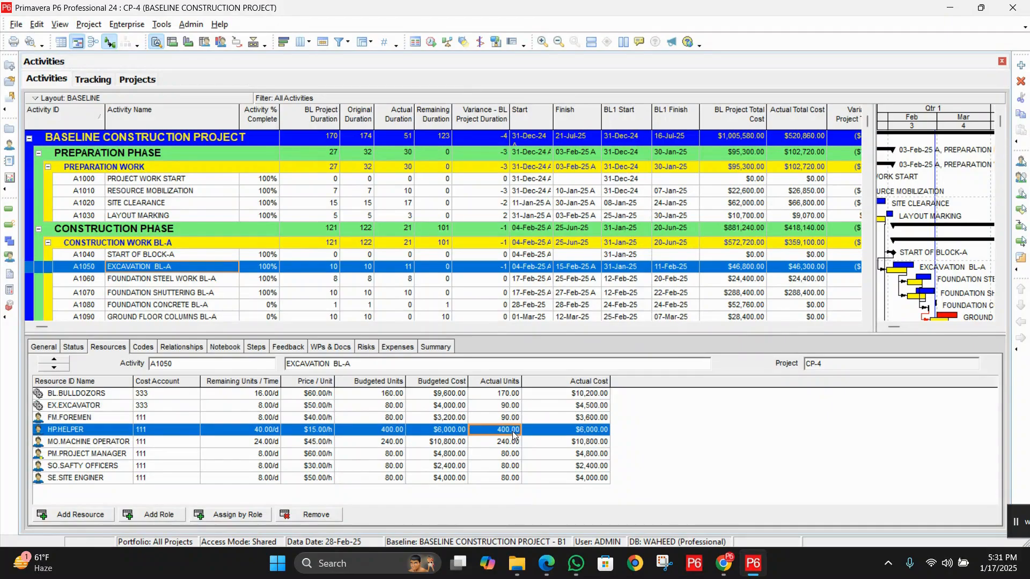
text(42)
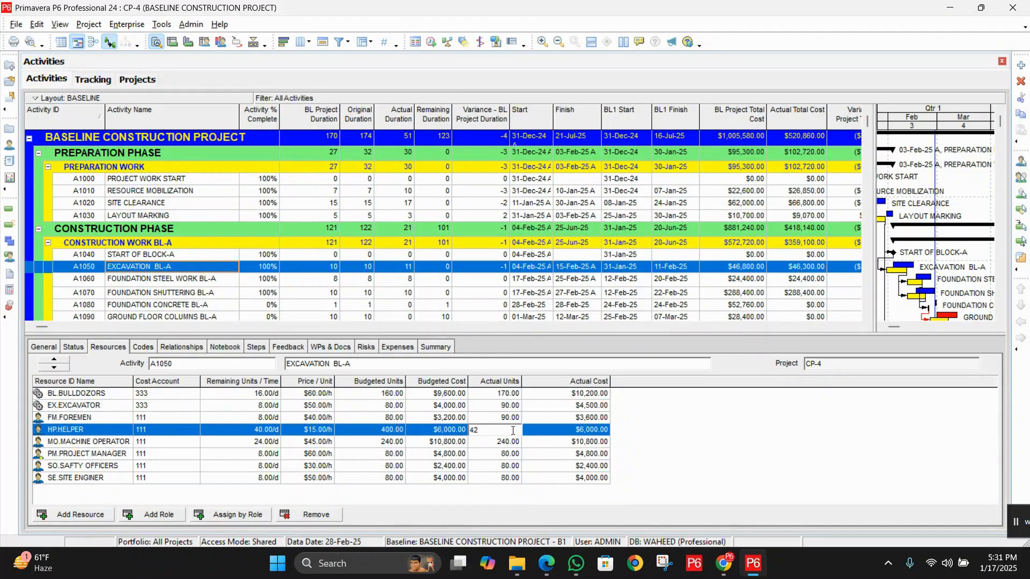
text(0)
click(510, 442)
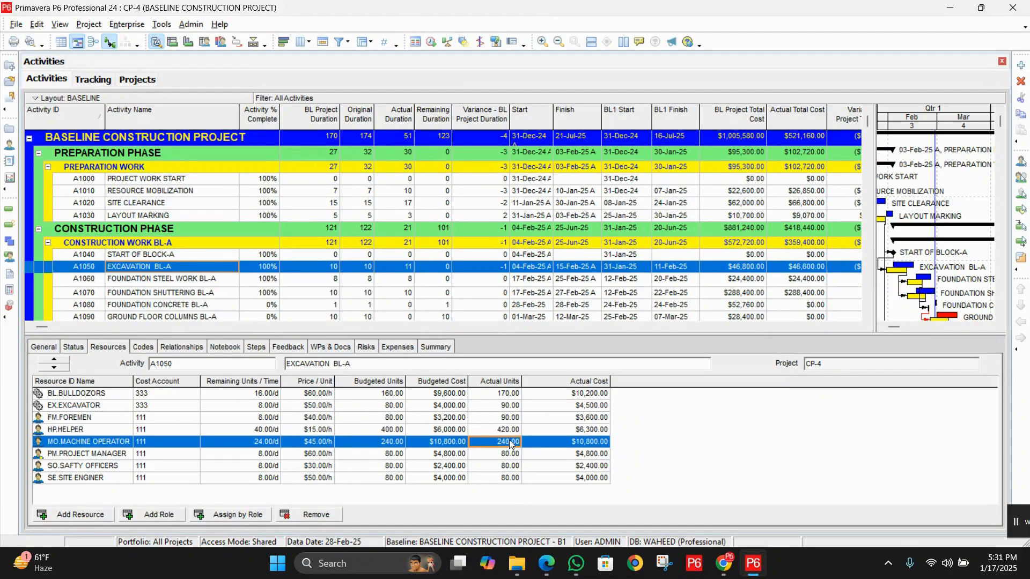
text(250)
Set the Excavation BL-A actual units to 82 for the project manager, 83 for the safety officers and 84 for the site engineer
click(510, 455)
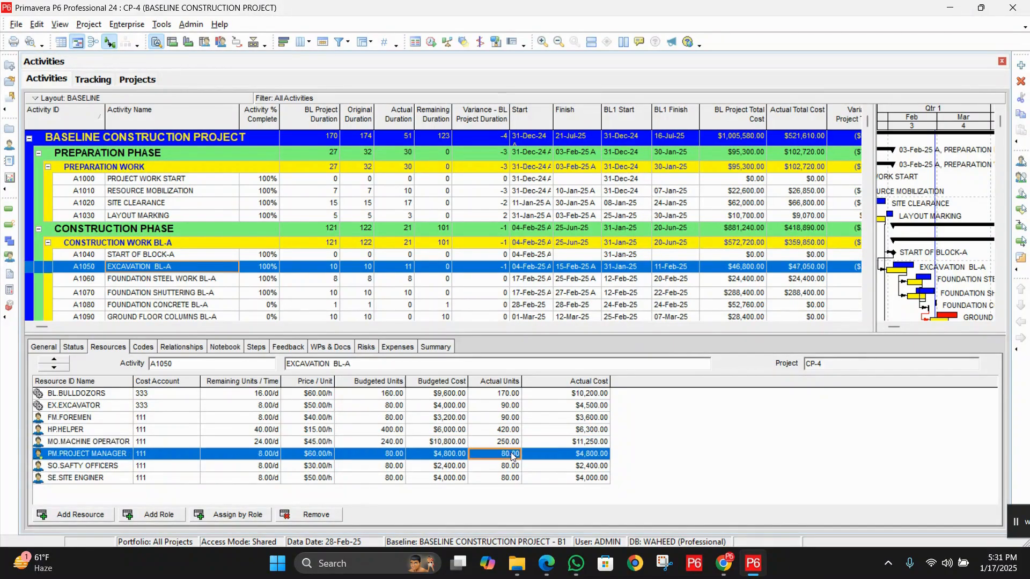
text(82)
click(512, 467)
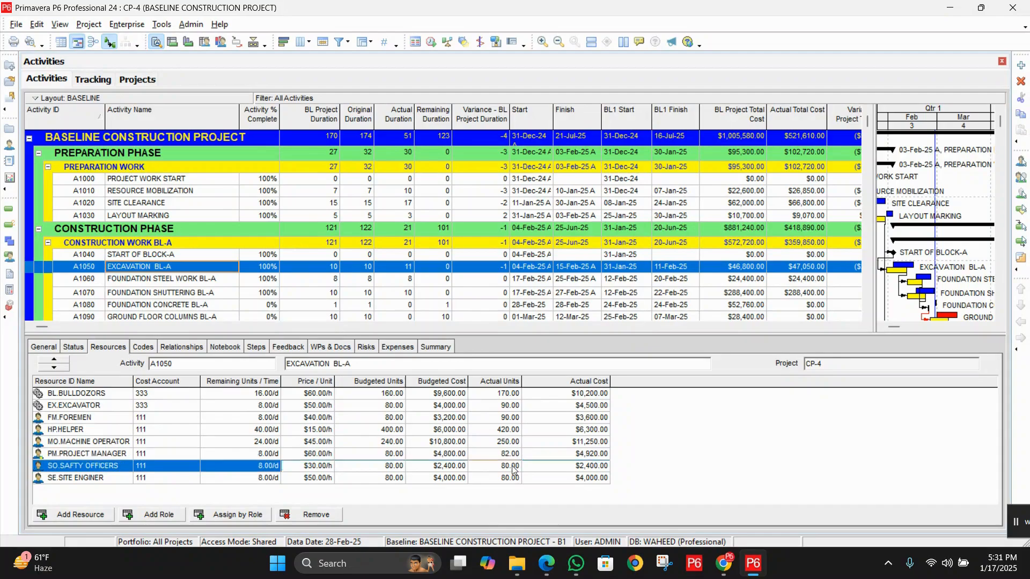
text(83)
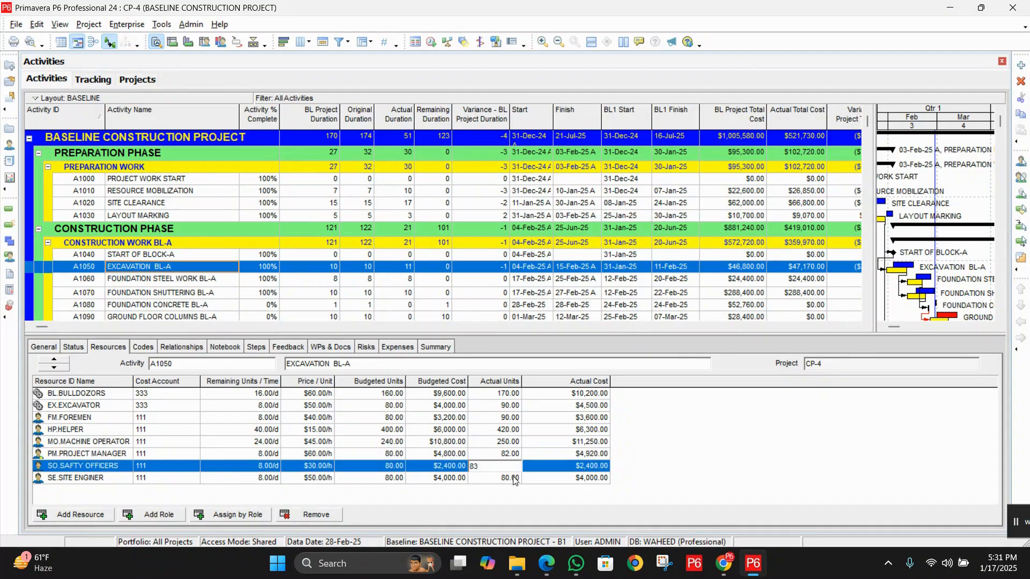
click(512, 477)
text(84)
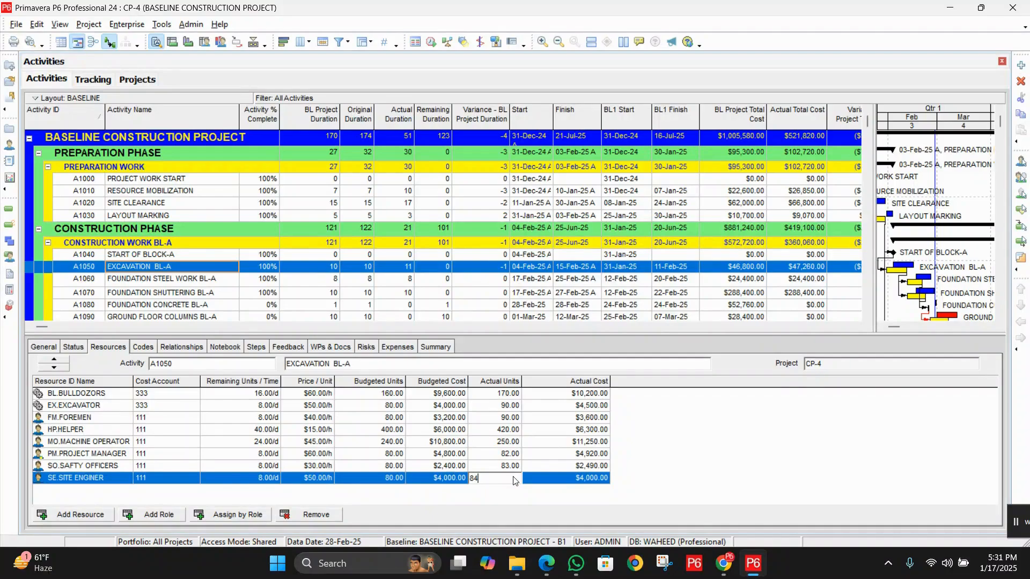
click(630, 439)
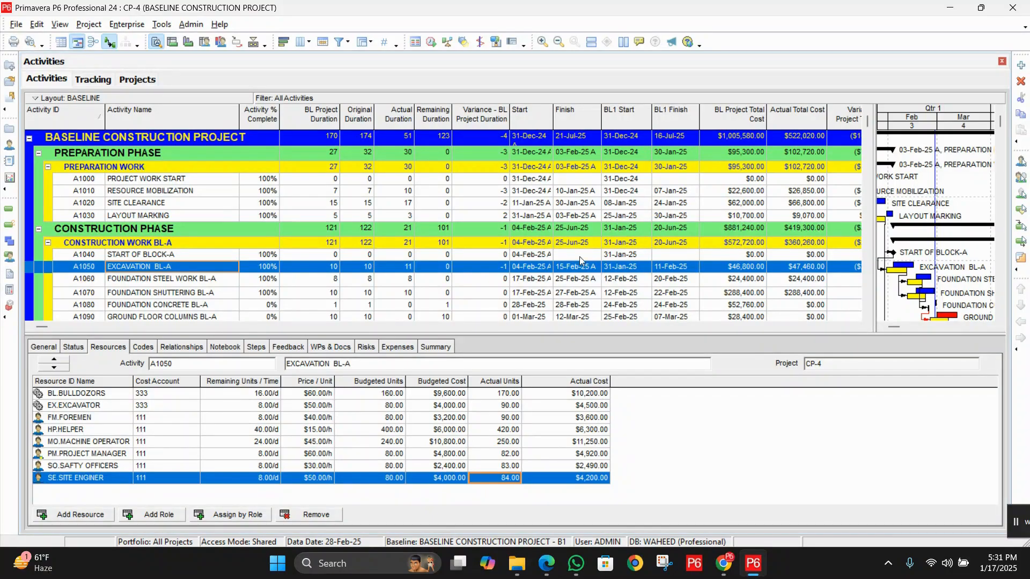
Review the updated actual units of every resource on the Excavation BL-A activity
click(510, 406)
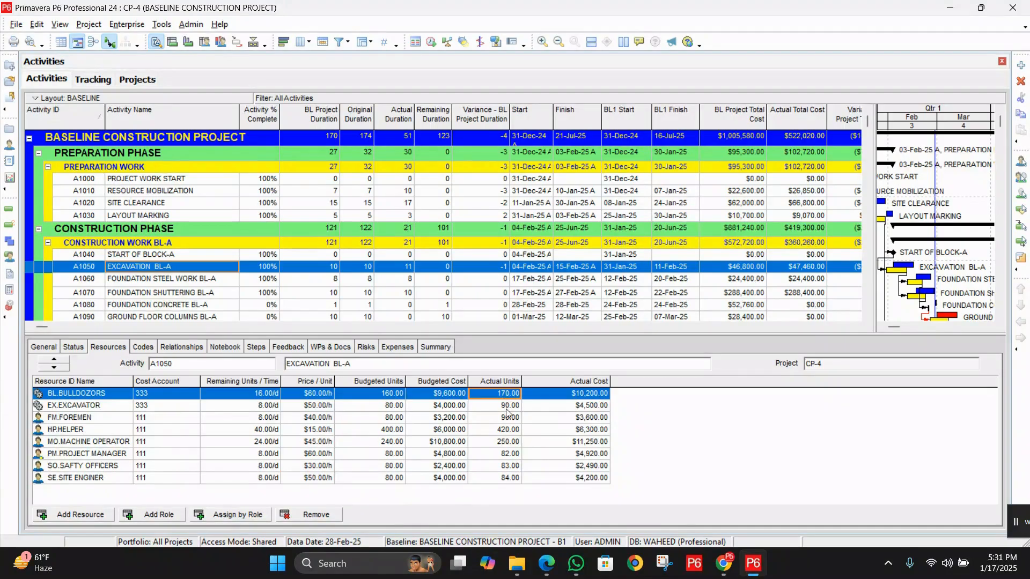
click(509, 420)
click(509, 431)
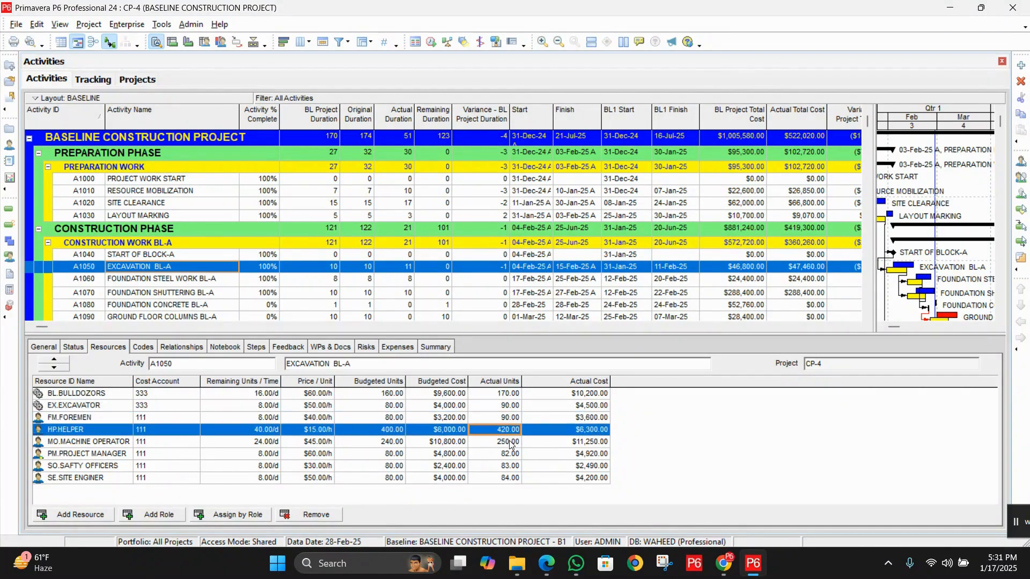
click(510, 443)
click(510, 455)
click(509, 466)
click(510, 477)
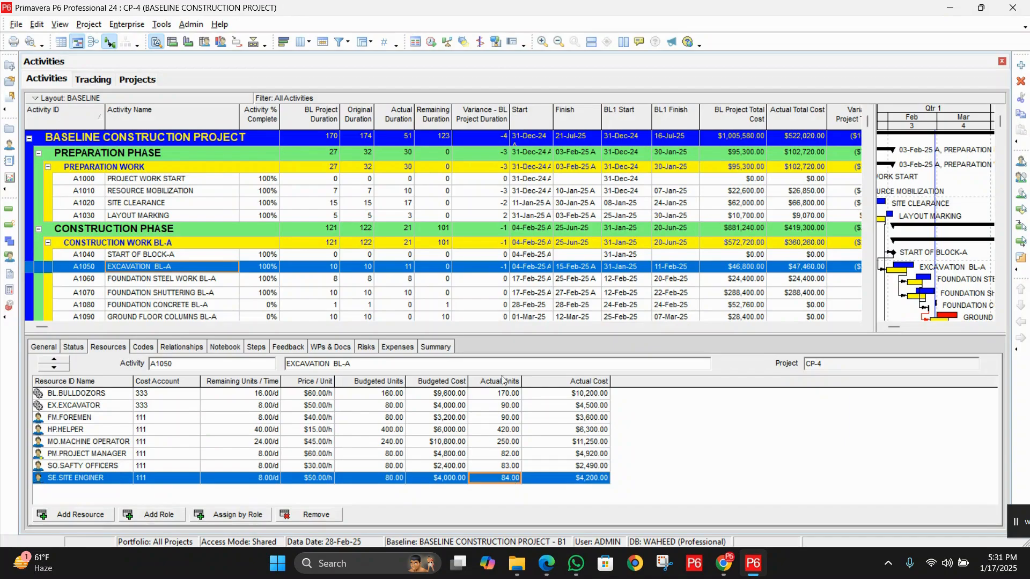
Review the actual units of each resource assigned to the Excavation BL-B activity
click(868, 317)
click(868, 318)
click(868, 317)
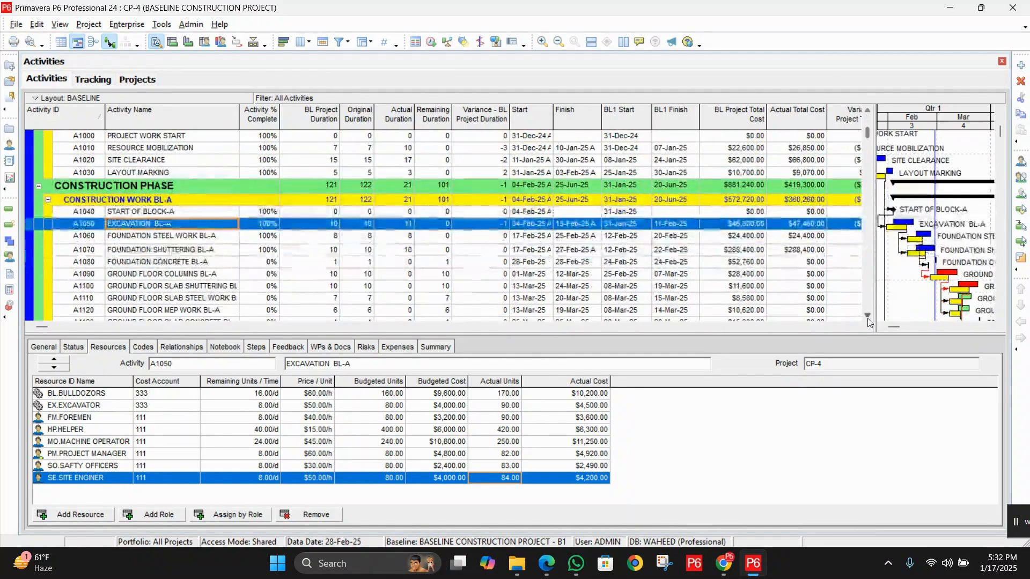
scroll(364, 247, down, 5)
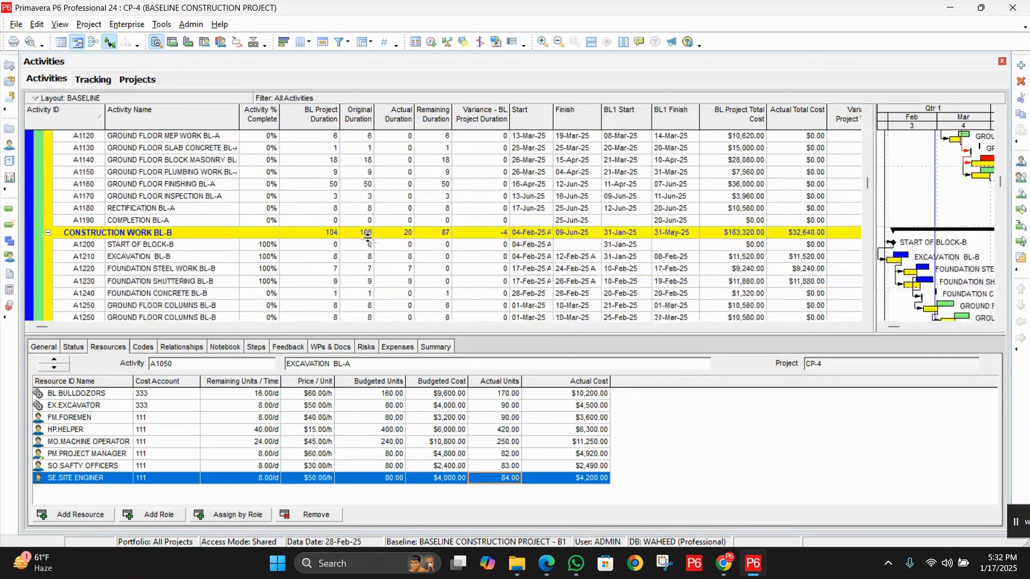
click(214, 257)
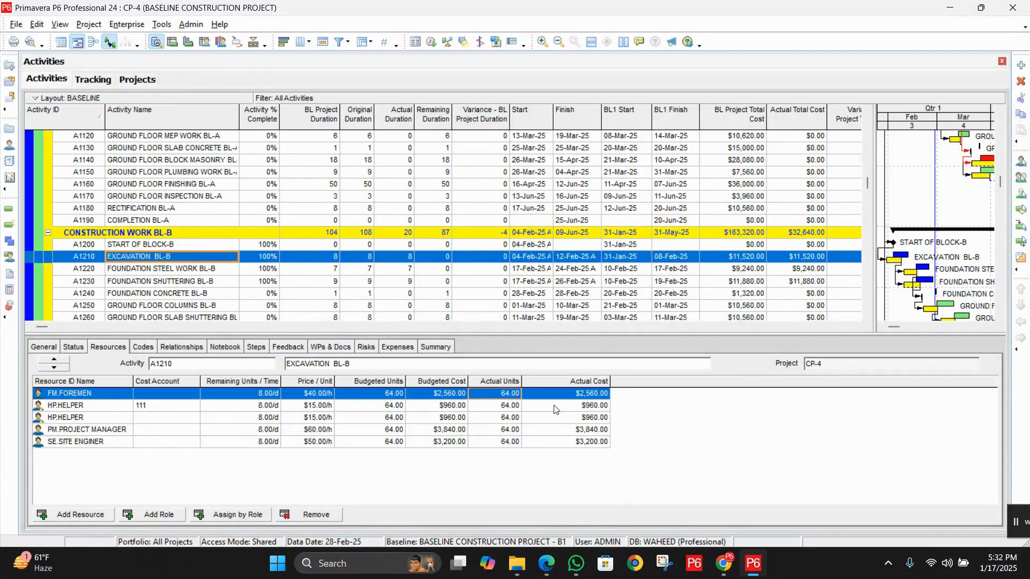
click(509, 406)
click(510, 418)
click(513, 430)
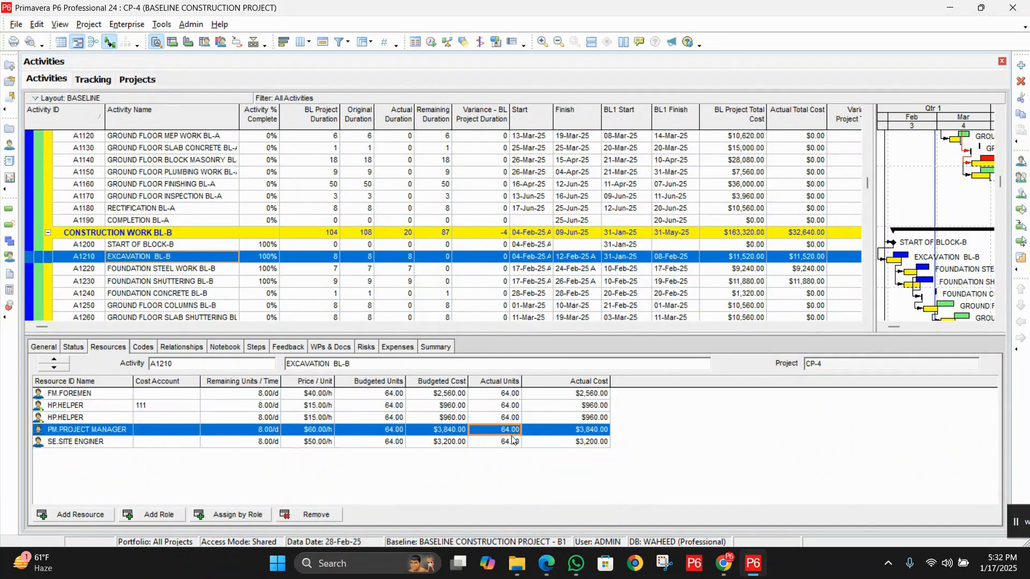
click(516, 443)
Set the Excavation BL-B actual units to 70 for the foremen and for both helper assignments
click(509, 395)
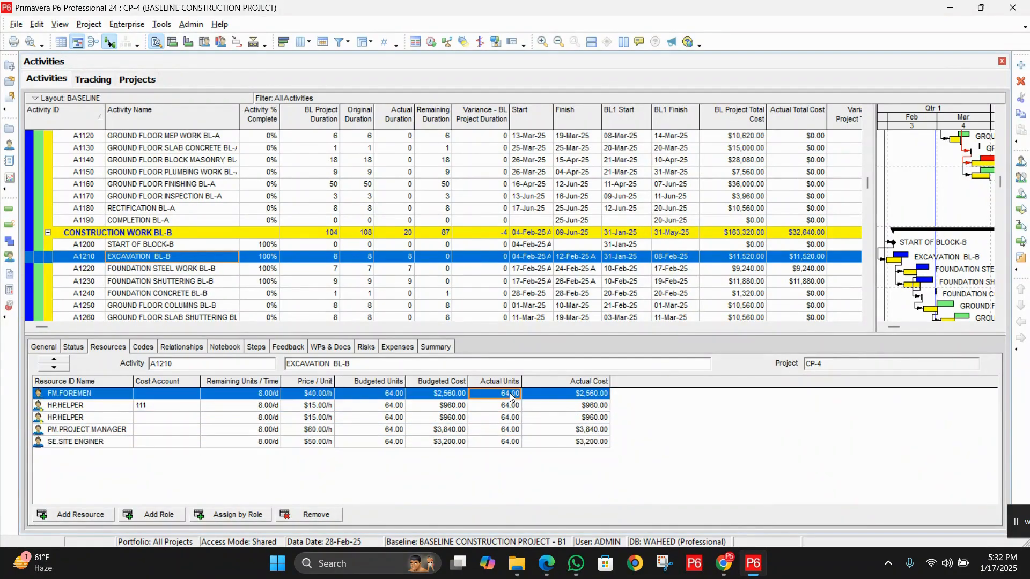
click(509, 395)
text(70)
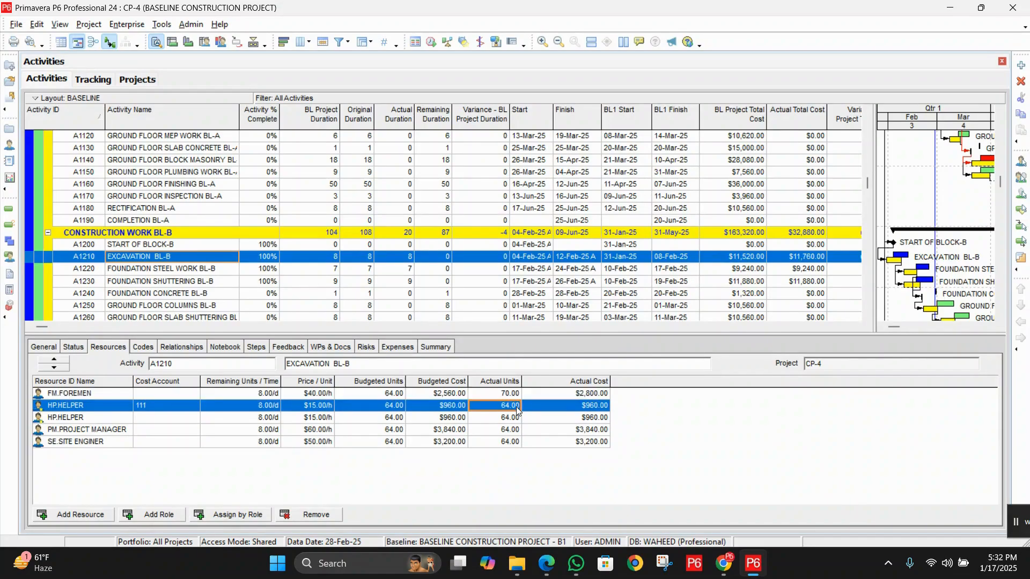
text(0)
key(BackSpace)
text(70)
click(502, 421)
text(70)
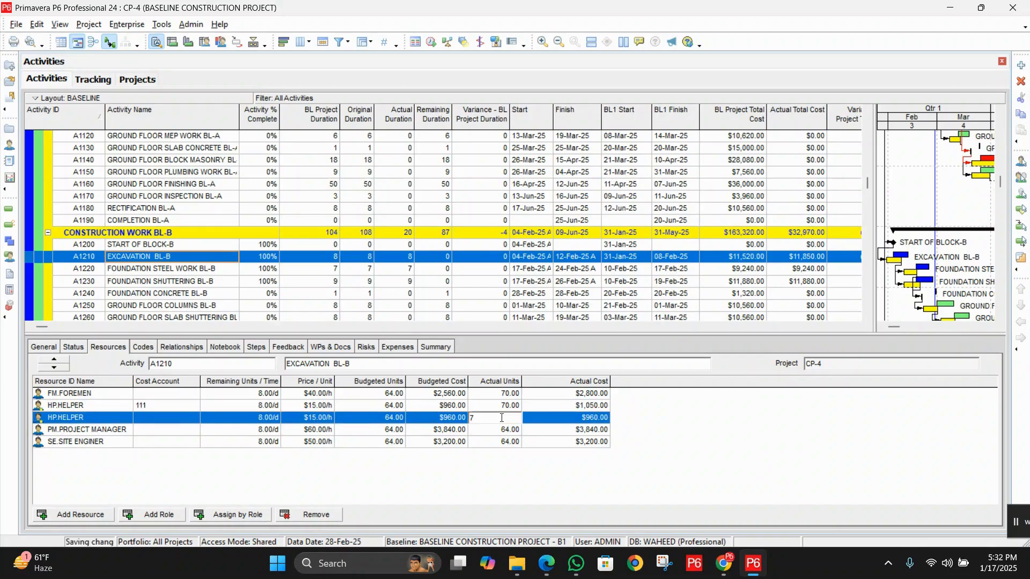
Set the Excavation BL-B actual units to 70 for the project manager and the site engineer
click(506, 431)
text(70)
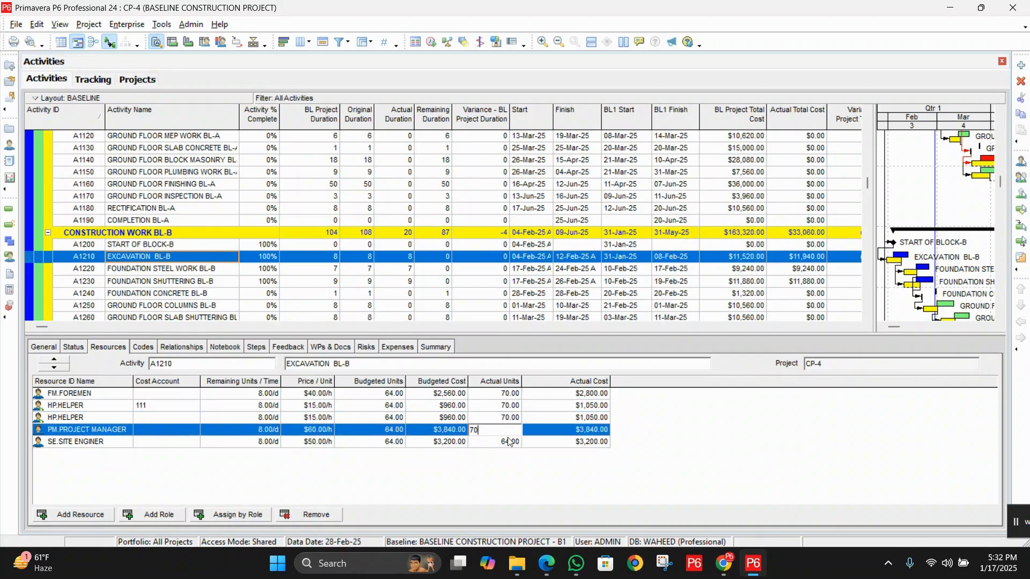
click(508, 442)
text(70)
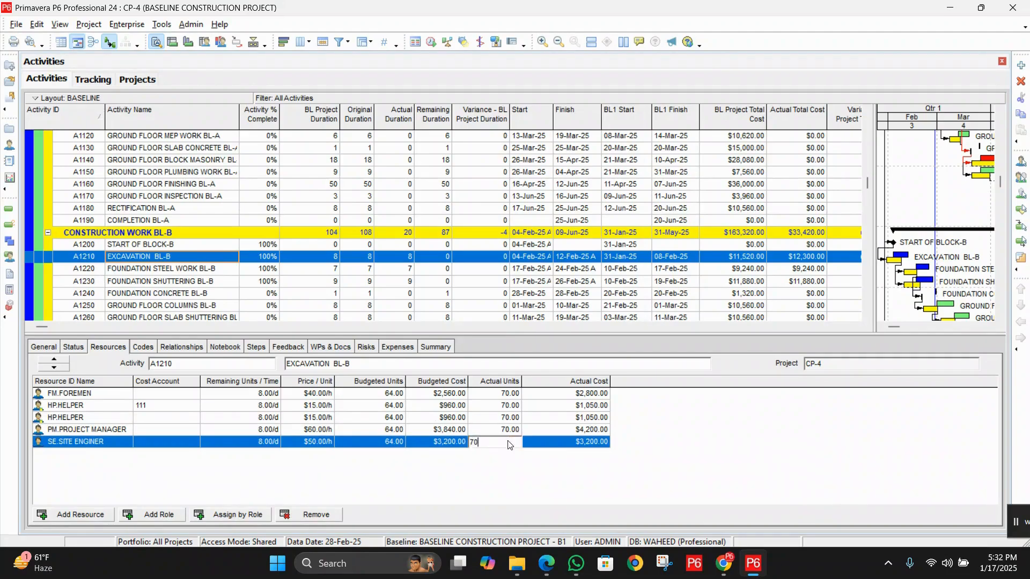
click(519, 480)
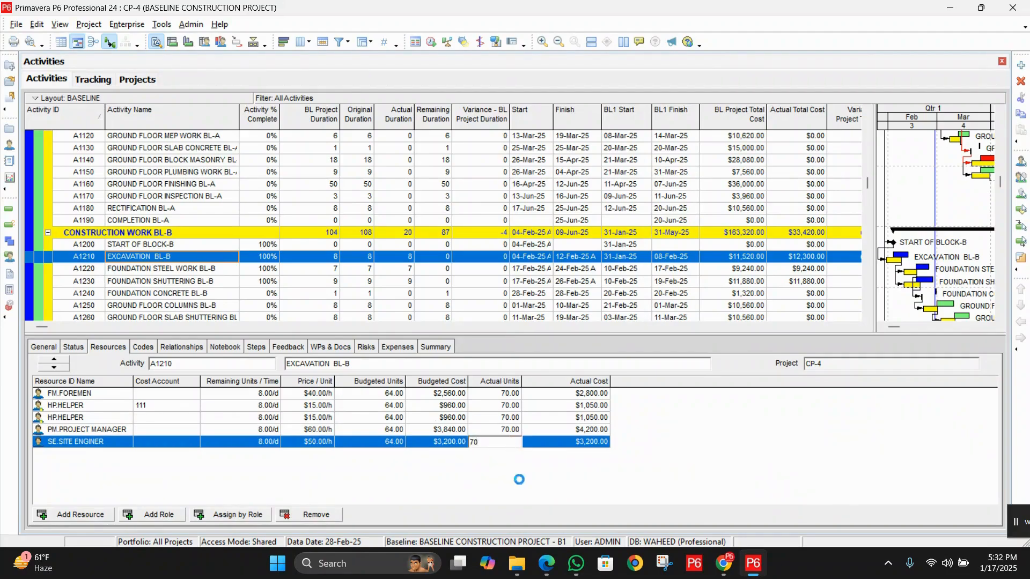
Check the Excavation BL-B activity for expense items and return to its resource assignments
click(399, 349)
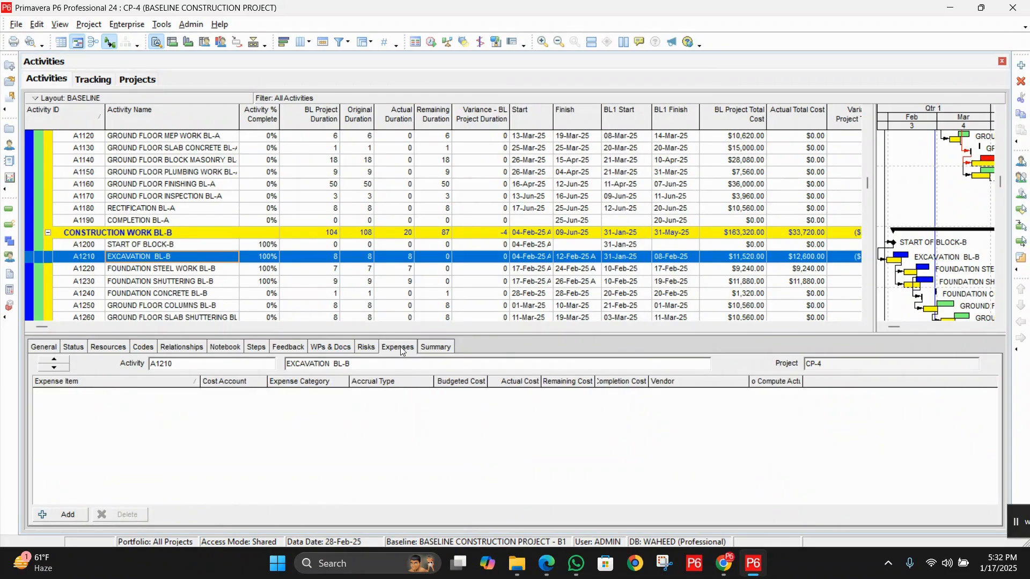
click(103, 351)
scroll(310, 250, down, 2)
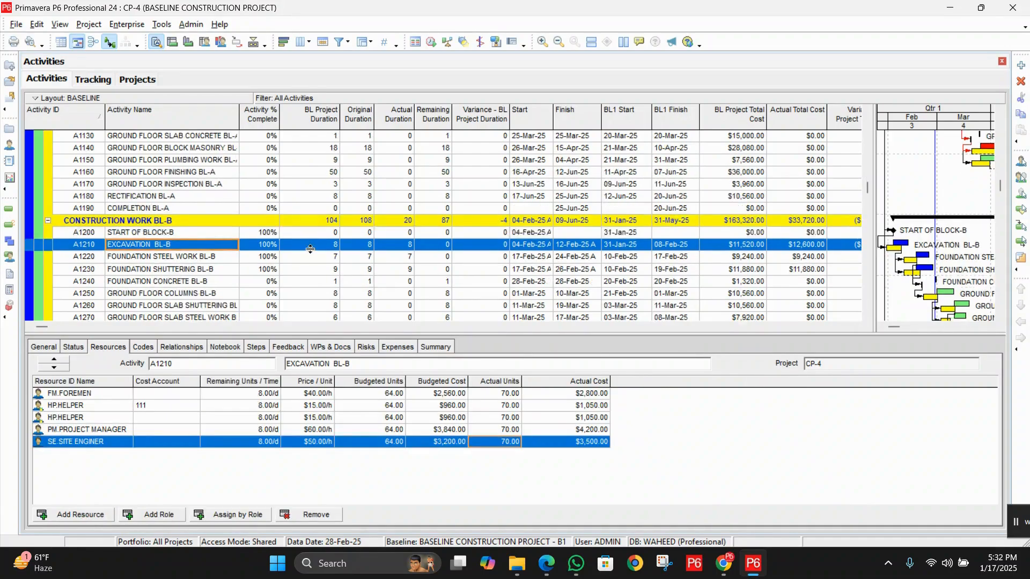
Set the foremen's actual units on the Foundation Steel Work BL-B activity to 64
click(203, 234)
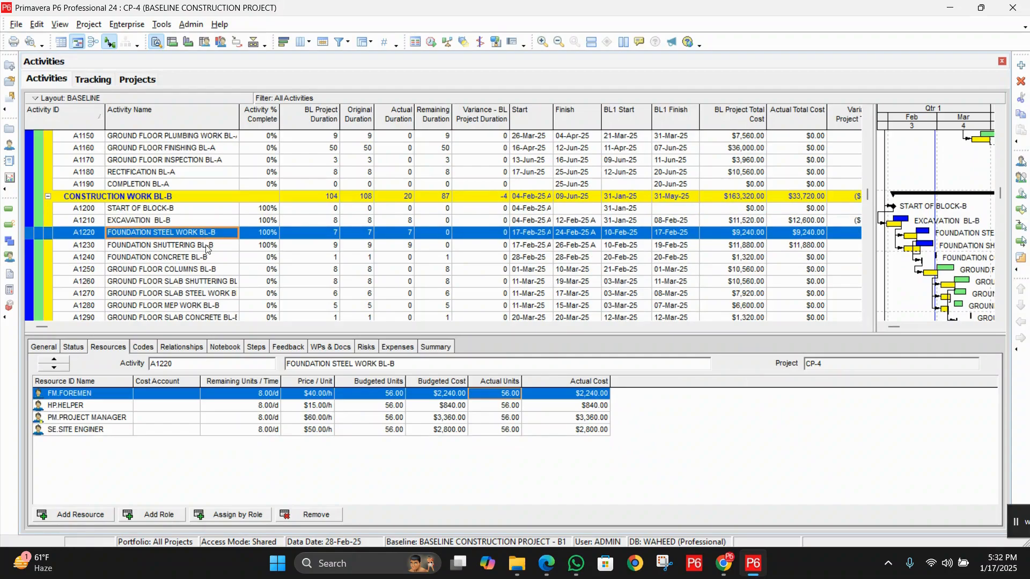
click(207, 245)
click(211, 233)
click(214, 240)
click(214, 236)
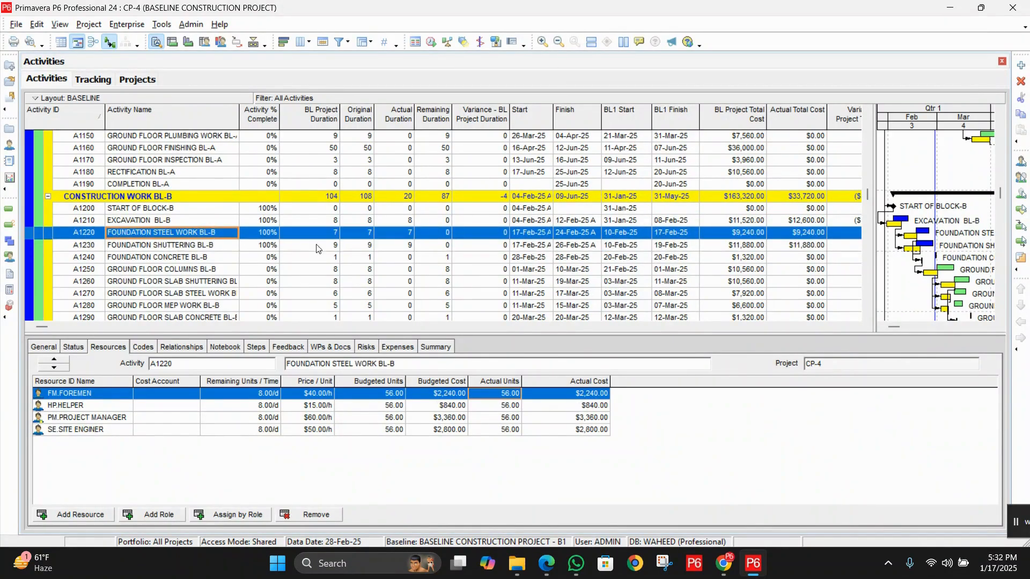
click(508, 396)
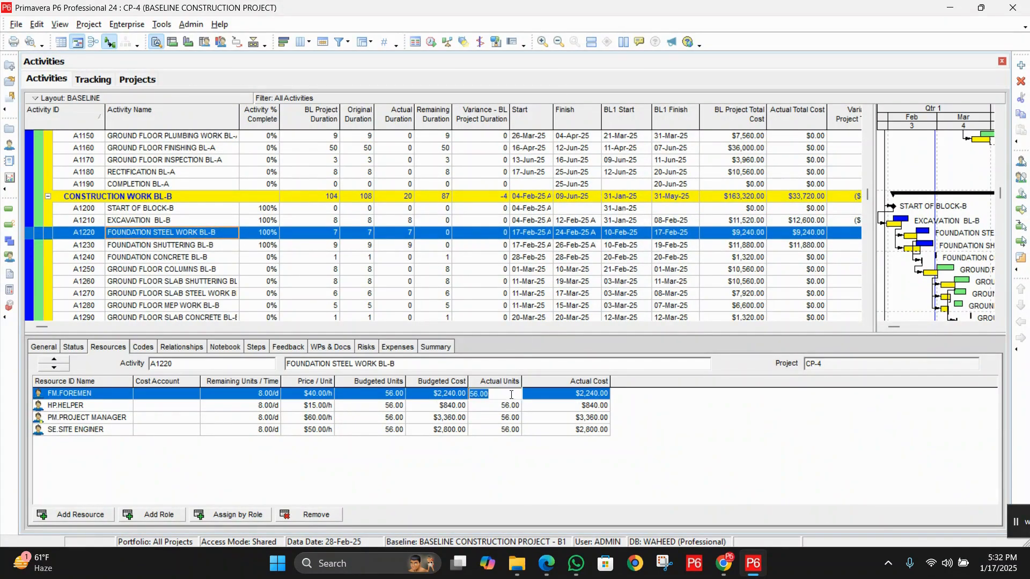
text(64)
Set the helper's actual units on the Foundation Steel Work BL-B activity to 64
click(504, 408)
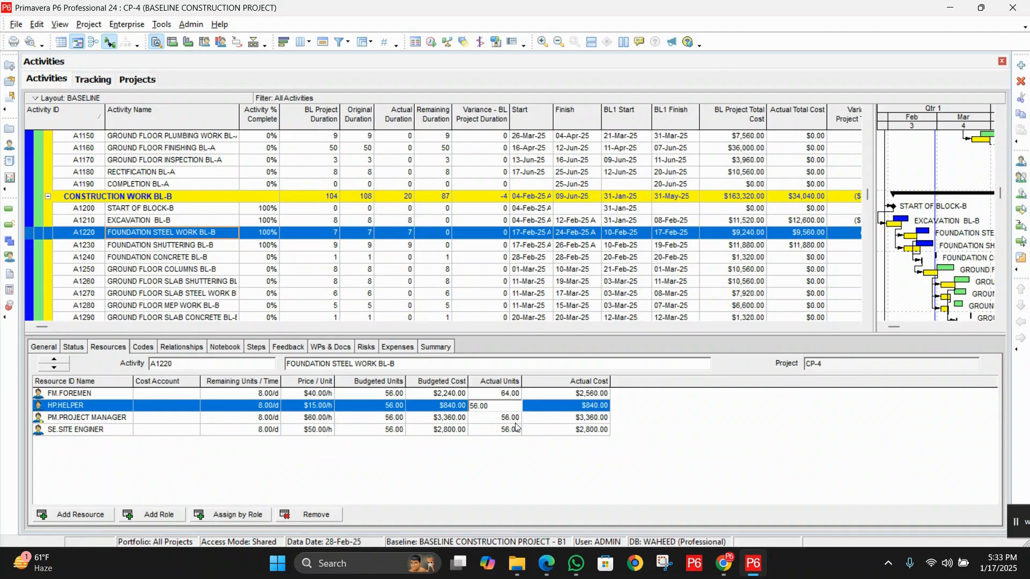
click(506, 420)
click(507, 407)
click(507, 407)
click(369, 405)
click(498, 408)
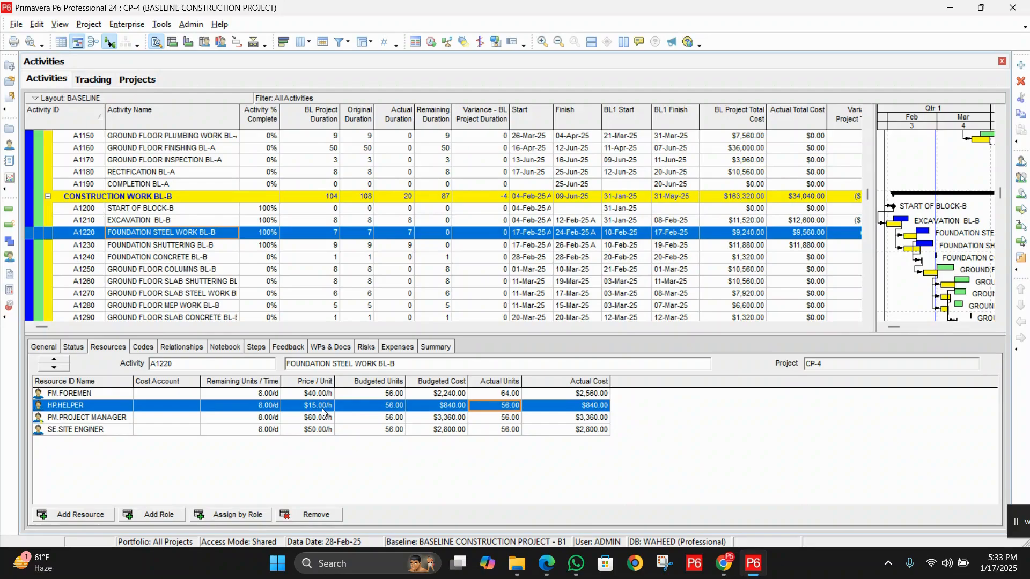
click(507, 414)
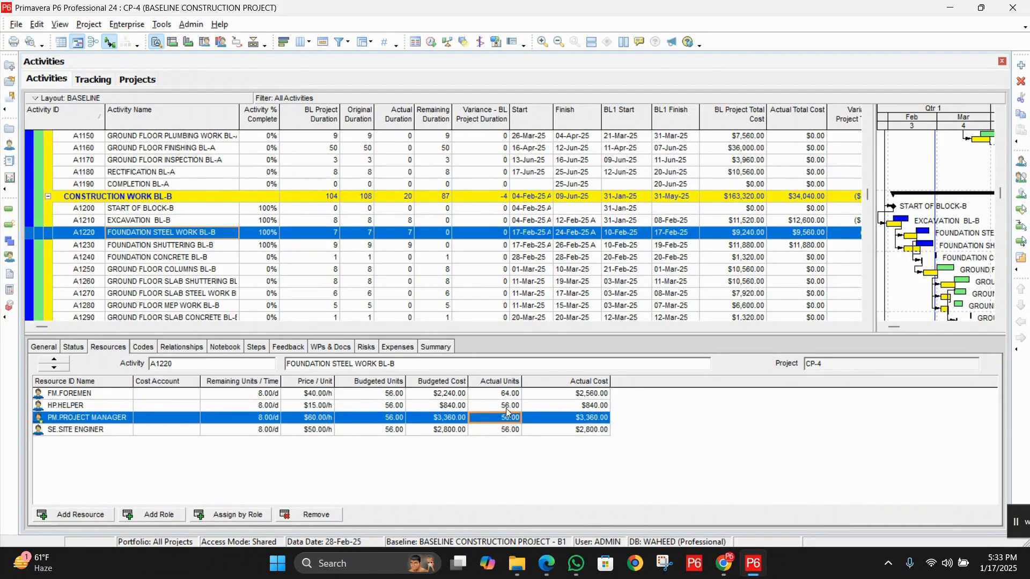
key(Up)
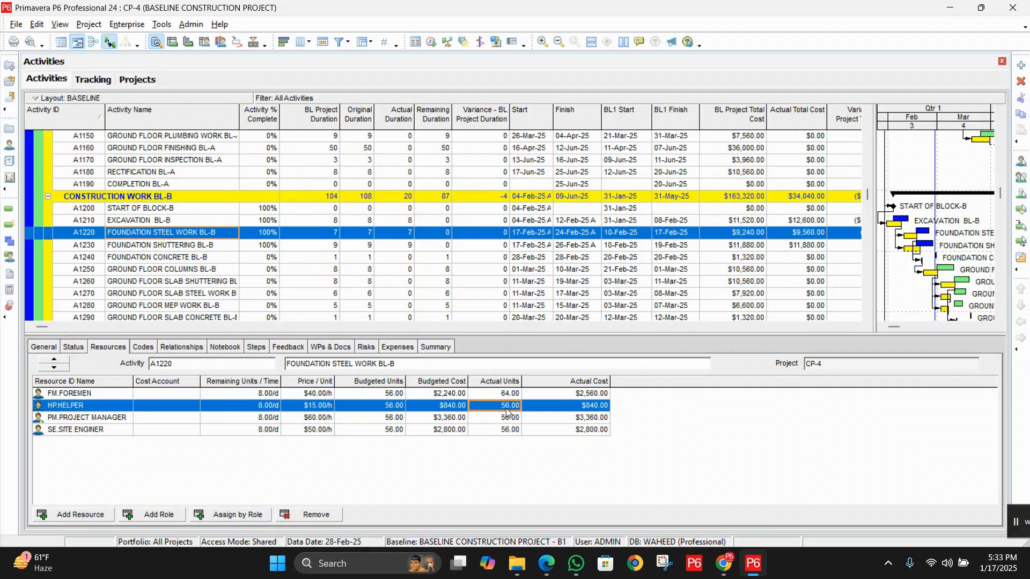
click(505, 417)
click(514, 407)
text(64)
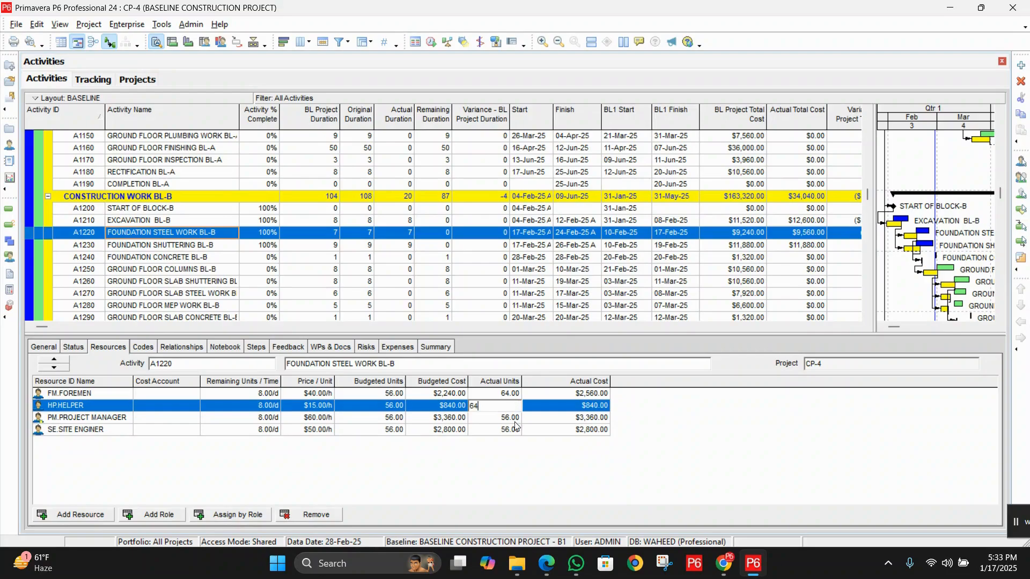
Set the project manager's actual units on the Foundation Steel Work BL-B activity to 70
click(514, 420)
text(7)
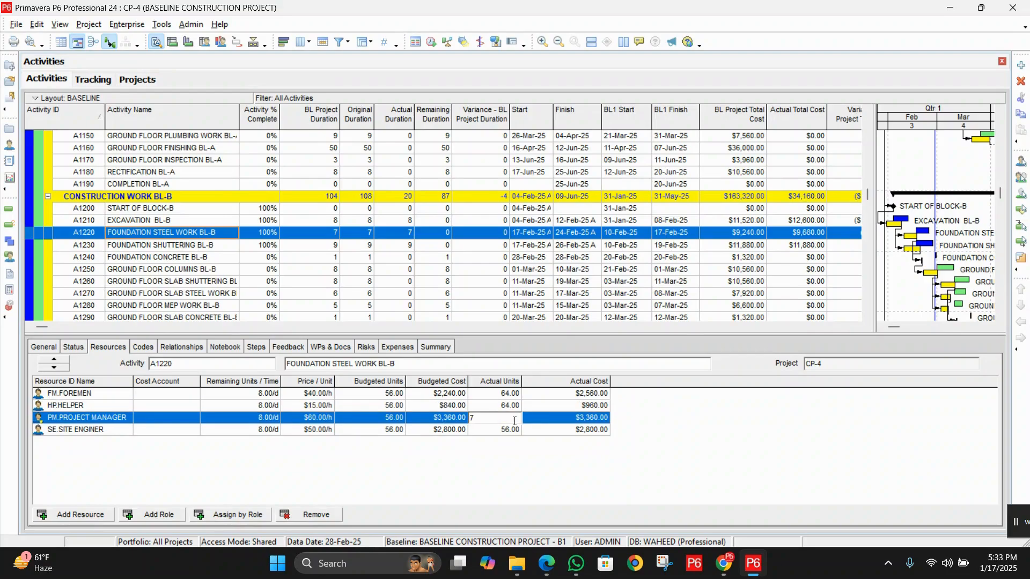
text(0)
click(510, 432)
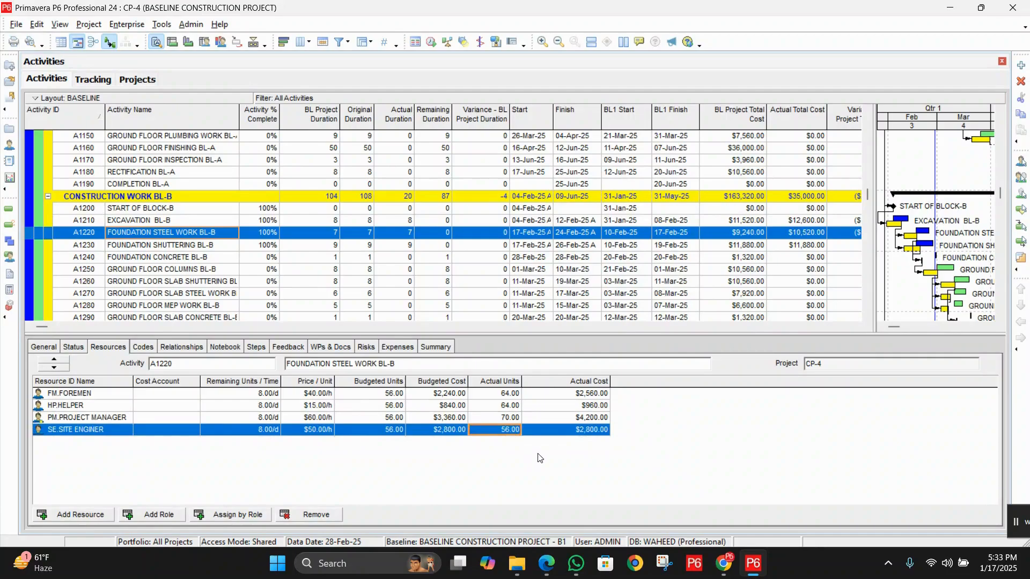
Set the Foundation Shuttering BL-B actual units to 80 for the foremen and the helper
click(201, 251)
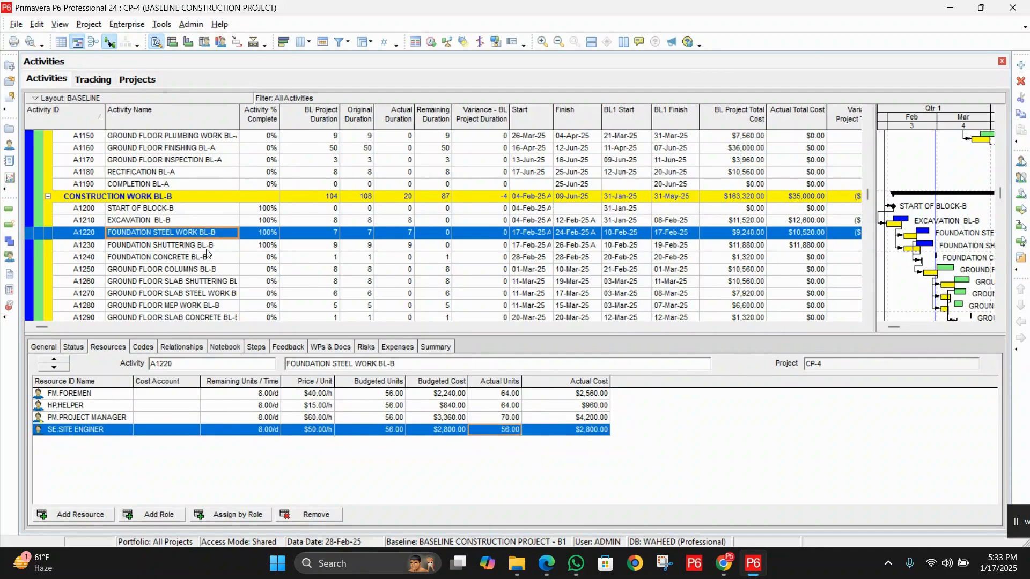
click(502, 396)
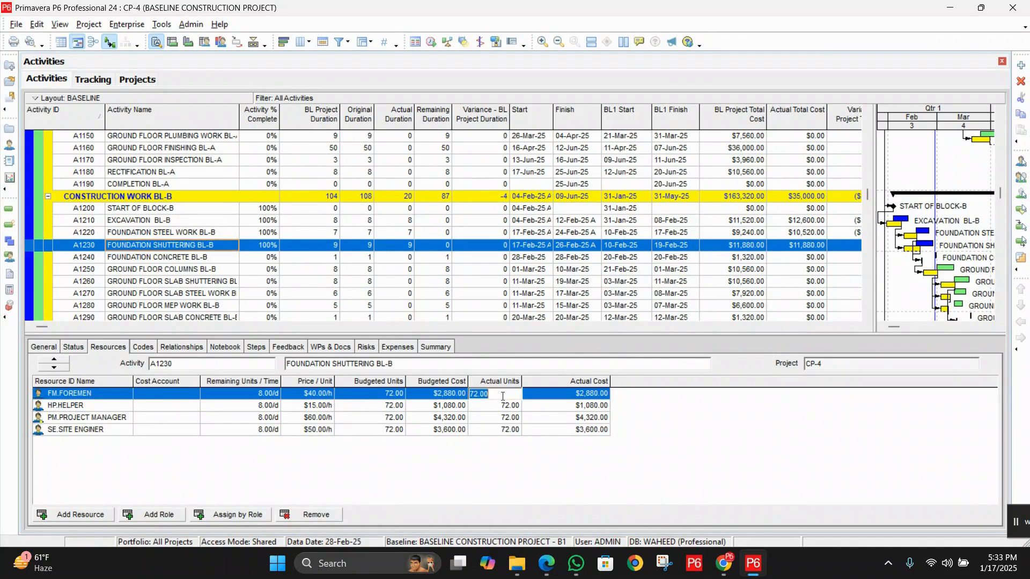
text(80)
click(502, 405)
text(80)
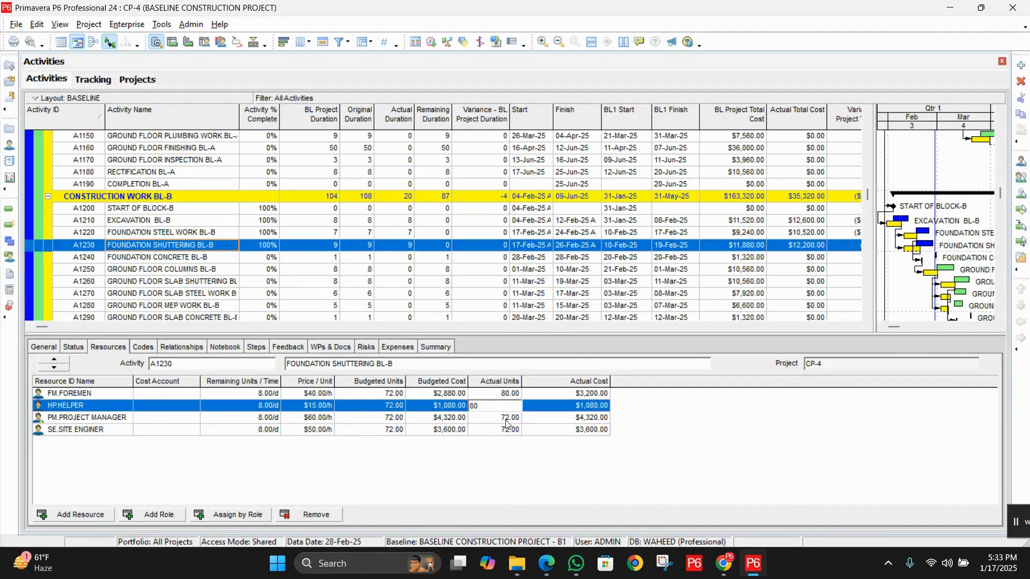
Set the Foundation Shuttering BL-B actual units to 80 for the project manager and the site engineer
click(504, 418)
text(80)
click(507, 431)
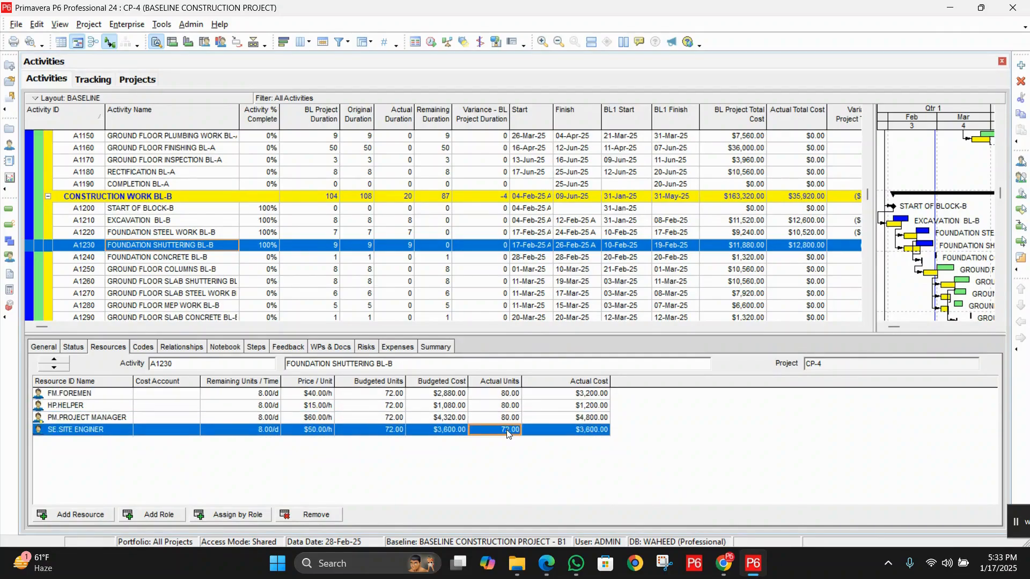
text(80)
click(512, 455)
Review the resource actual units of the foundation steel work and shuttering activities in blocks C and B
scroll(249, 276, down, 2)
scroll(248, 276, down, 5)
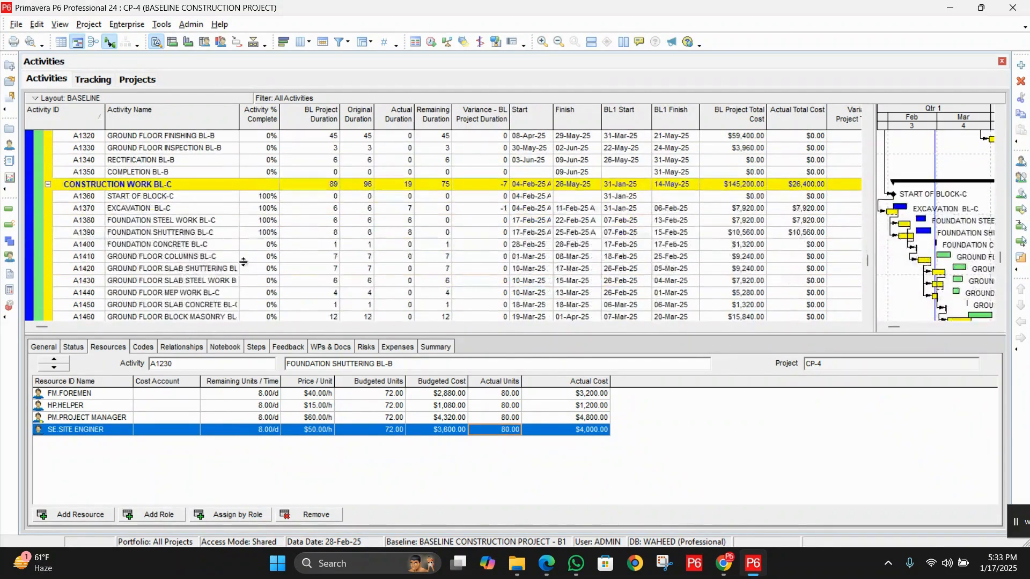
click(190, 223)
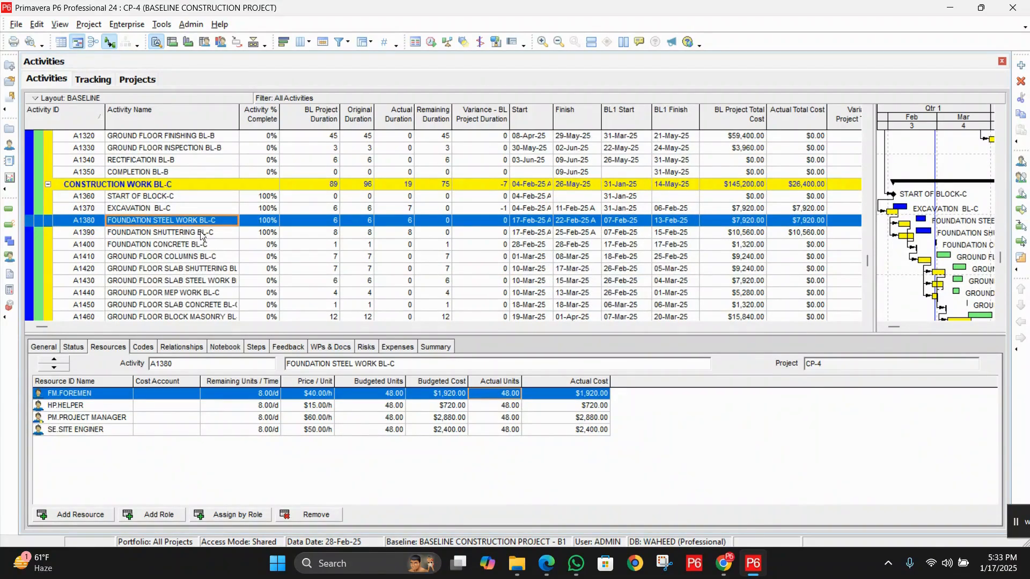
click(209, 234)
scroll(215, 226, up, 5)
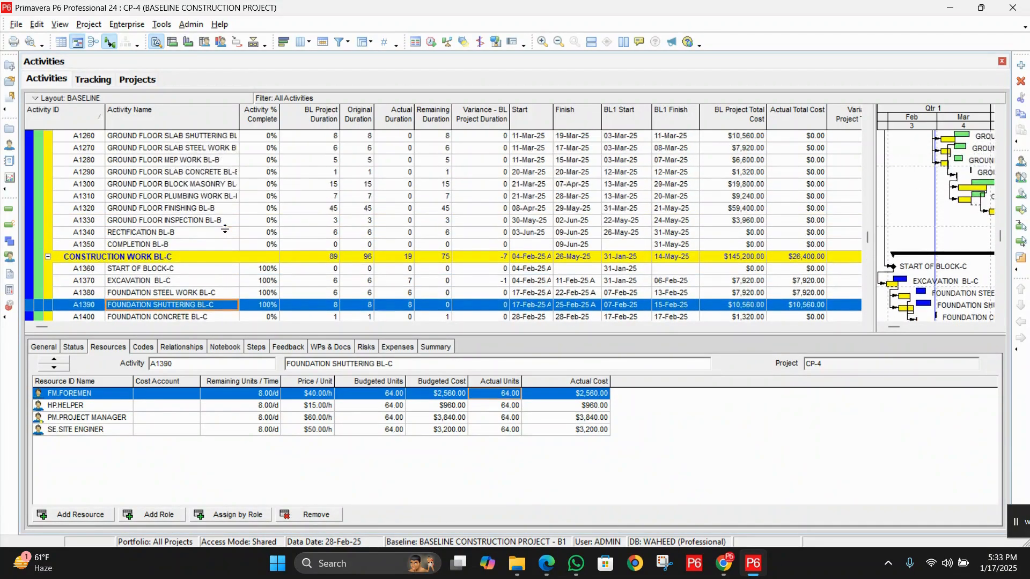
click(165, 187)
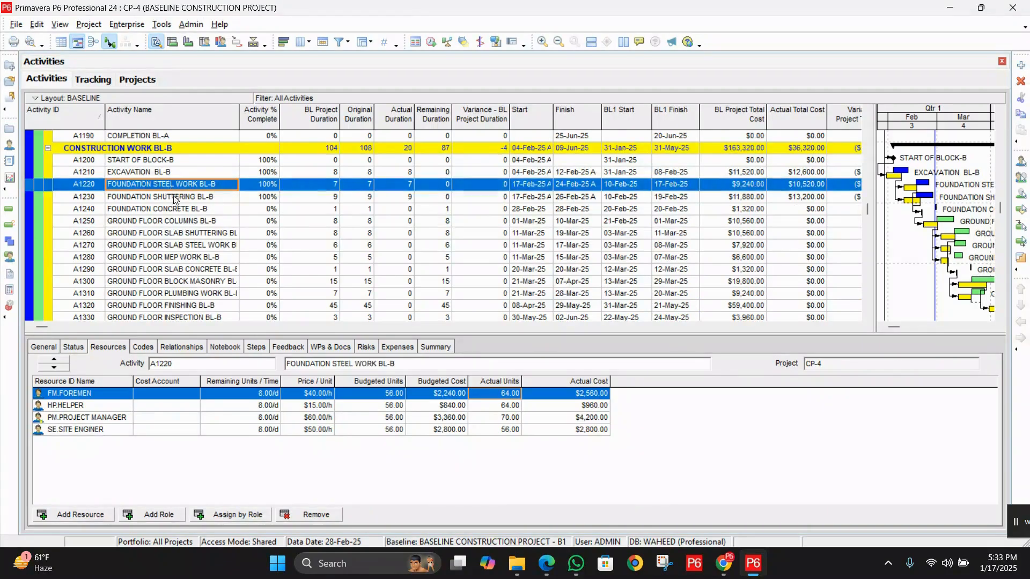
click(177, 200)
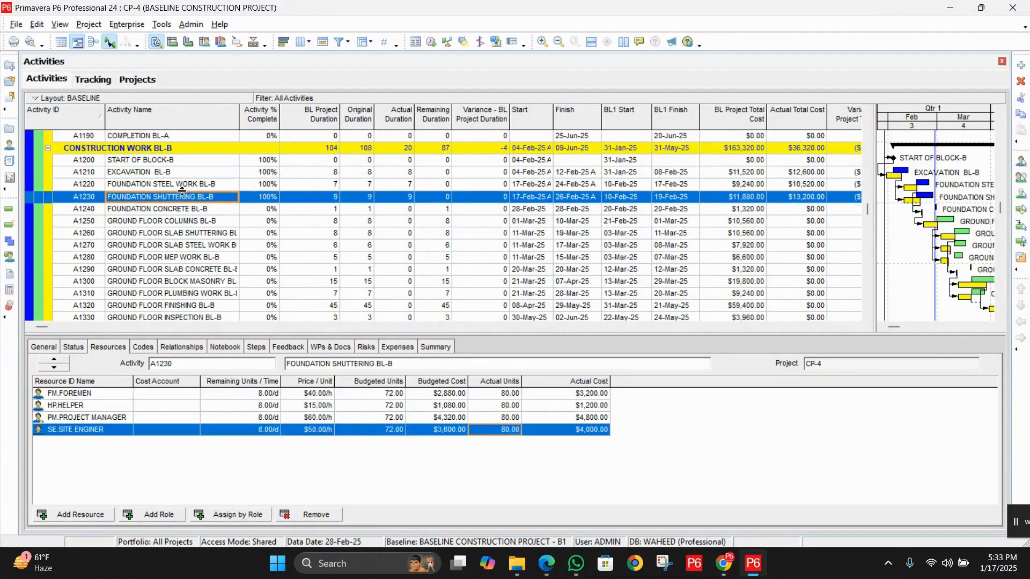
click(212, 187)
click(212, 198)
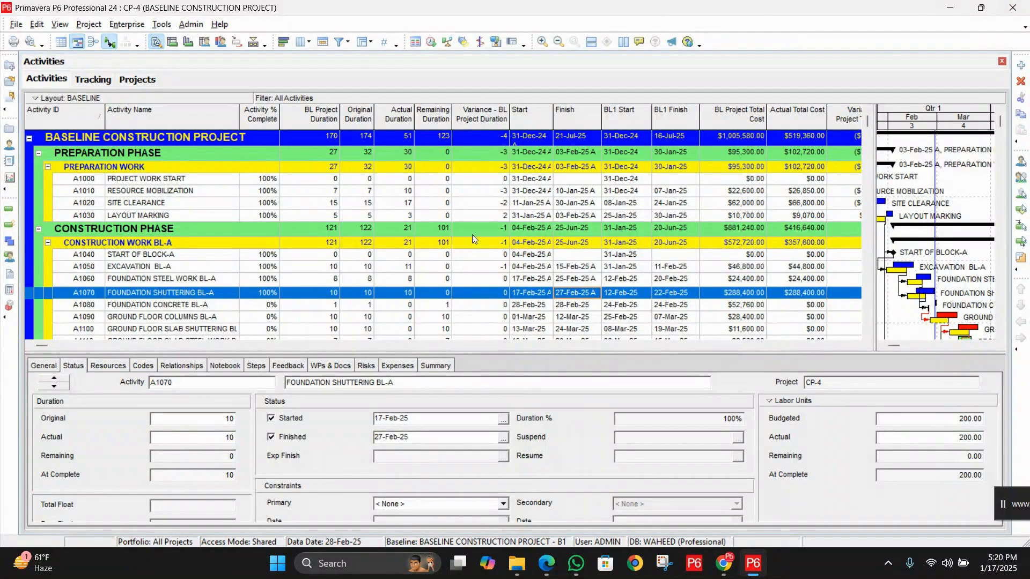
Compare the status details of the Foundation Steel Work BL-A and Foundation Shuttering BL-A activities
click(210, 280)
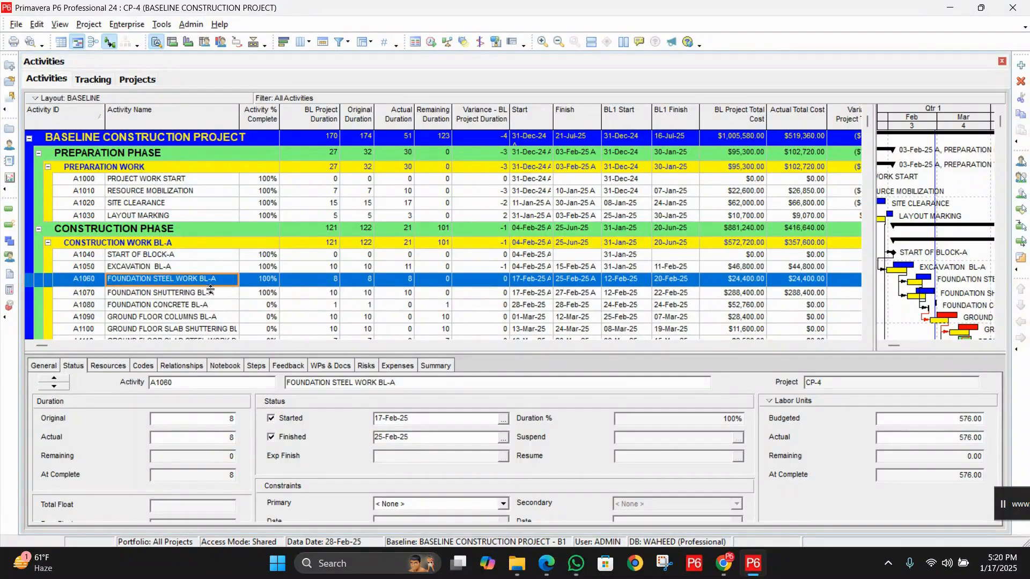
click(211, 299)
click(221, 280)
click(216, 299)
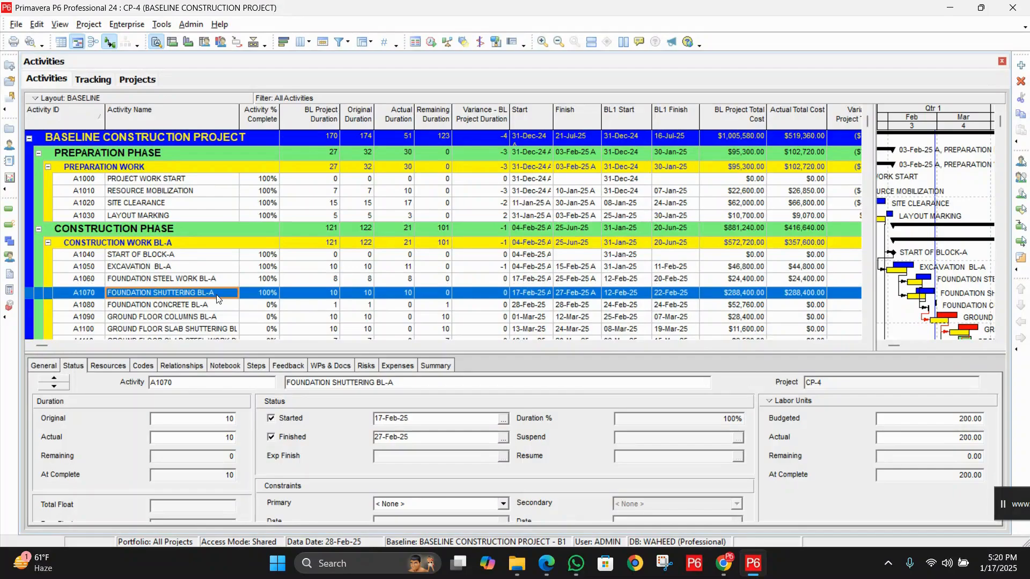